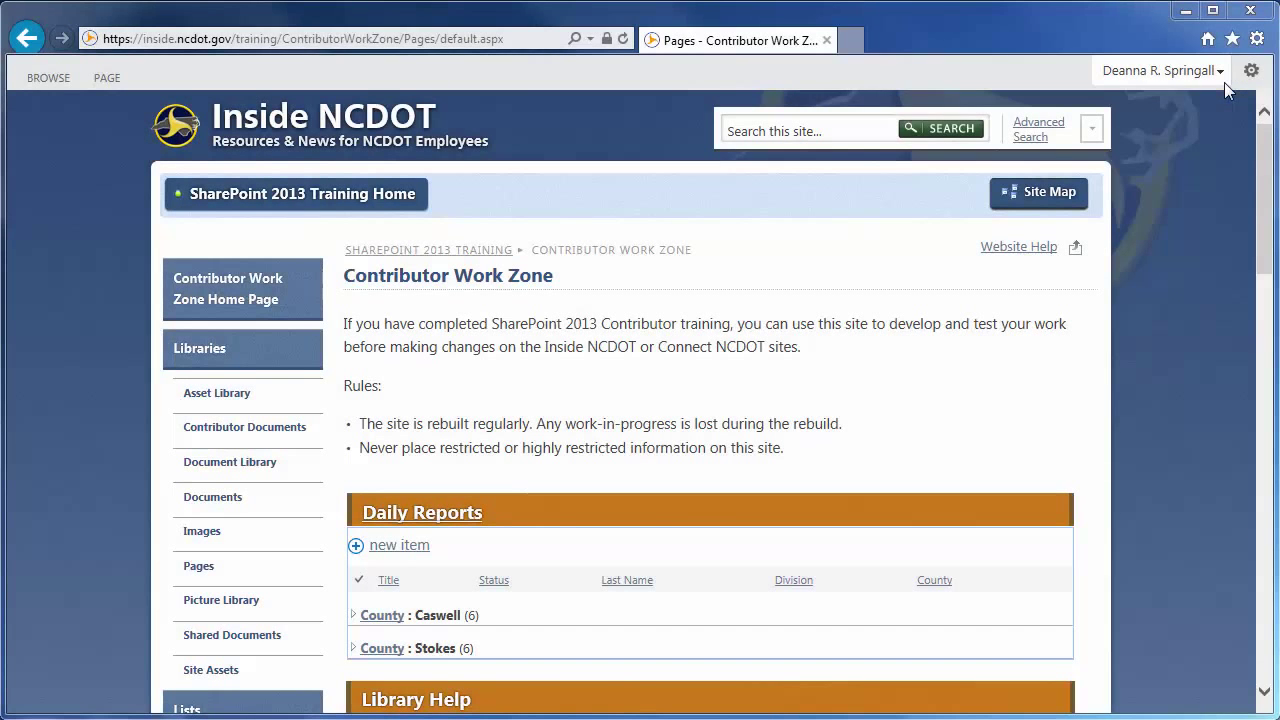
Step: Start editing the Contributor Work Zone page, checking it out
click(1251, 72)
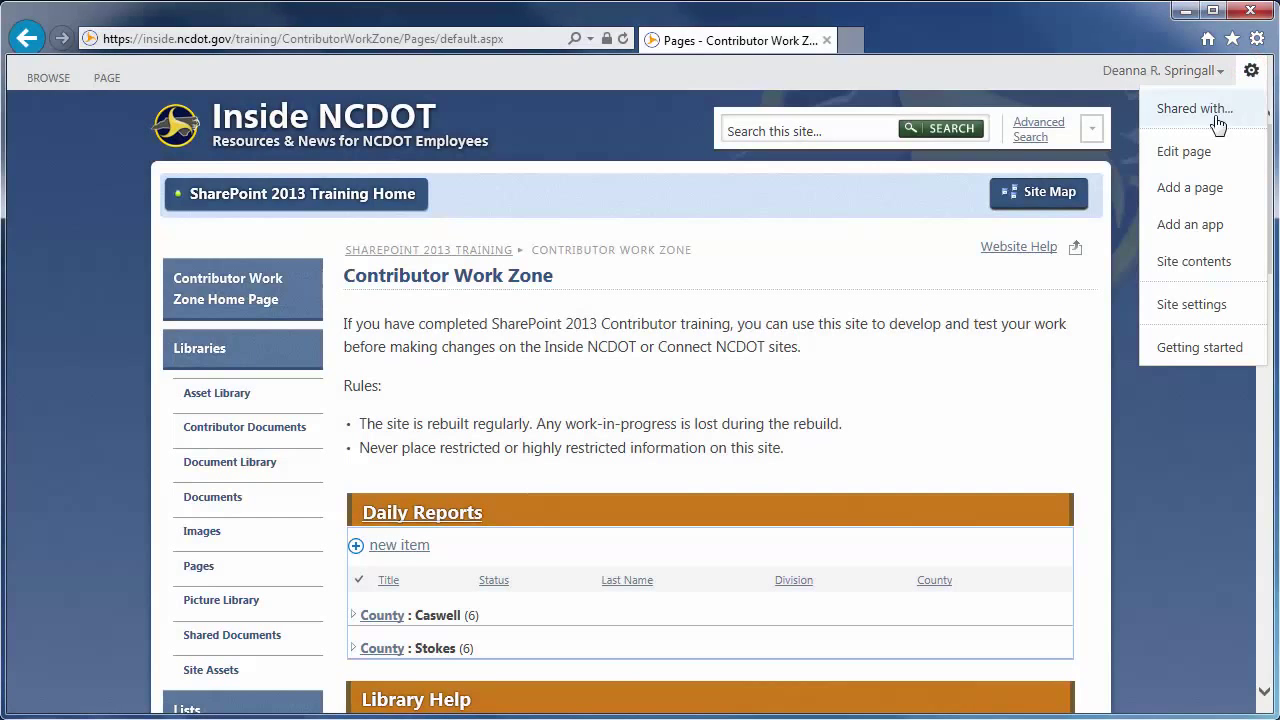
click(1188, 156)
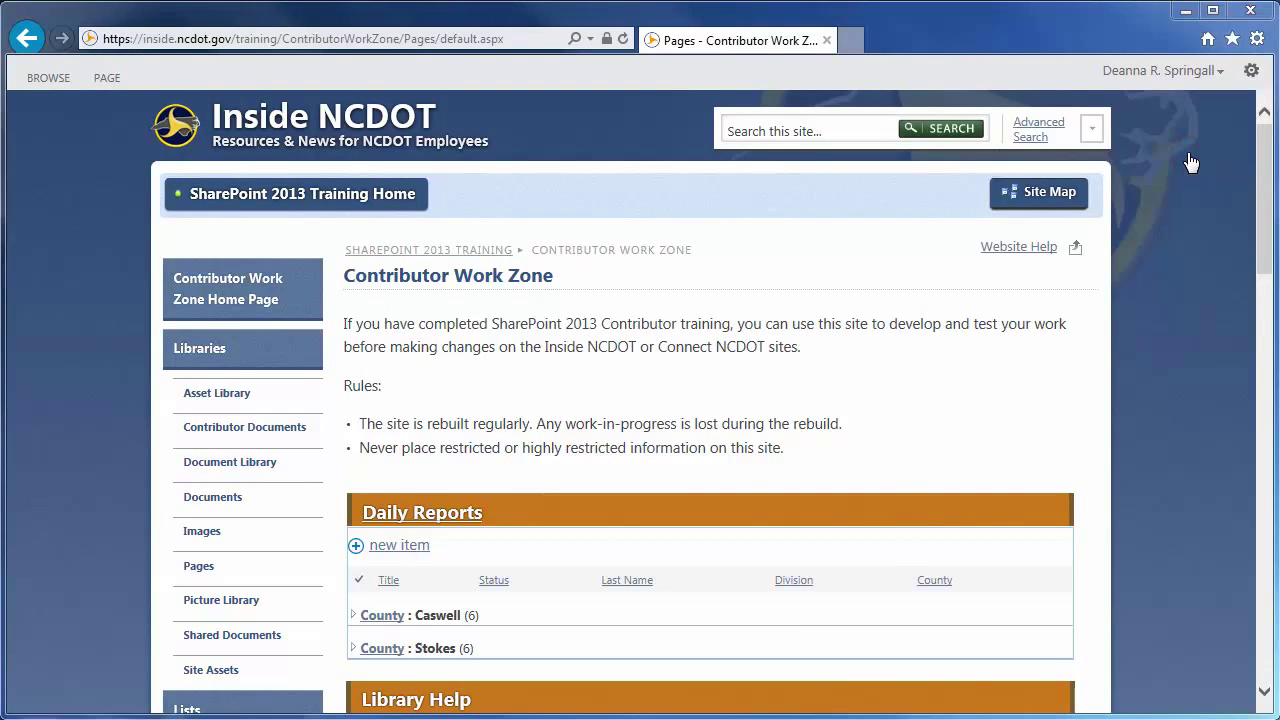
click(739, 600)
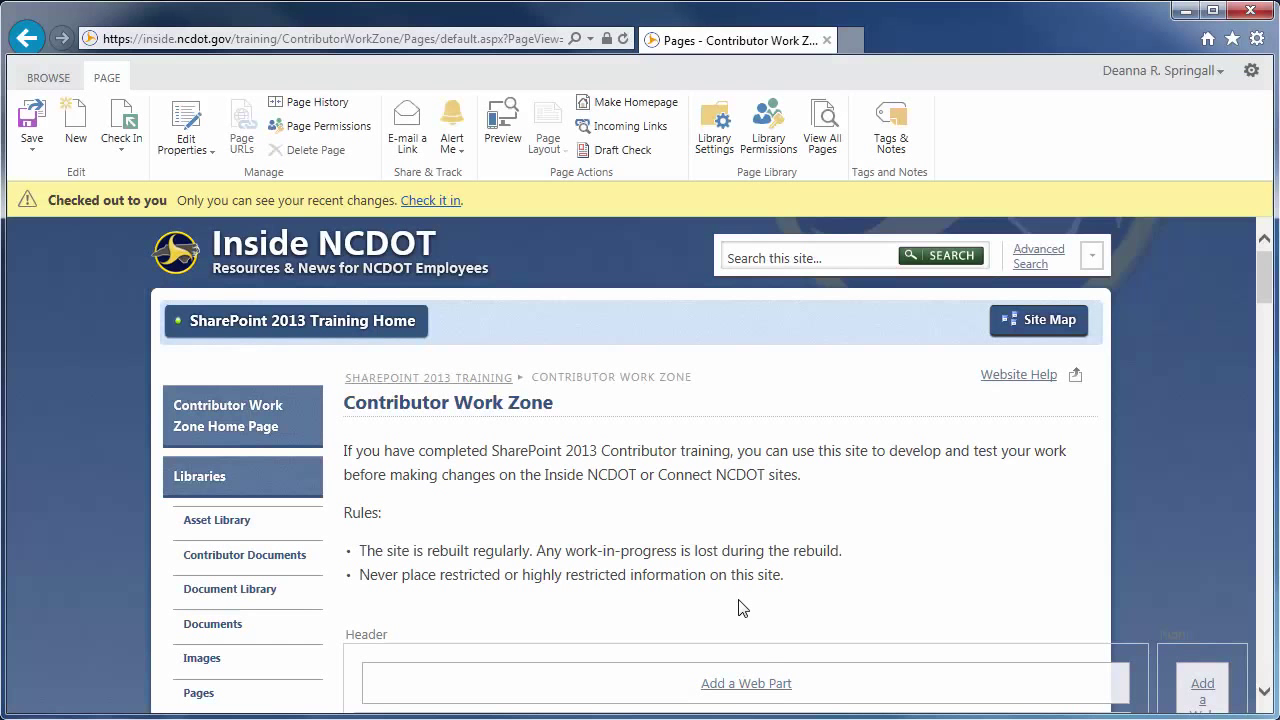
Step: Add a Media and Content Image Viewer web part to the Header zone
click(748, 684)
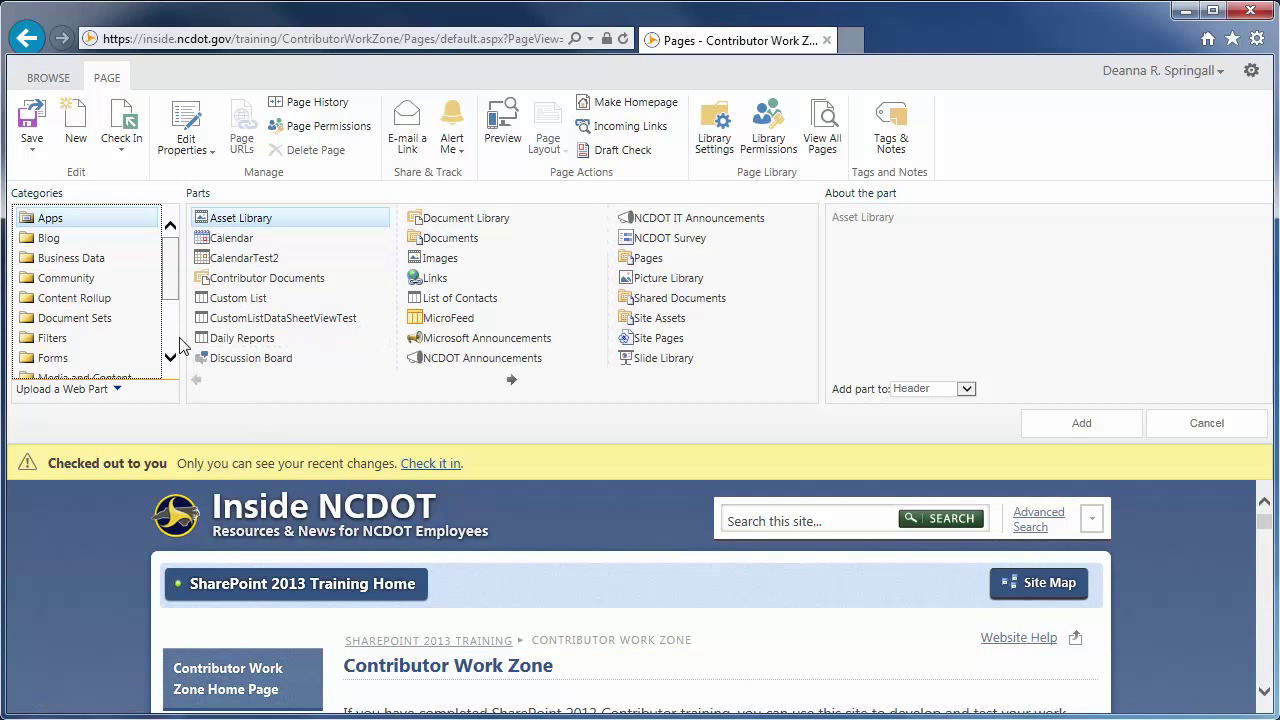
click(172, 340)
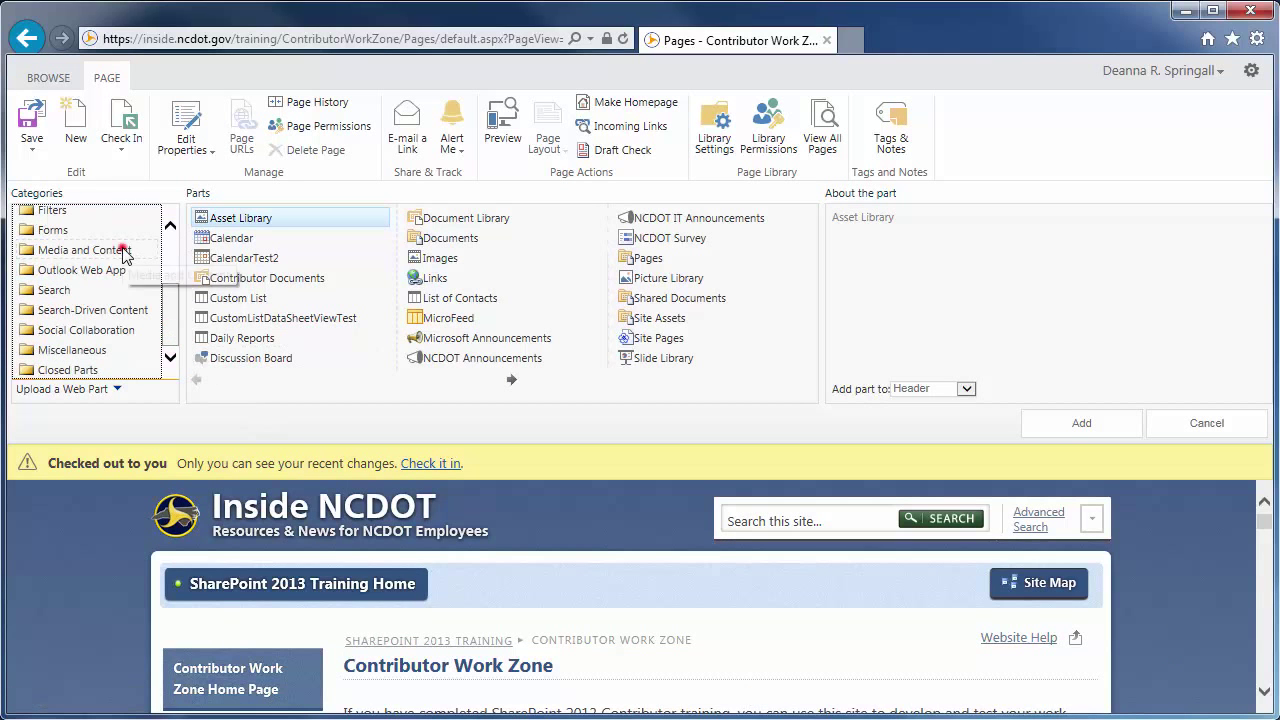
click(125, 252)
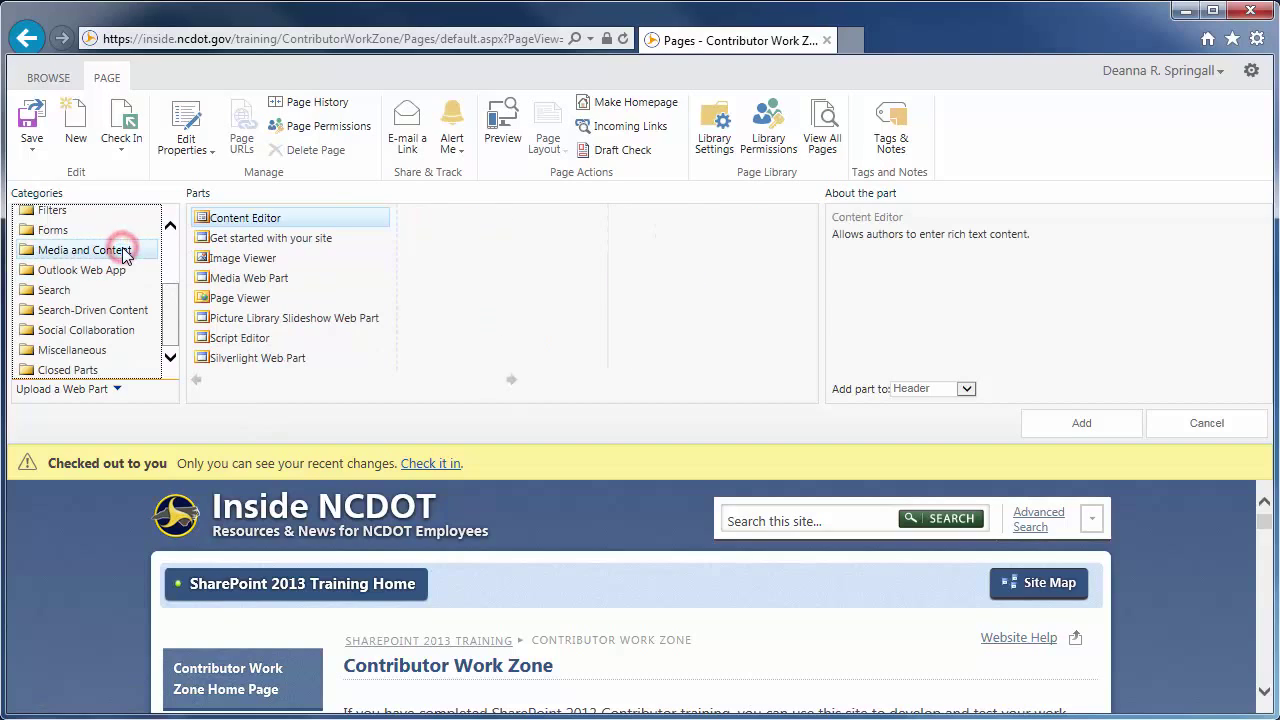
click(238, 260)
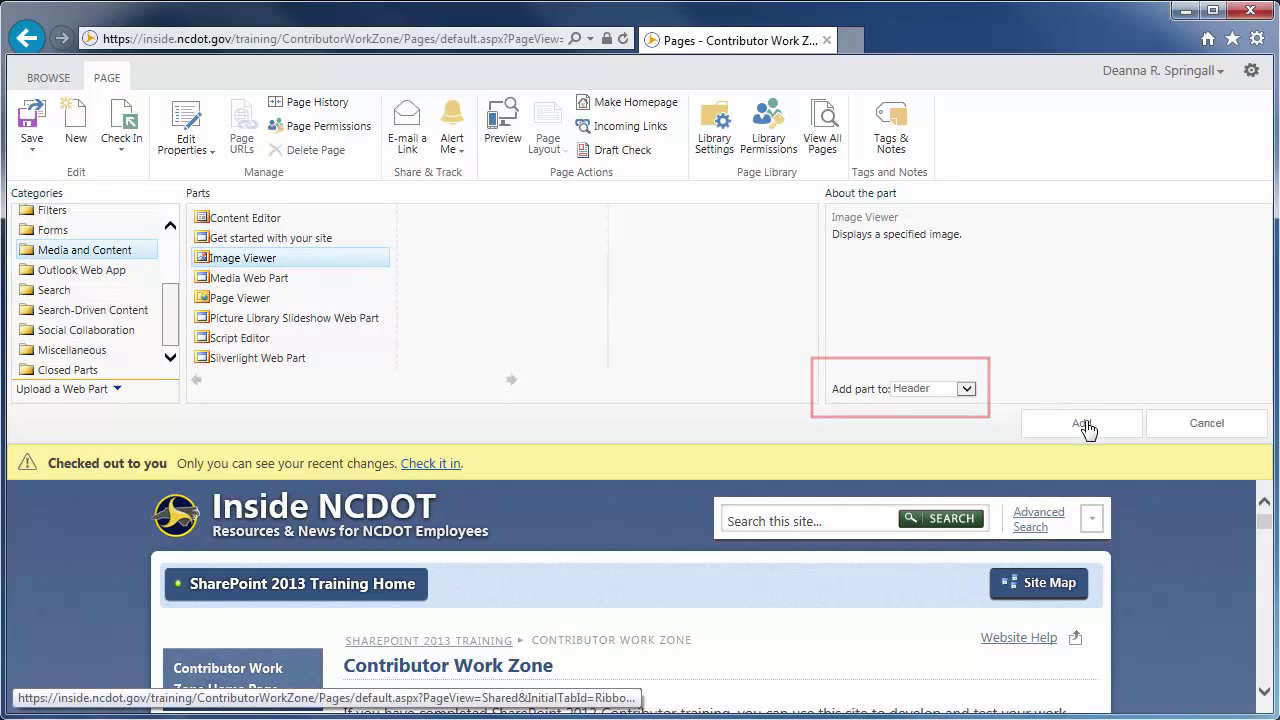
click(1086, 426)
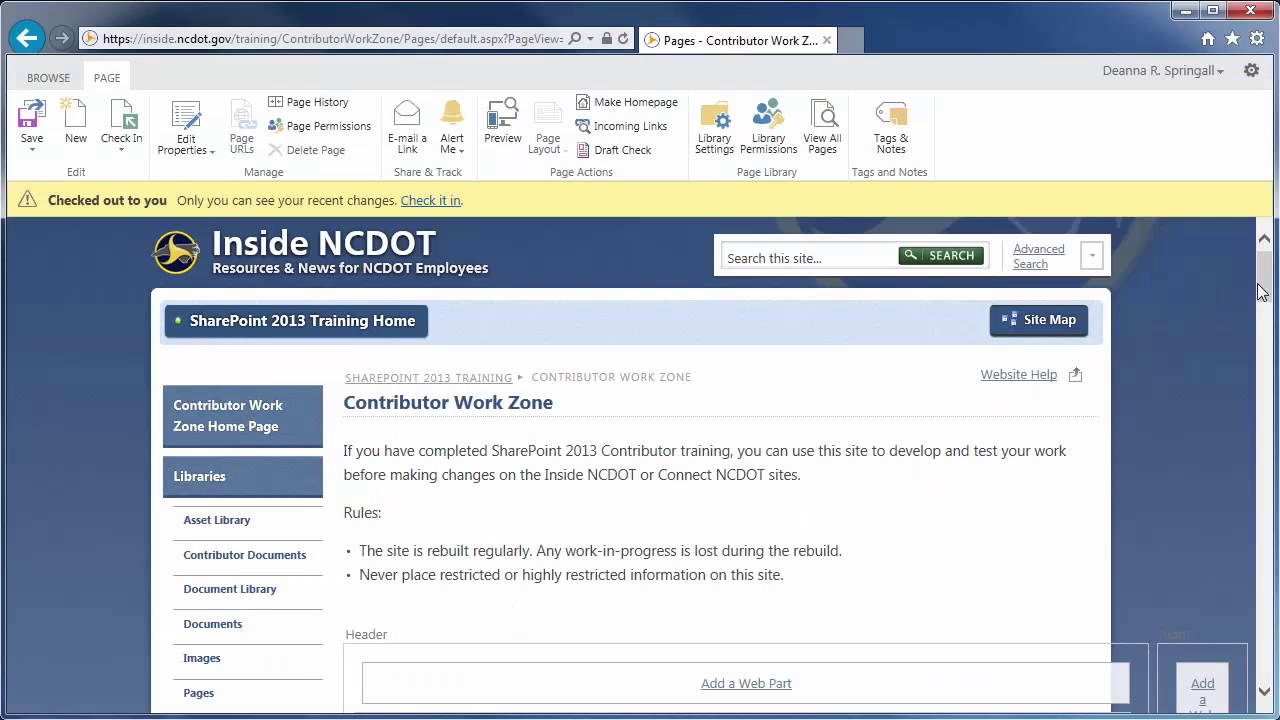
Step: Scroll to confirm the new Image Viewer part above Daily Reports, then save the page
mouse_move(1264, 280)
mouse_down()
mouse_move(1266, 326)
mouse_move(1268, 248)
mouse_up()
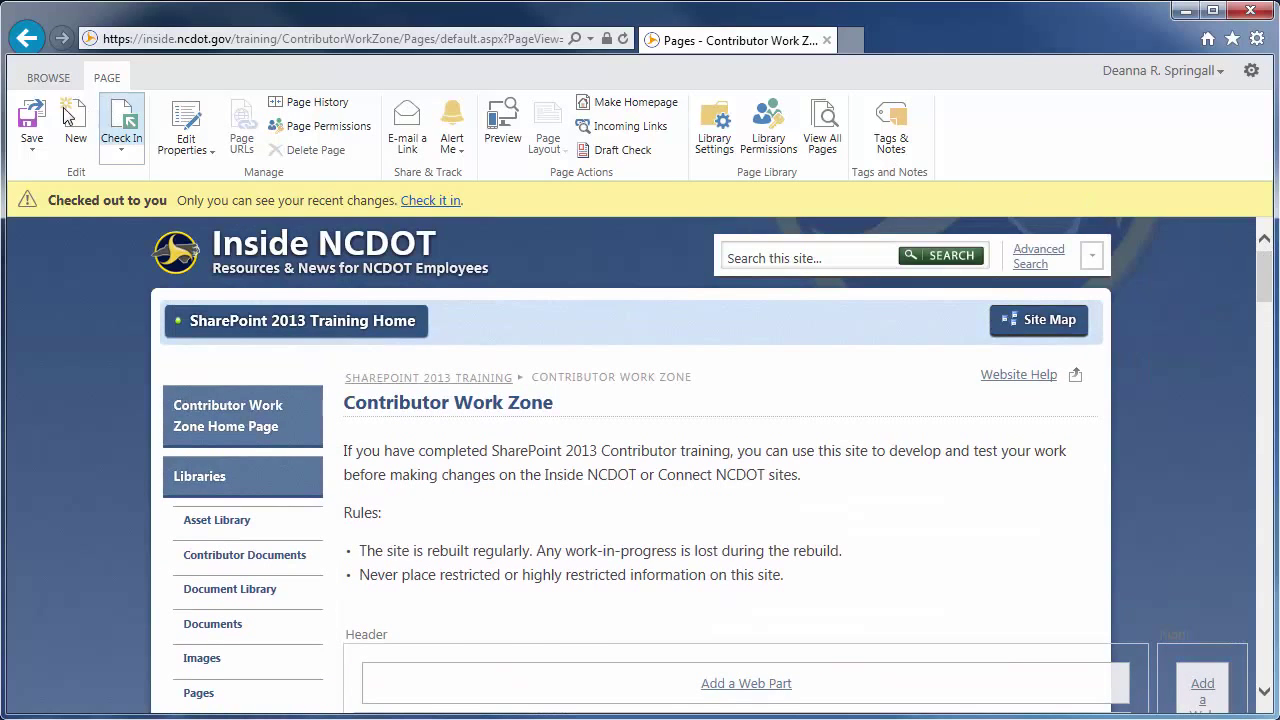
click(34, 116)
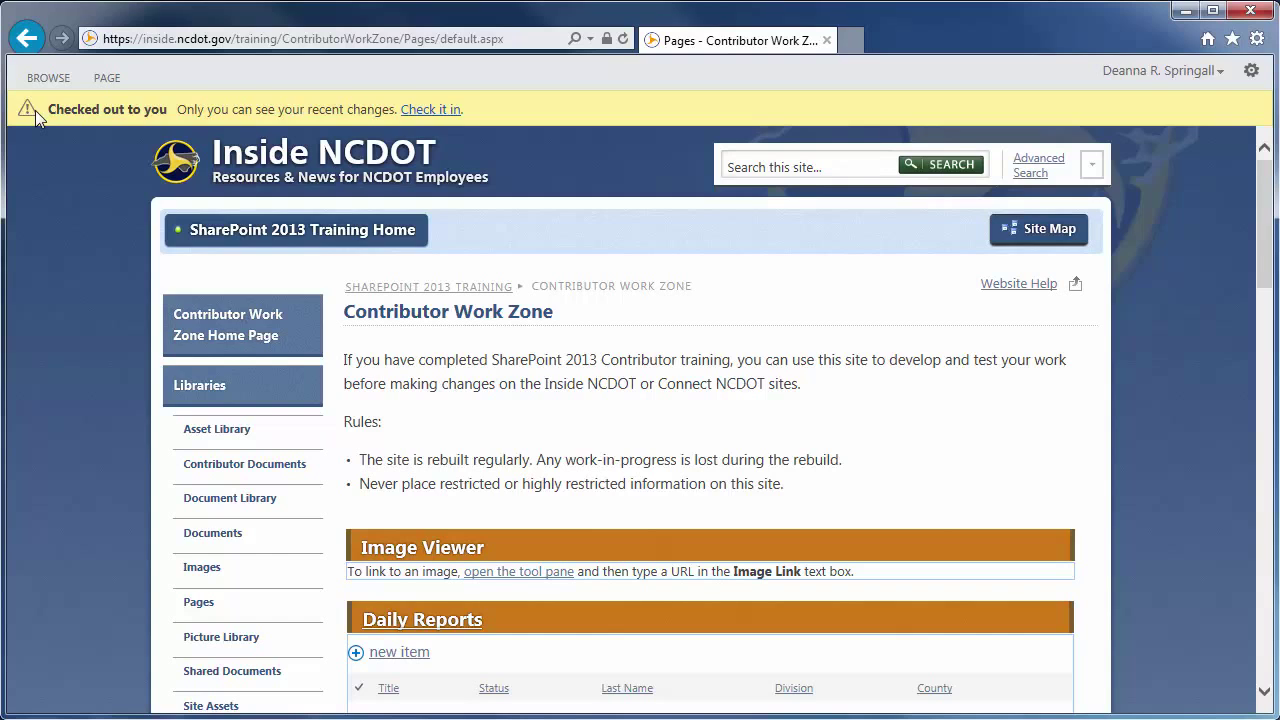
Step: Put the page back in edit mode and pick the Image Viewer web part targeted at the Header zone
click(106, 80)
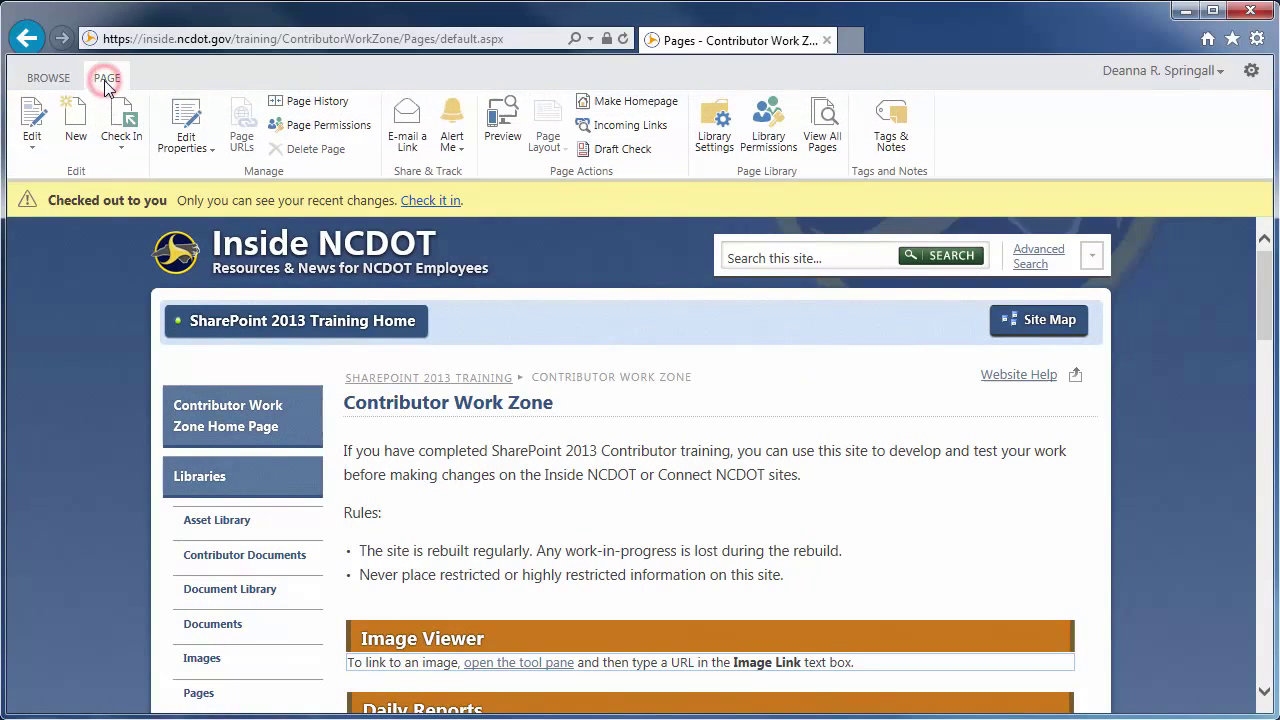
click(33, 117)
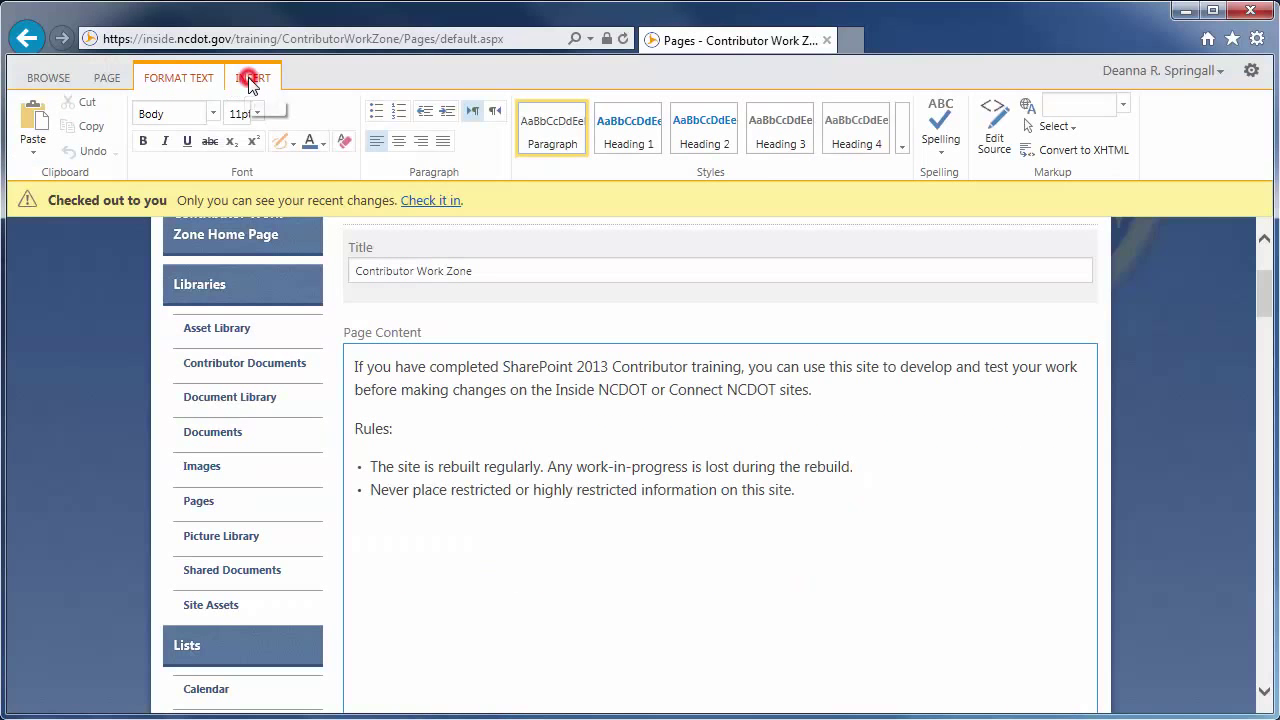
click(250, 80)
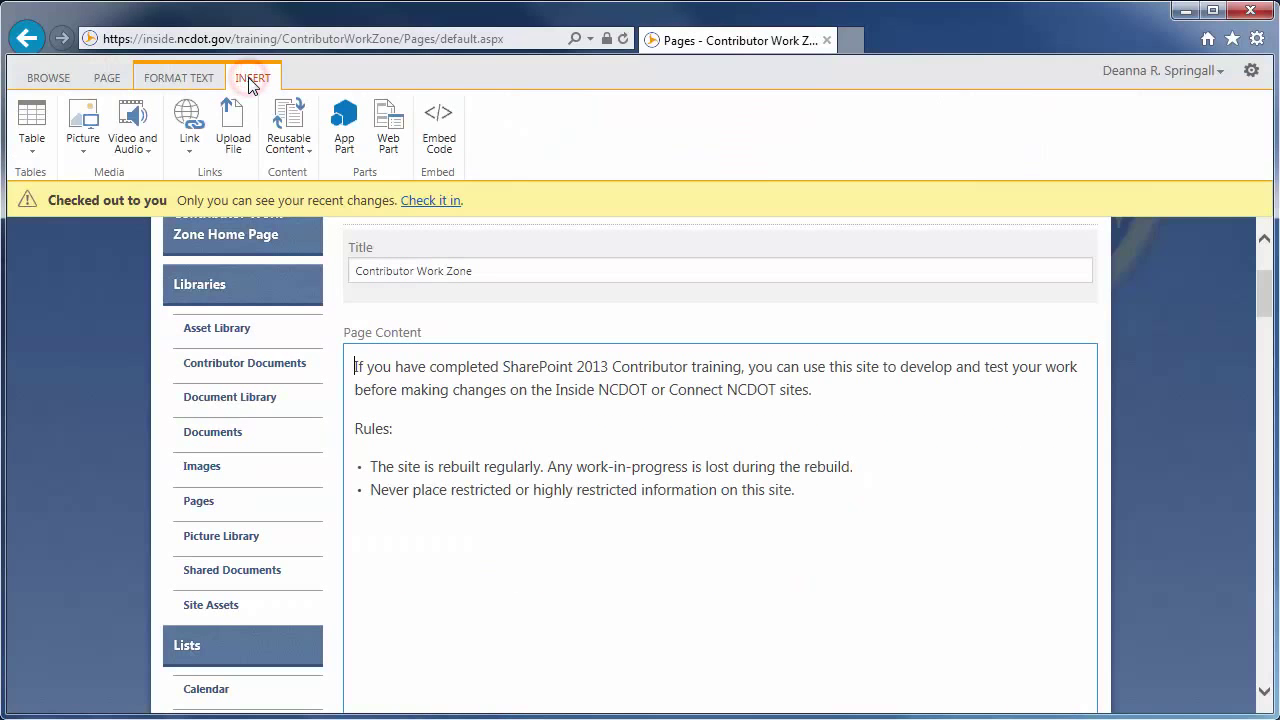
click(388, 125)
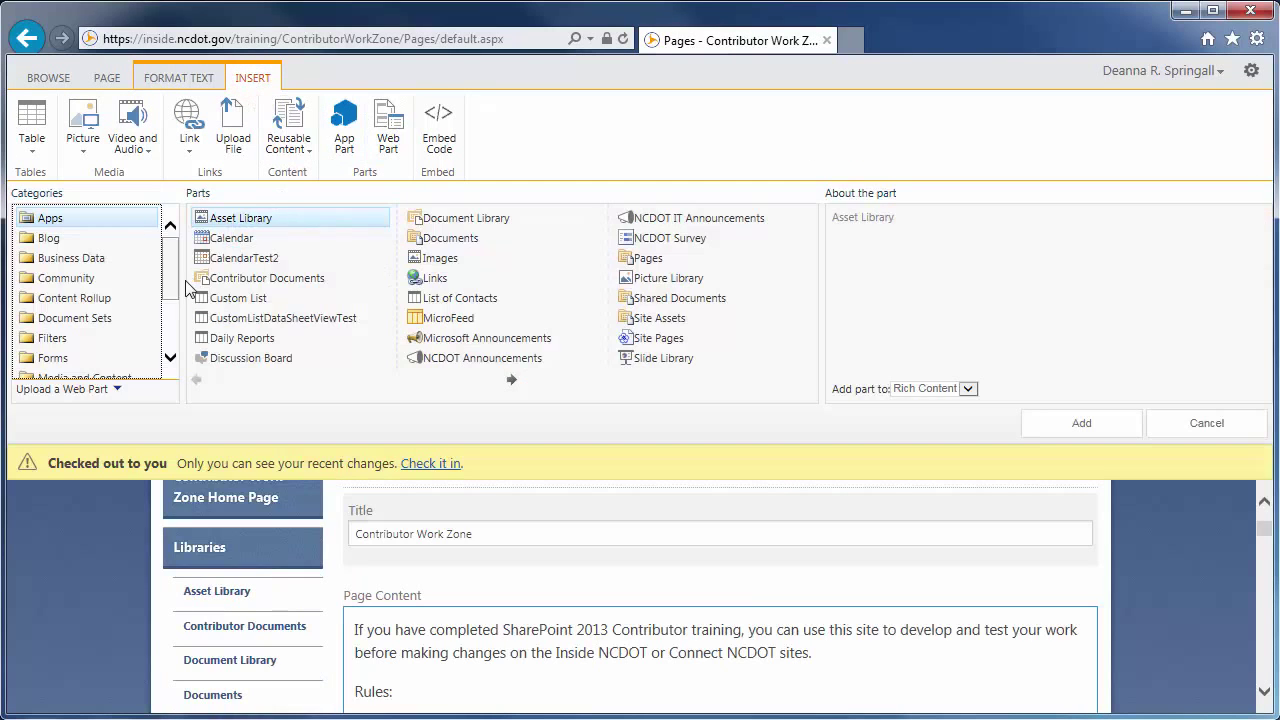
click(171, 320)
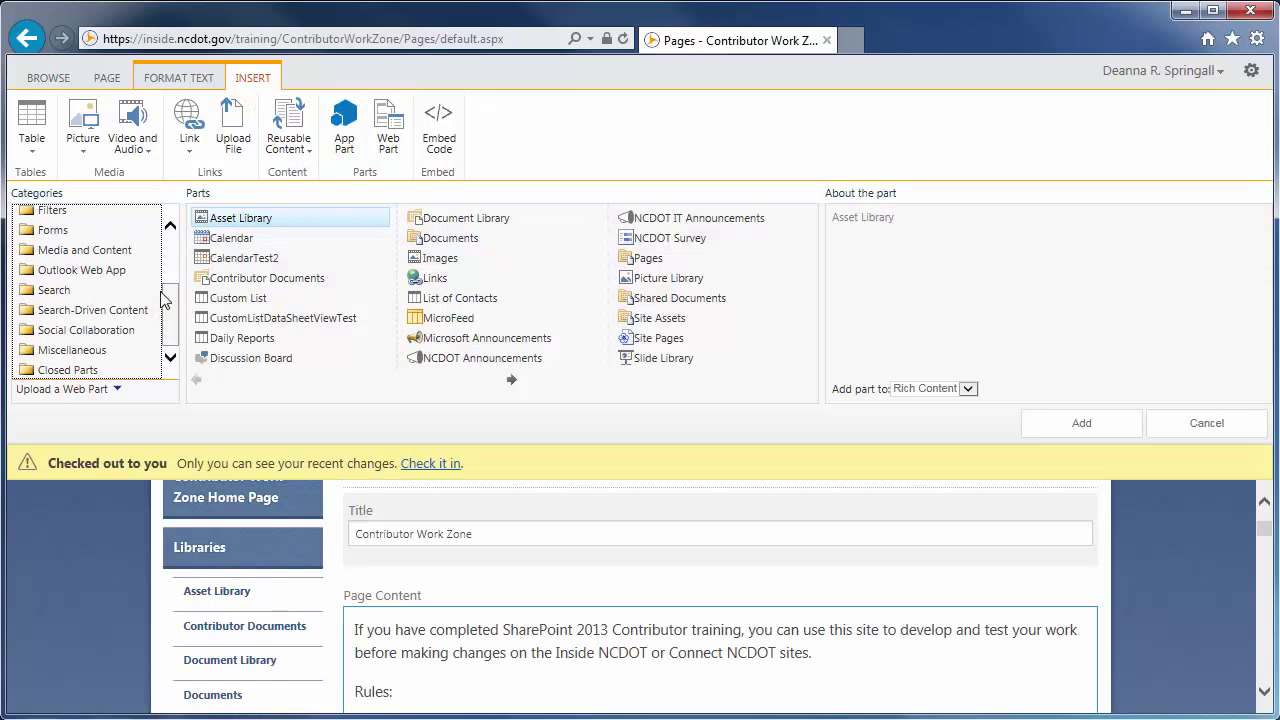
click(115, 252)
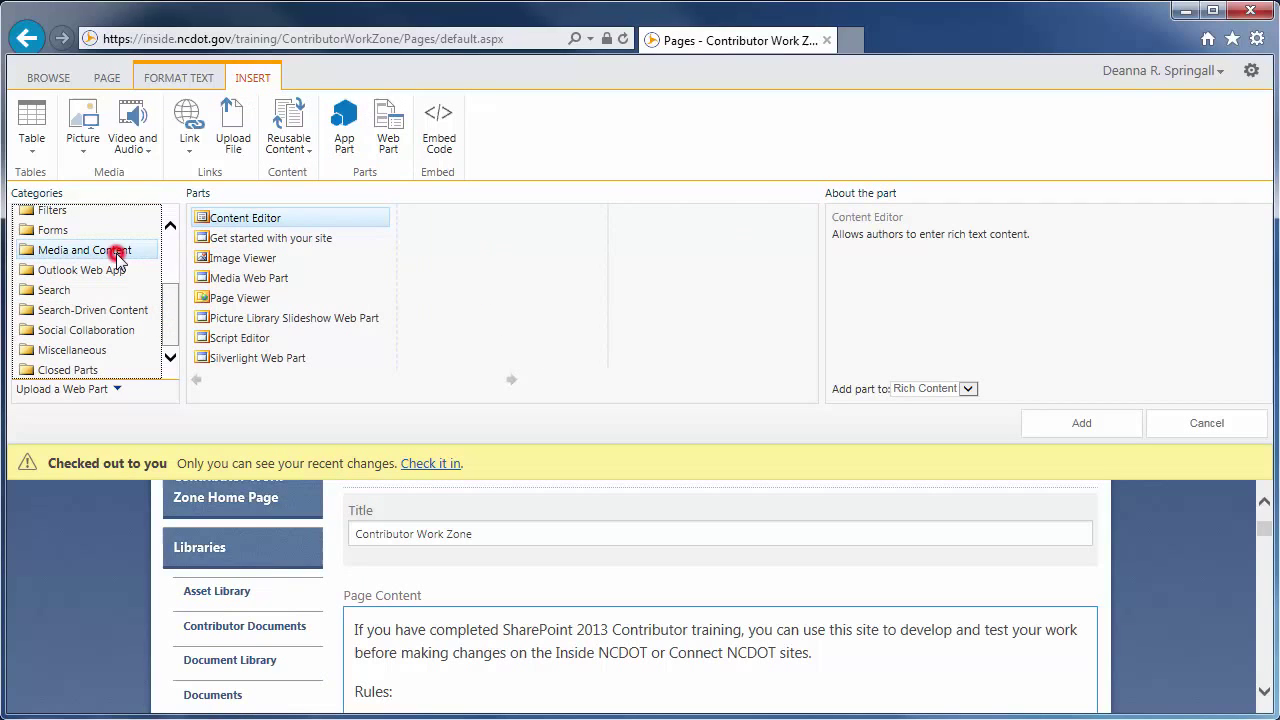
click(237, 262)
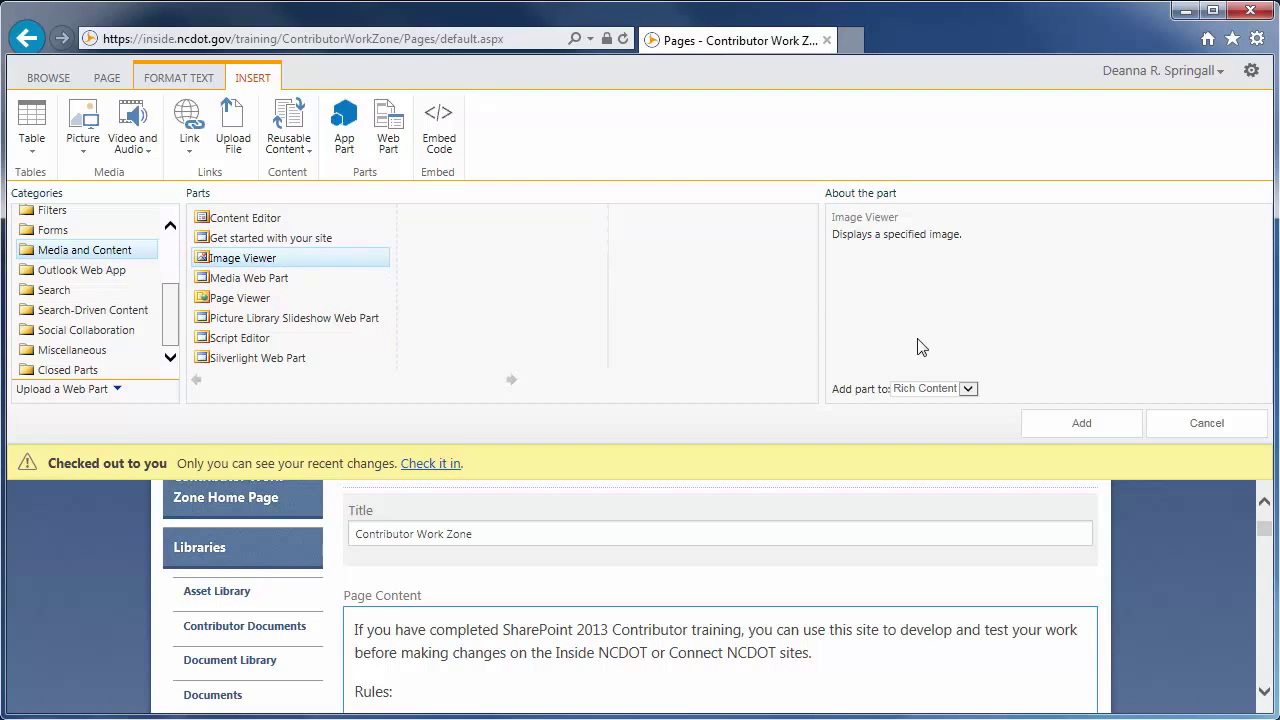
click(968, 389)
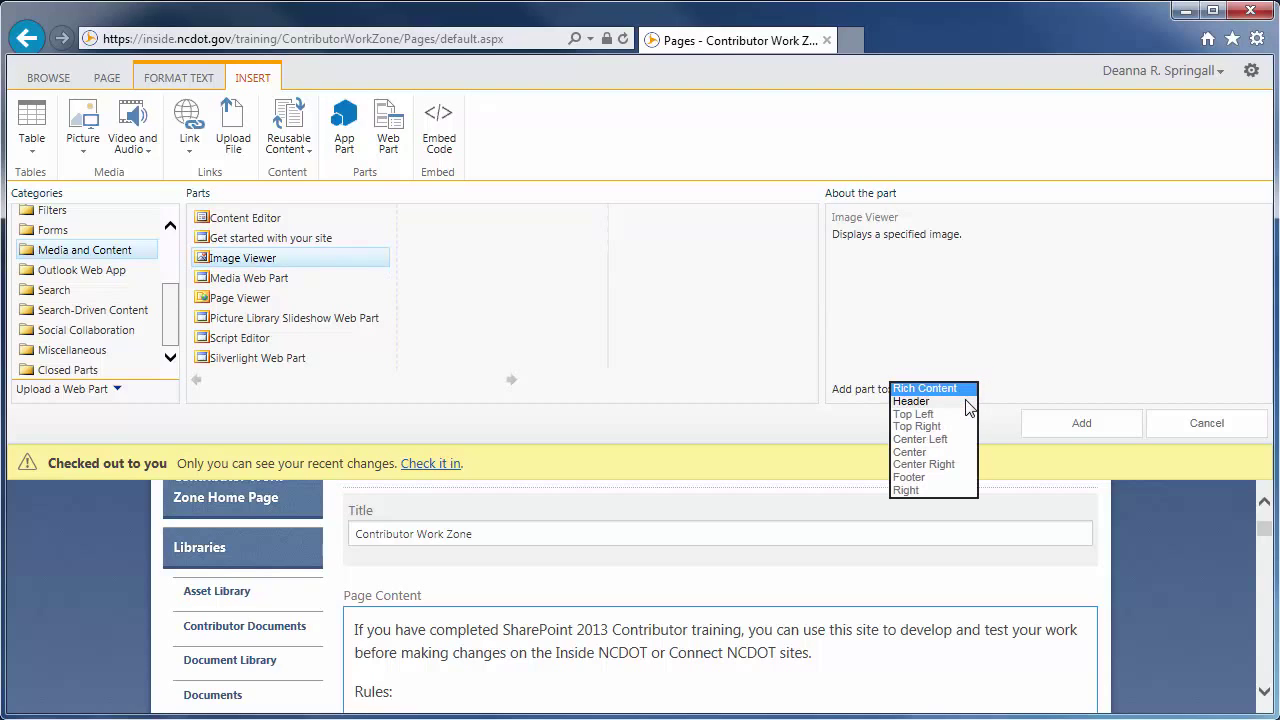
click(960, 401)
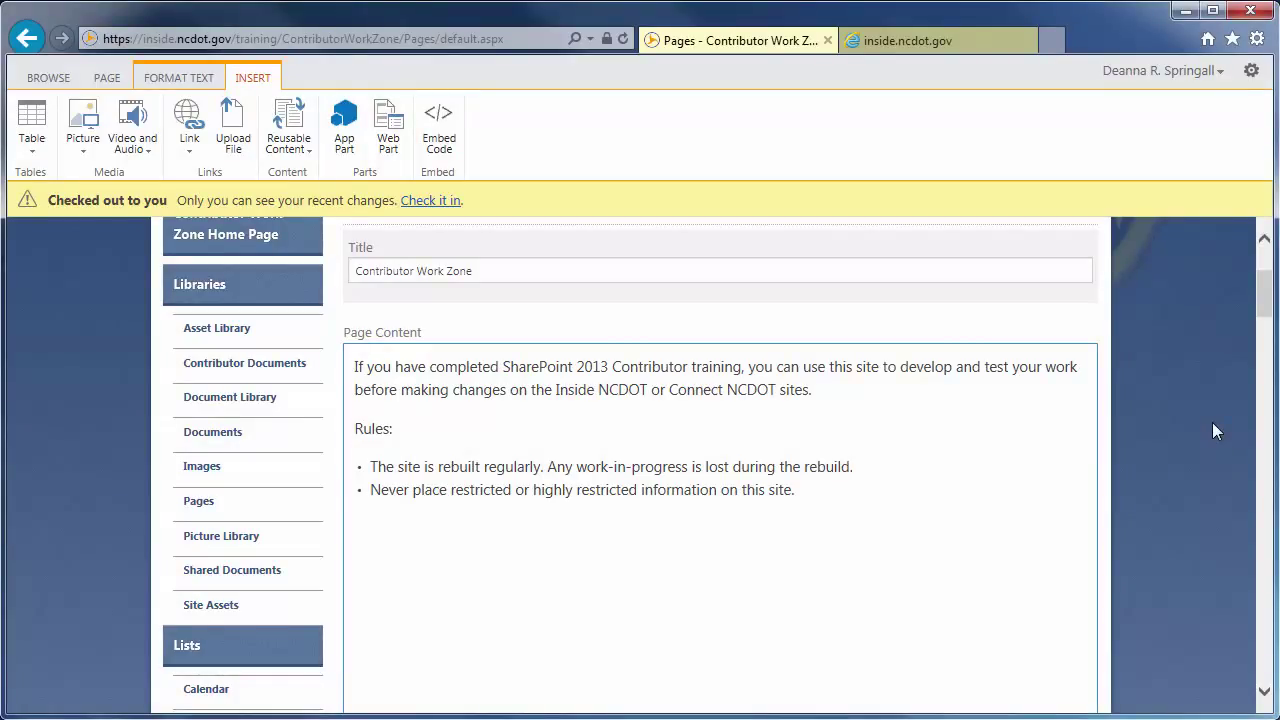
Step: Go to Site contents, saving the page edits on the way out
click(1250, 70)
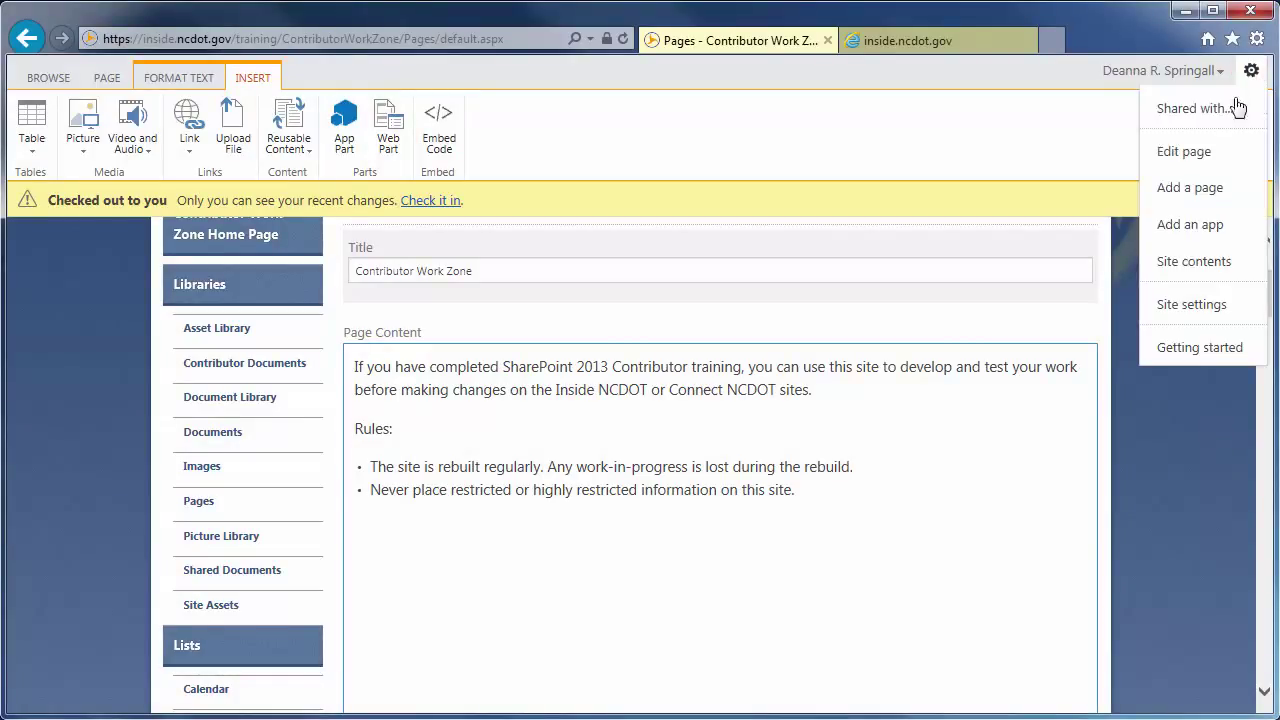
click(1190, 263)
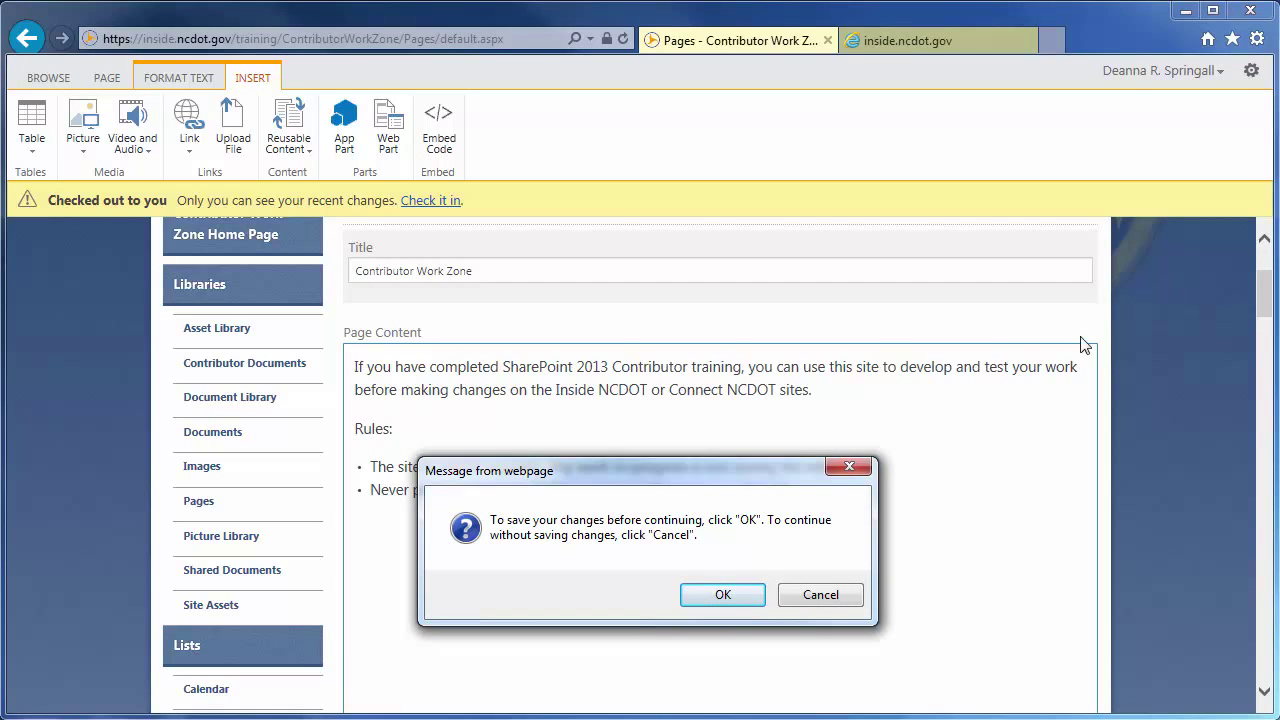
click(724, 602)
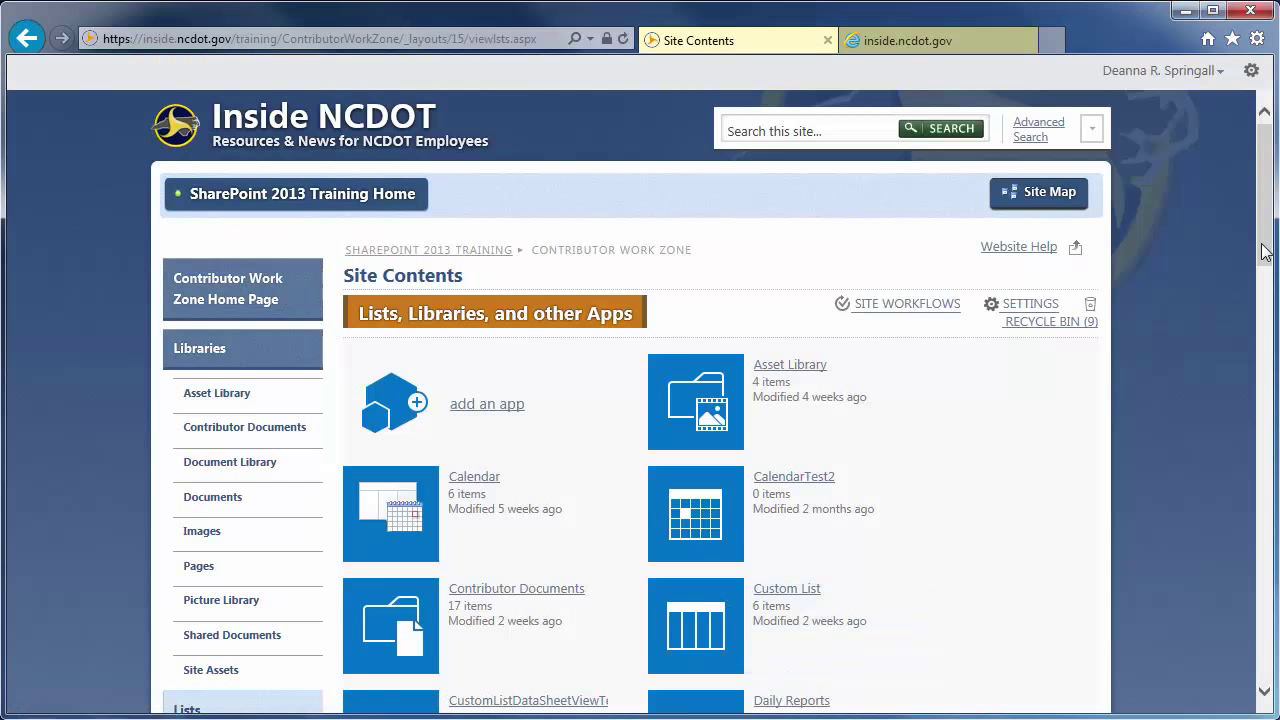
drag(1263, 243, 1237, 402)
Step: Copy SP.PNG's URL from the Images library, then return to the Contributor Work Zone home page
click(775, 468)
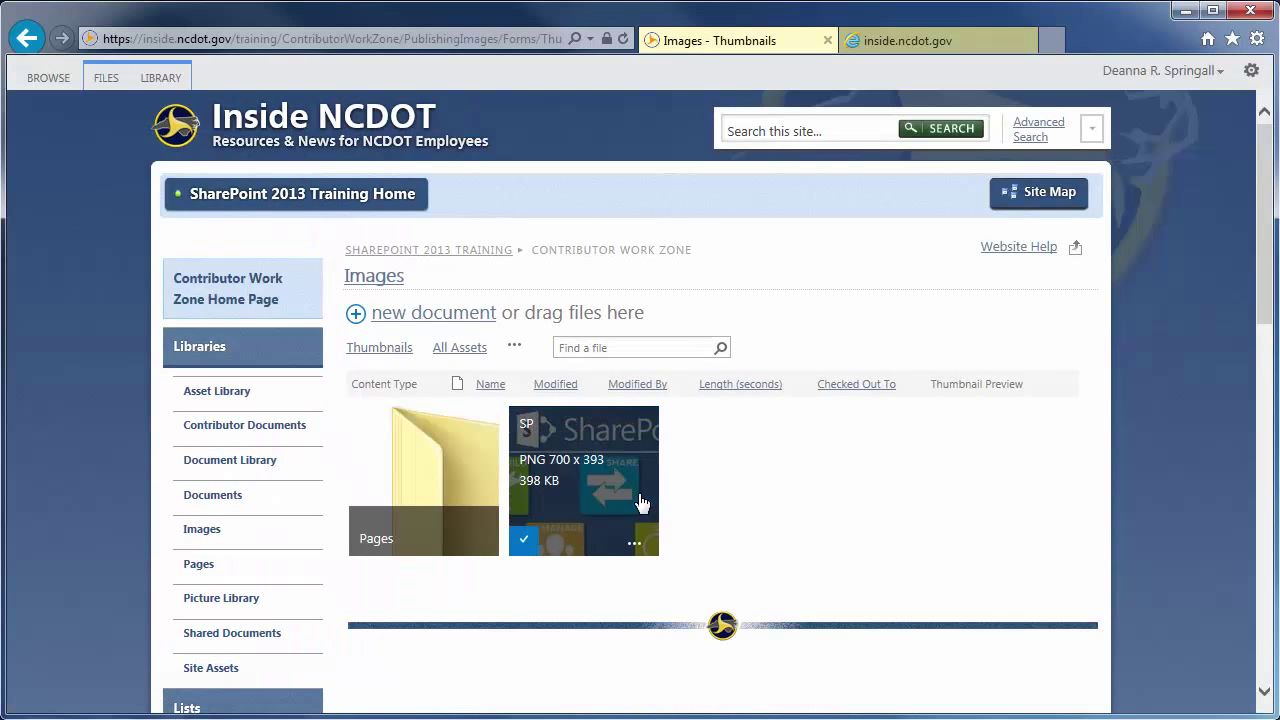
click(634, 543)
click(678, 538)
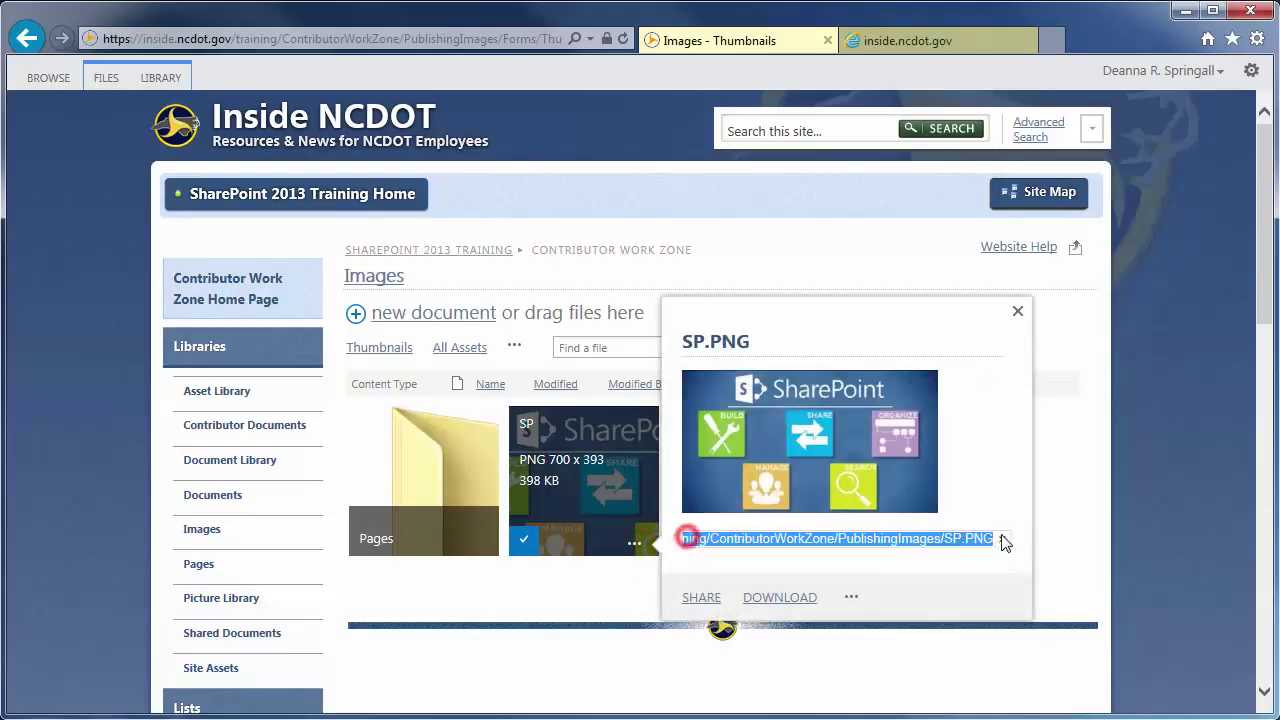
right_click(953, 534)
click(1000, 598)
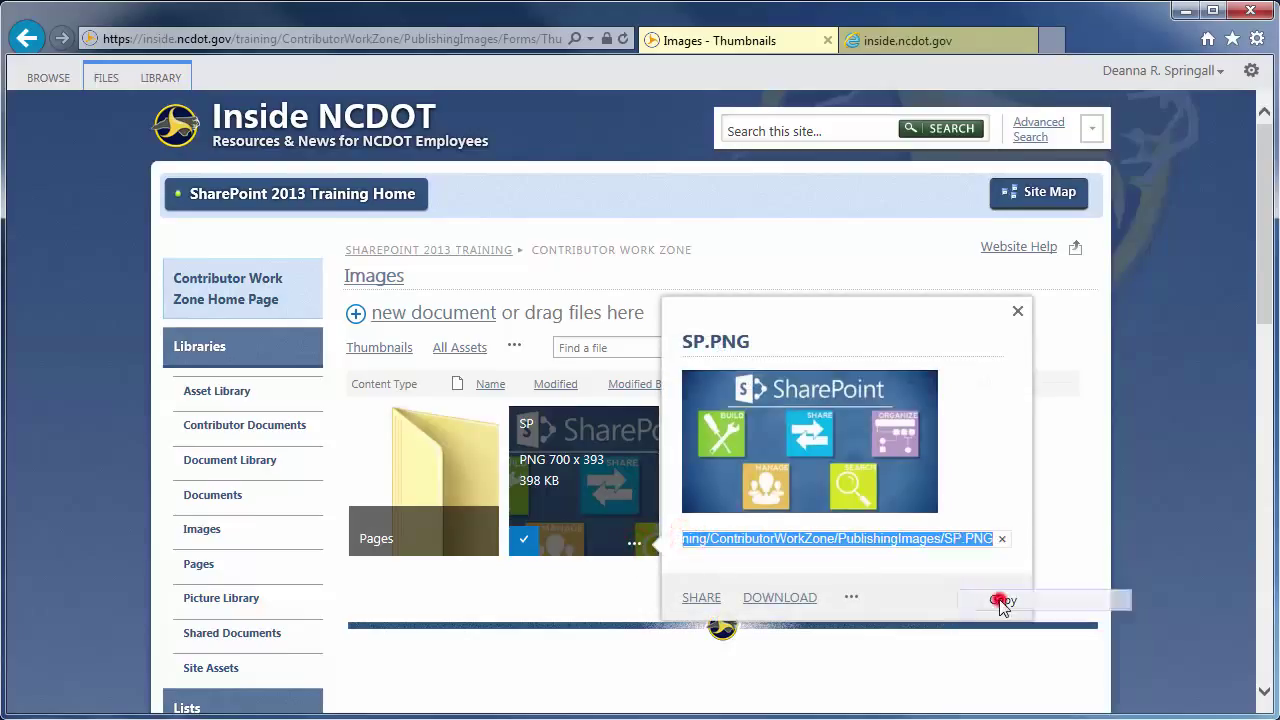
click(1017, 311)
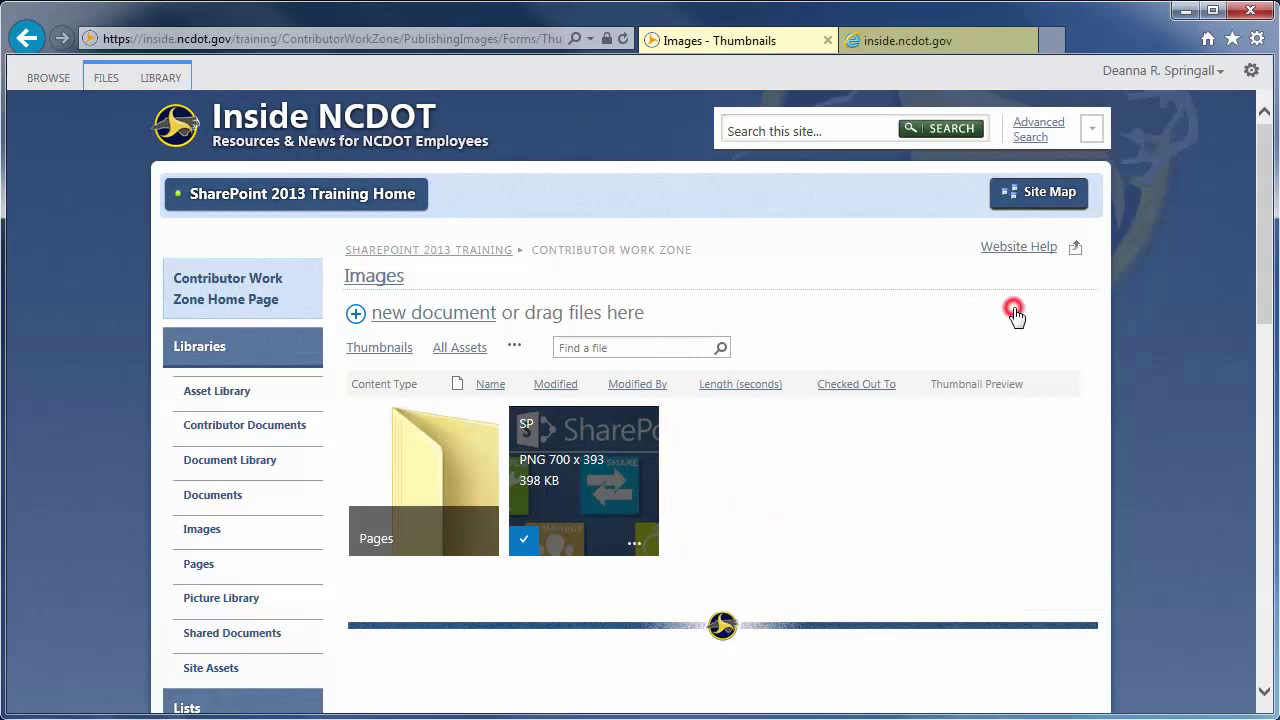
click(258, 285)
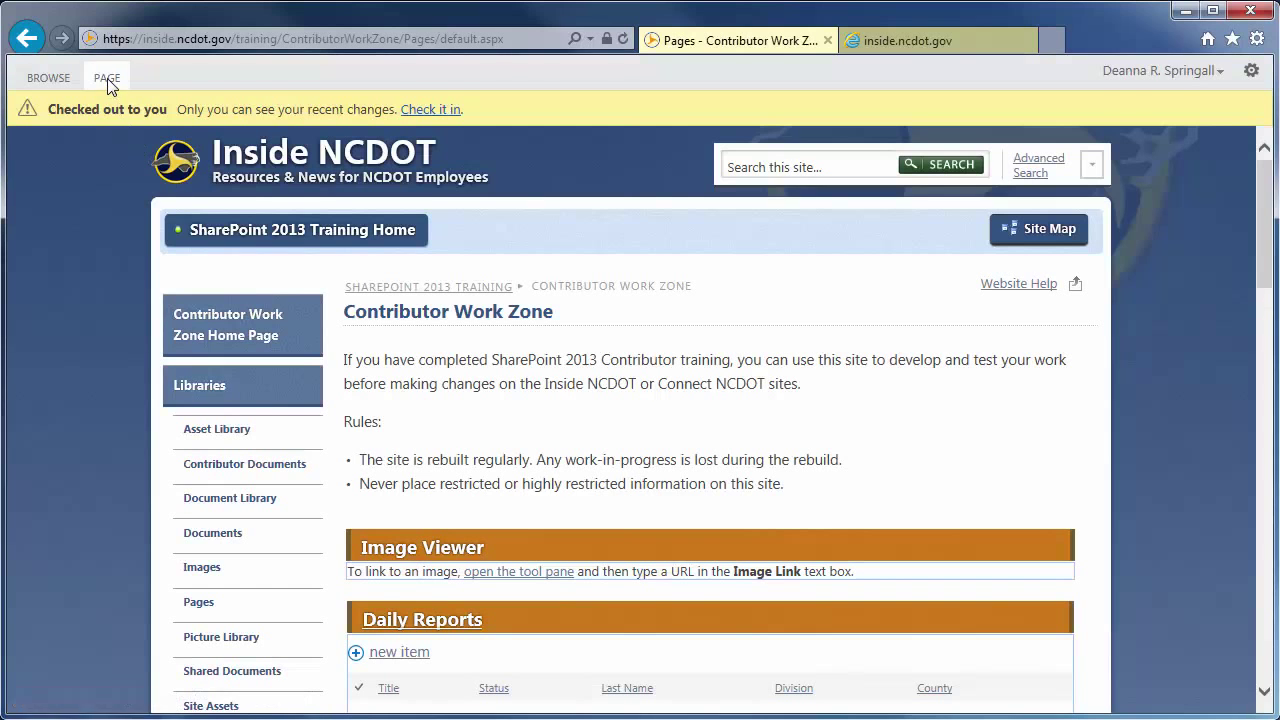
Step: Switch the page to edit mode and open Edit Web Part for the Header's Image Viewer
click(106, 78)
click(30, 116)
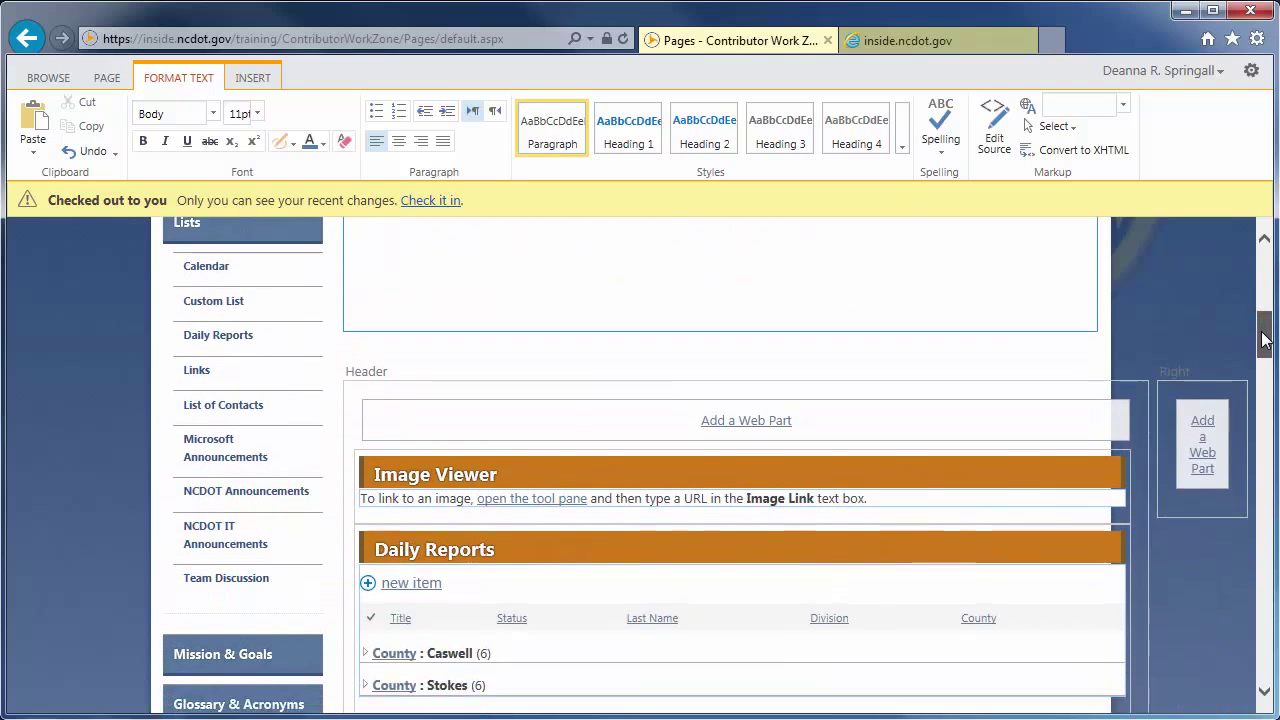
drag(1268, 296, 1221, 351)
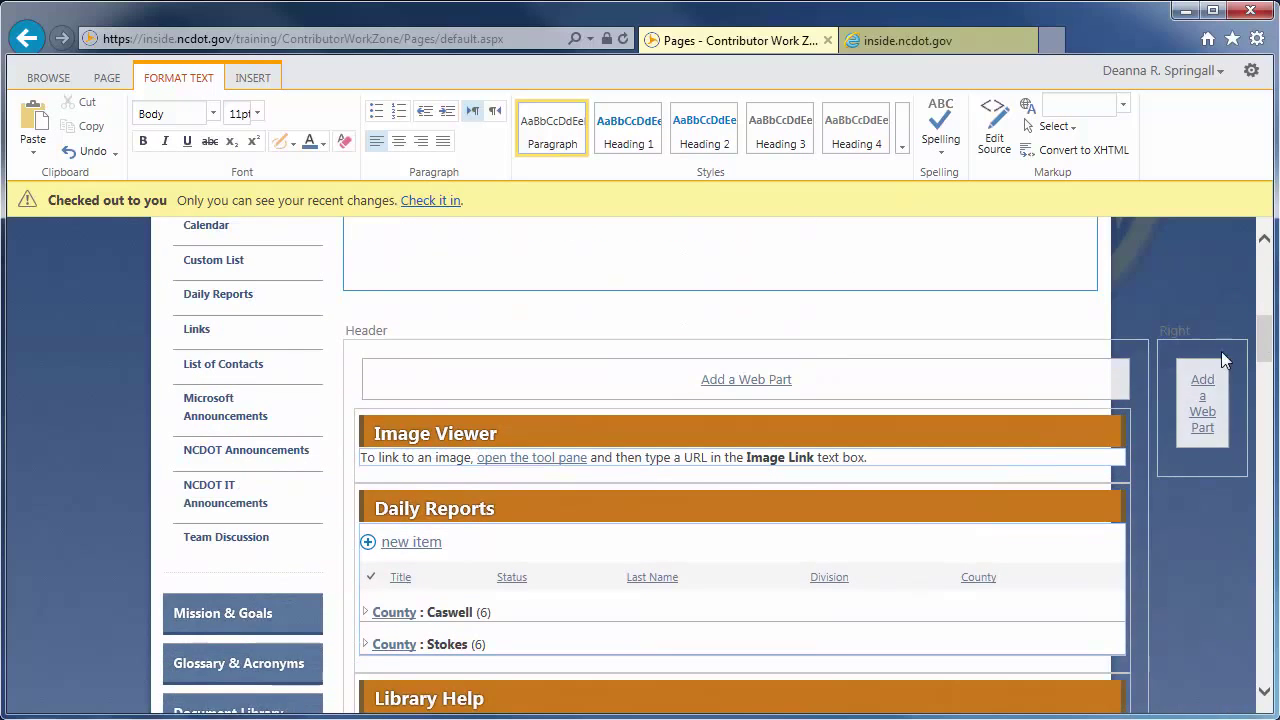
click(1096, 432)
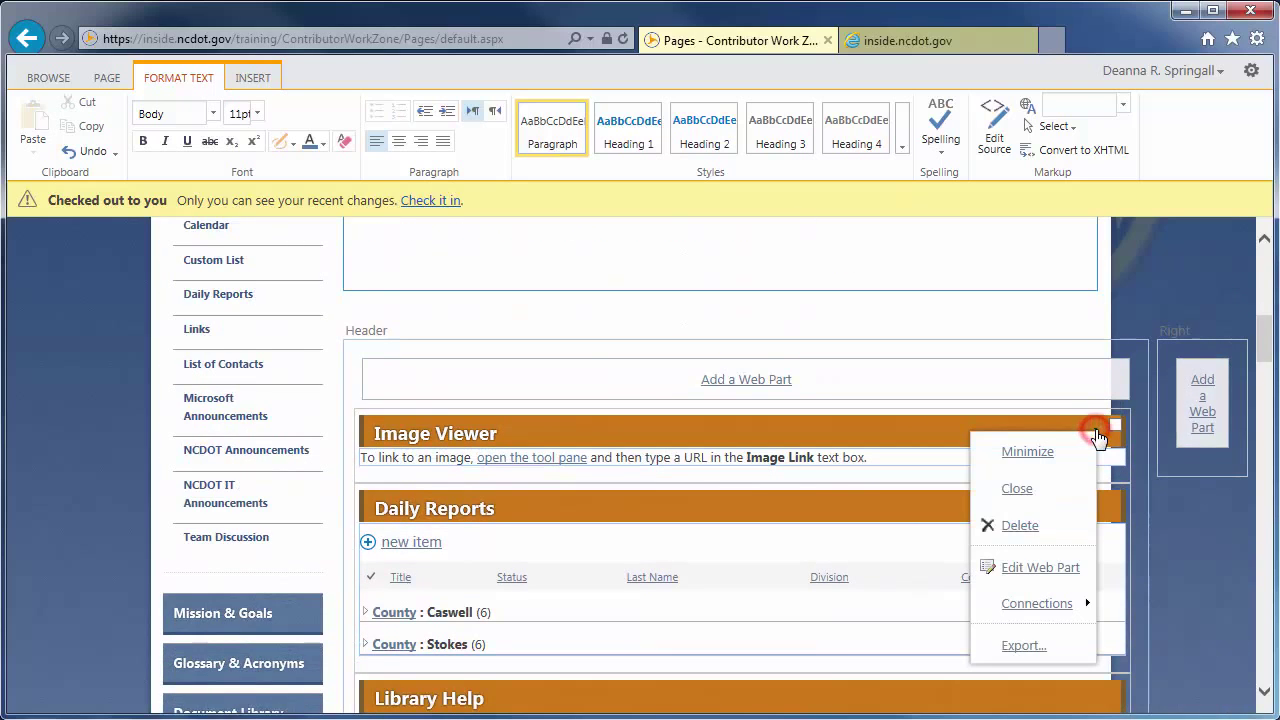
click(1057, 572)
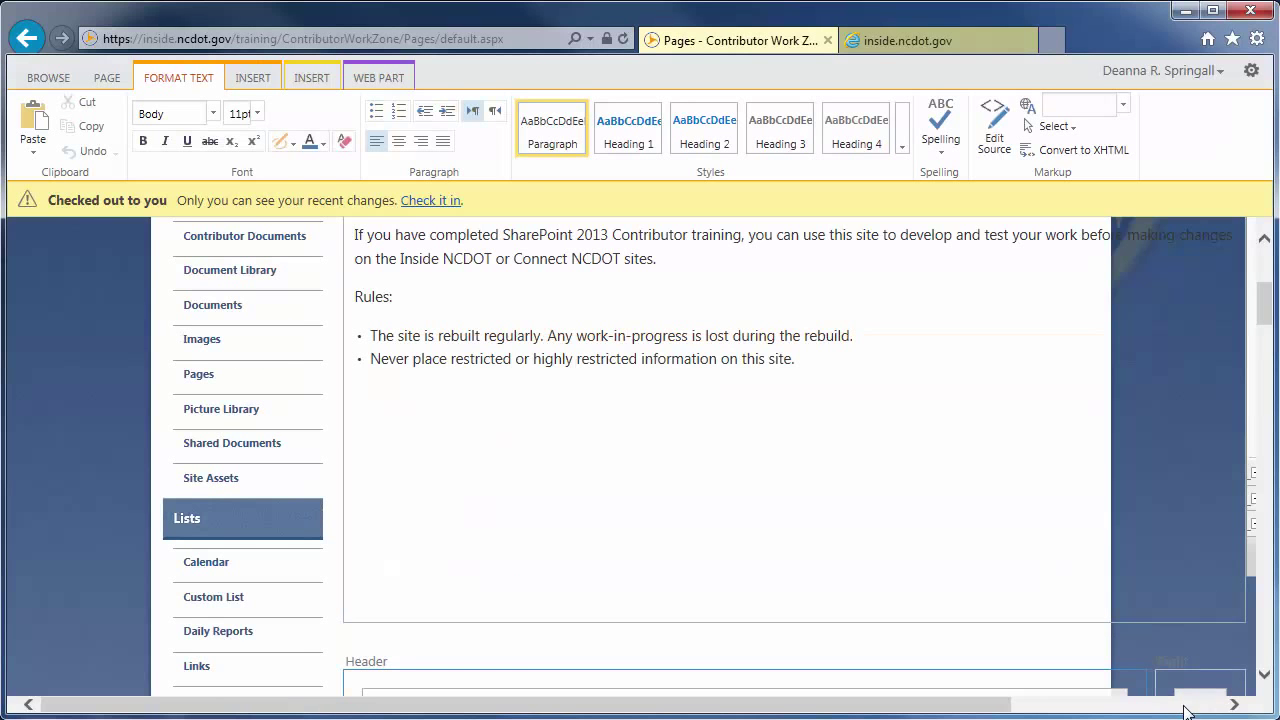
Step: Replace the Image Link with the pasted SP.PNG URL and test that it shows the SharePoint graphic
click(1184, 705)
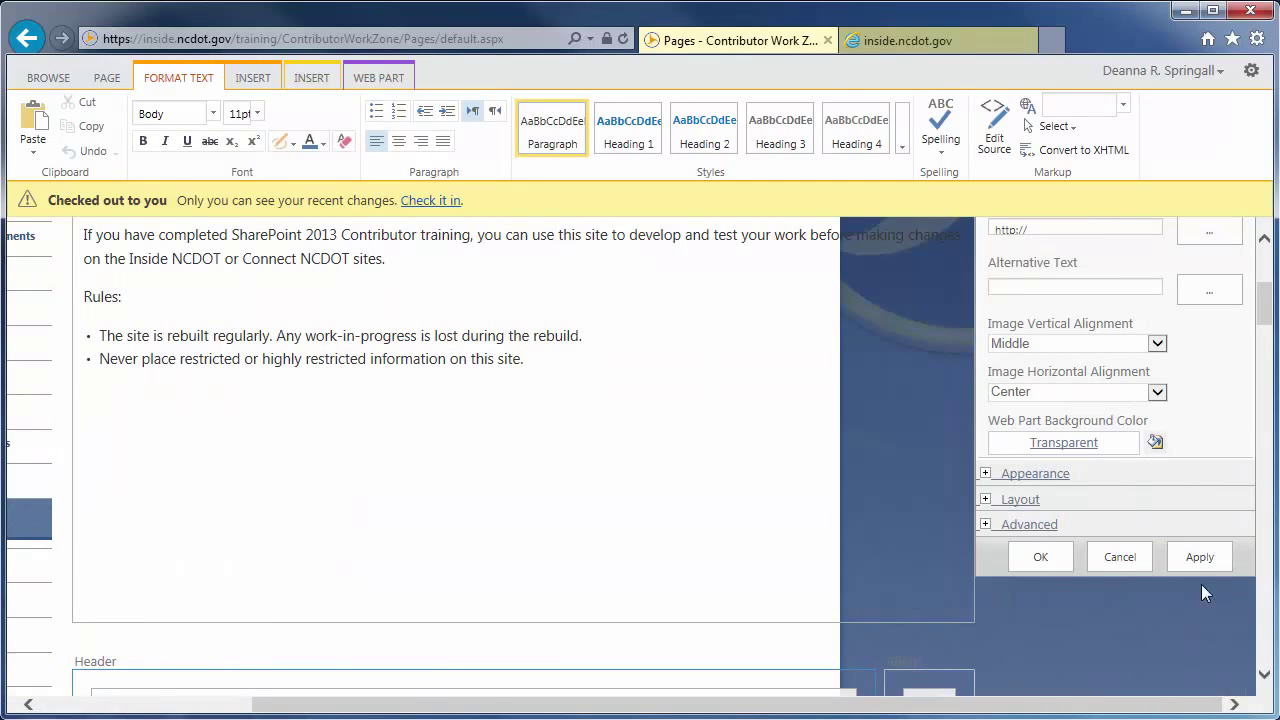
scroll(1272, 315, up, 2)
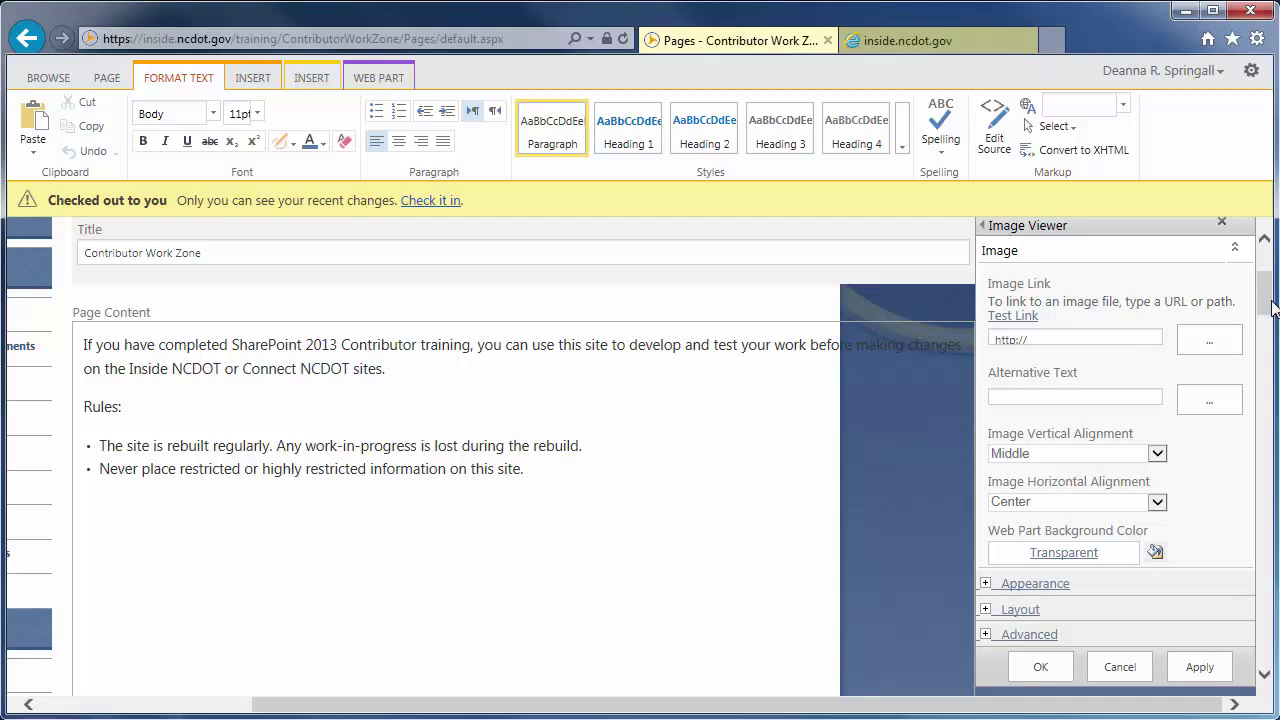
click(1034, 337)
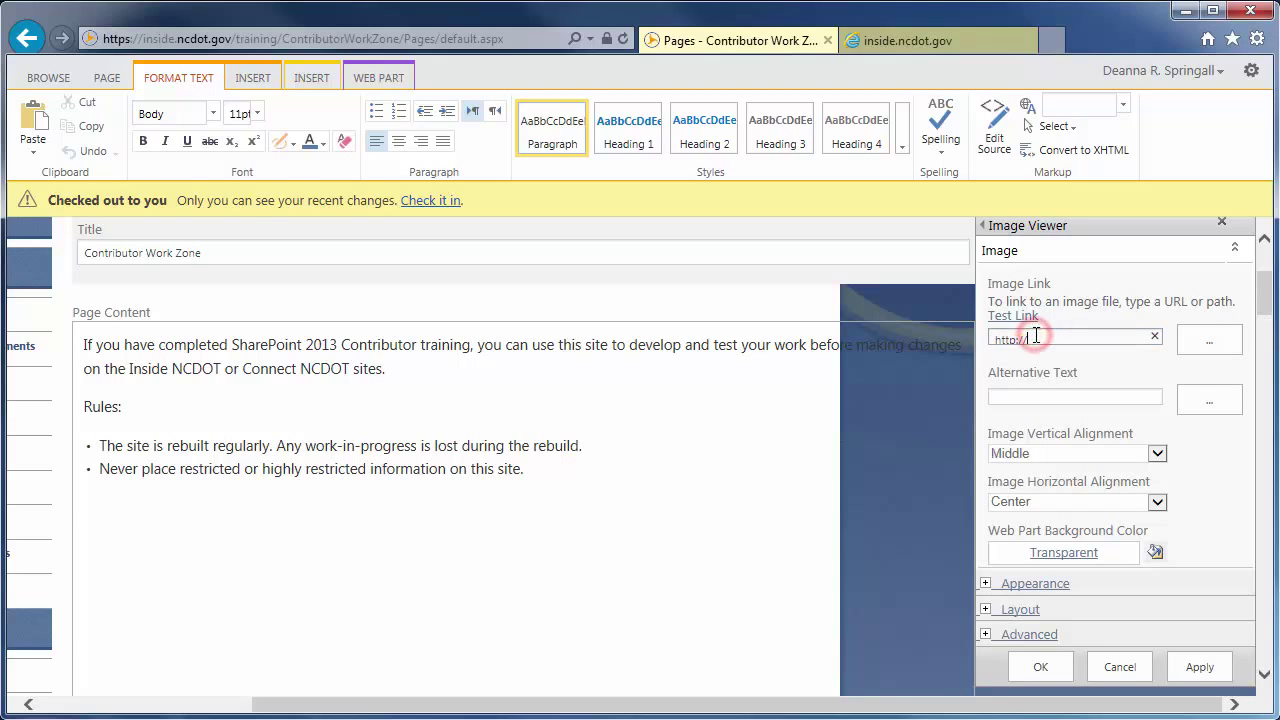
key(BackSpace)
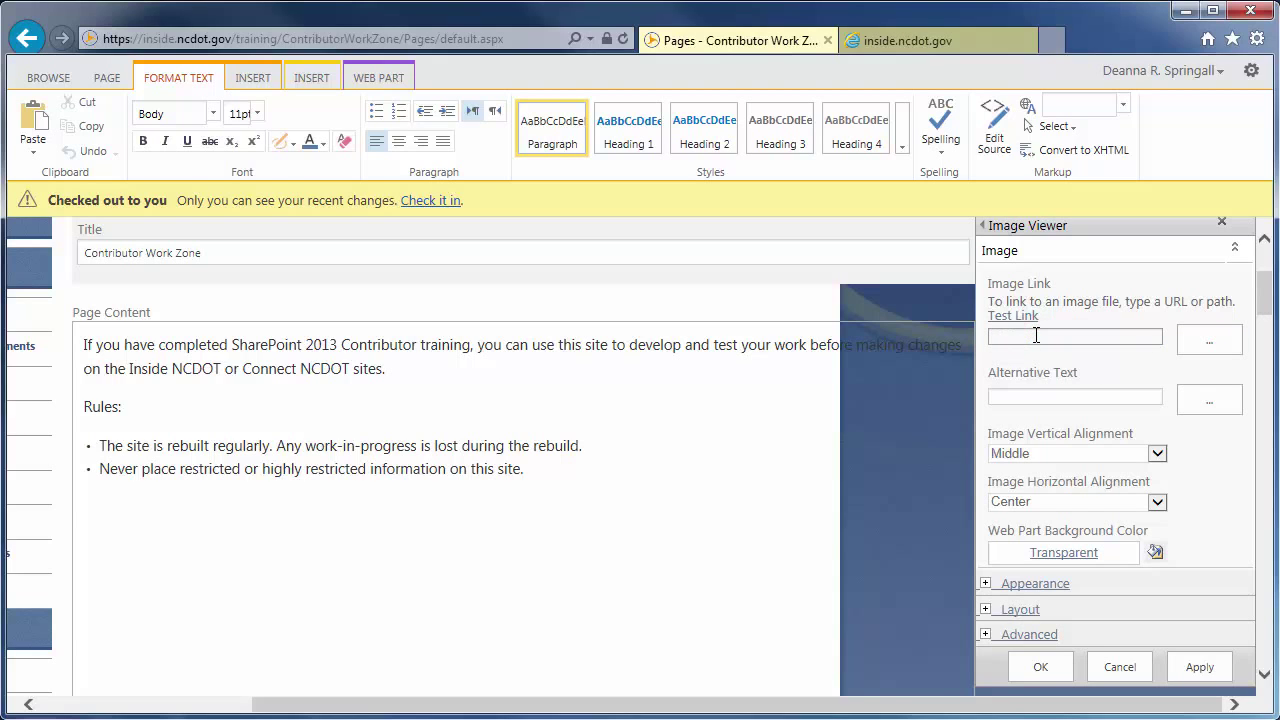
right_click(1036, 336)
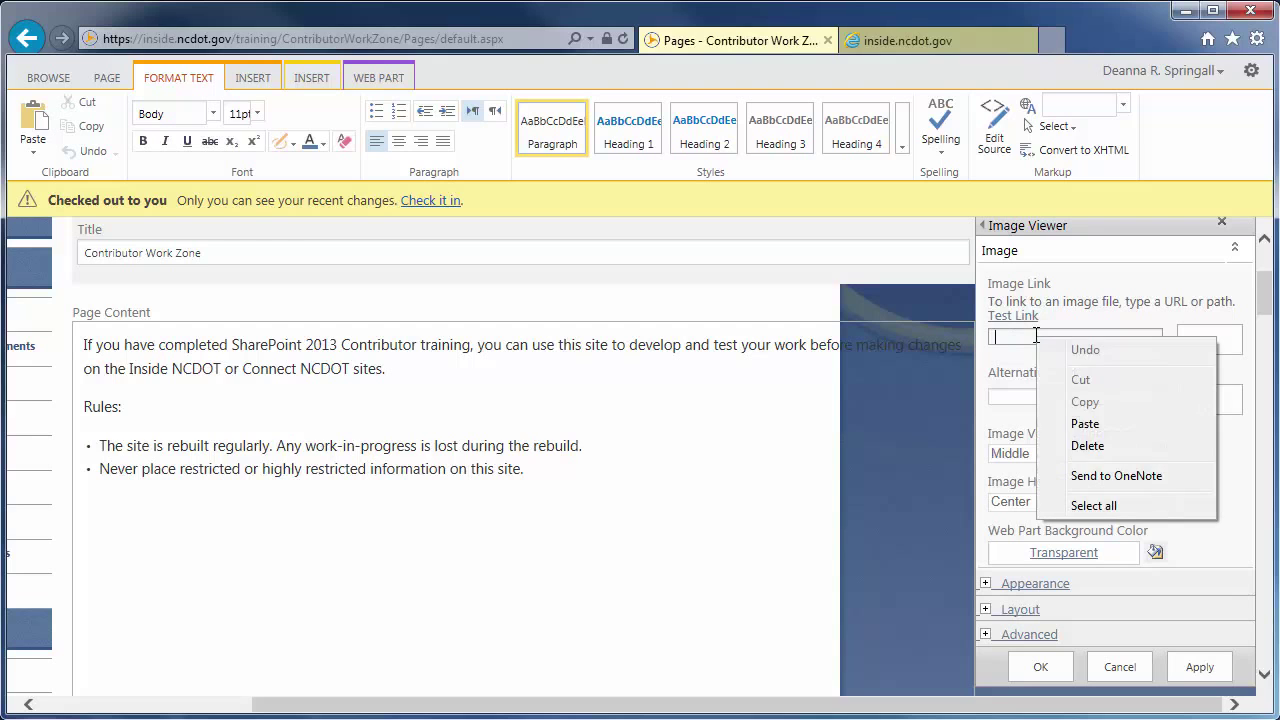
click(1092, 429)
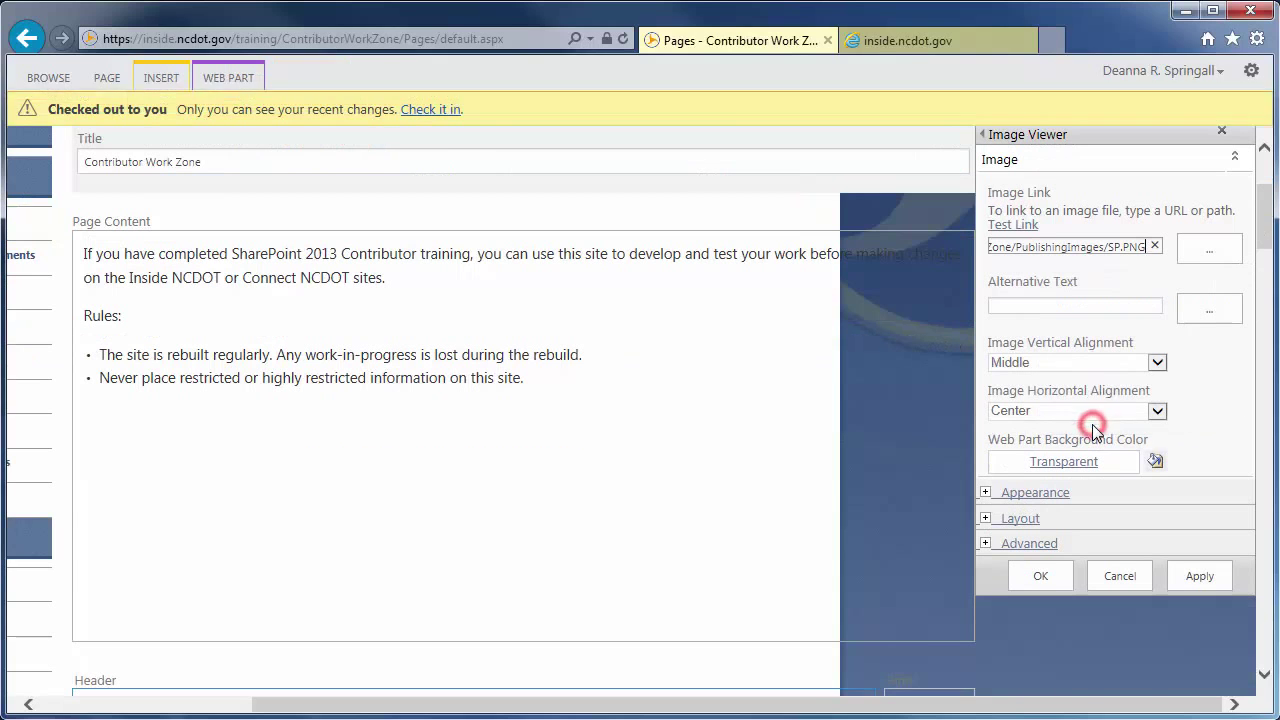
click(1016, 227)
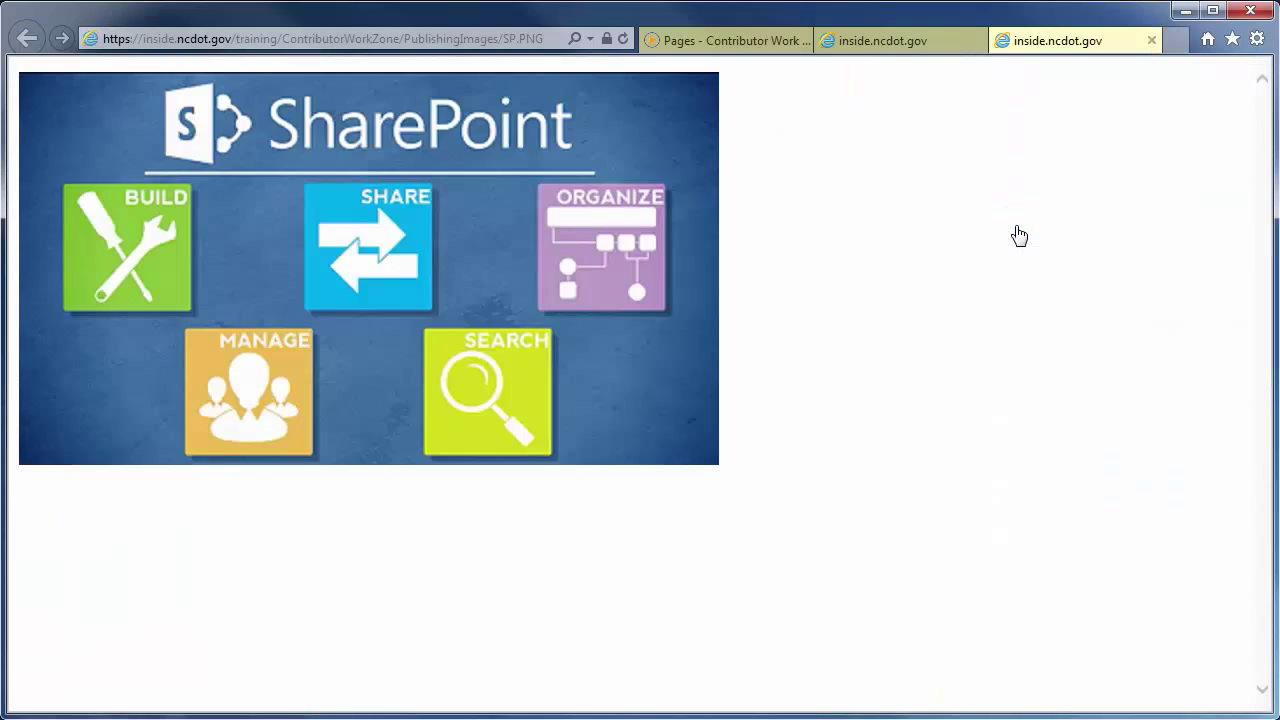
click(737, 42)
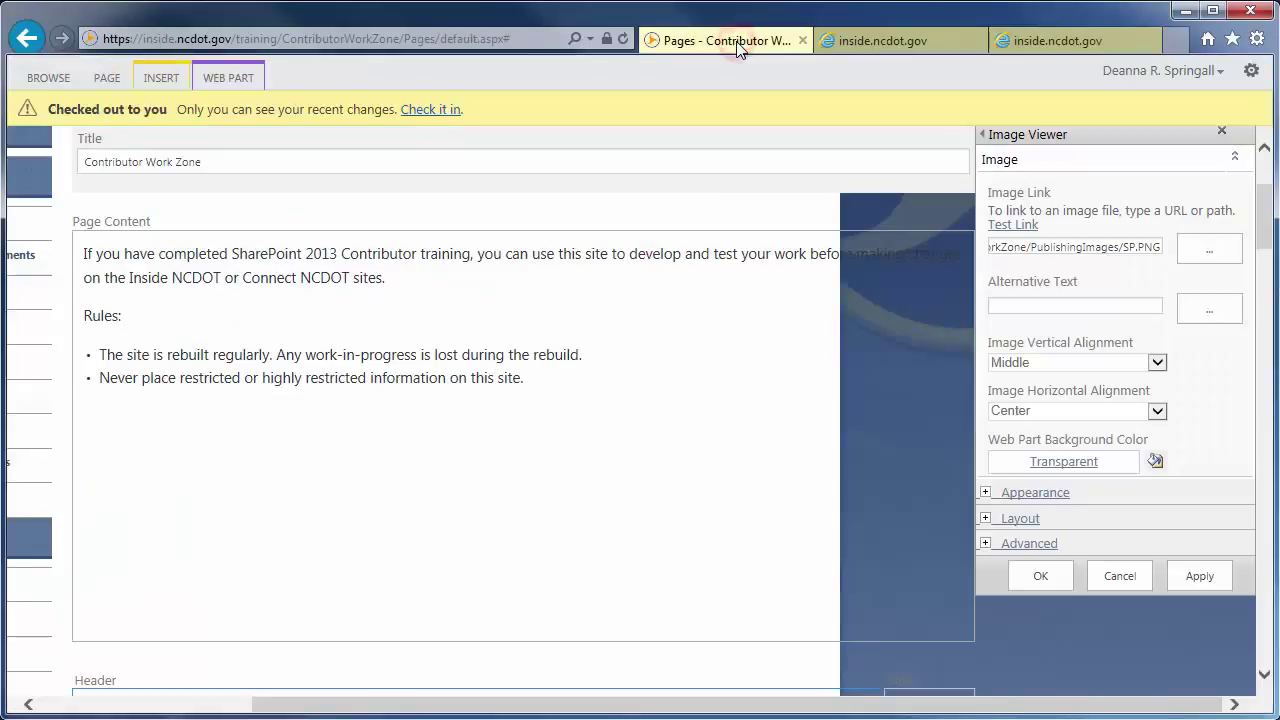
Step: Set alternative text 'SharePoint Overview' and the title 'Example of Image Viewer'
click(997, 303)
text(SharePoint)
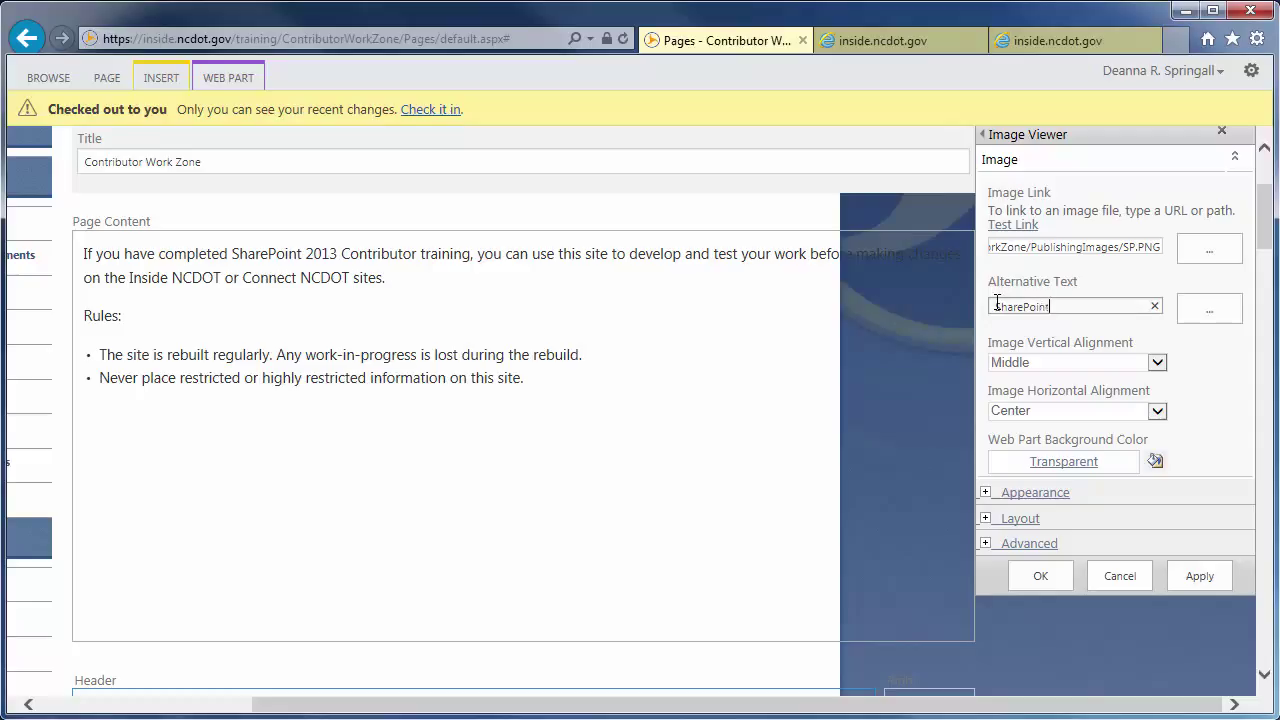
text(Overview)
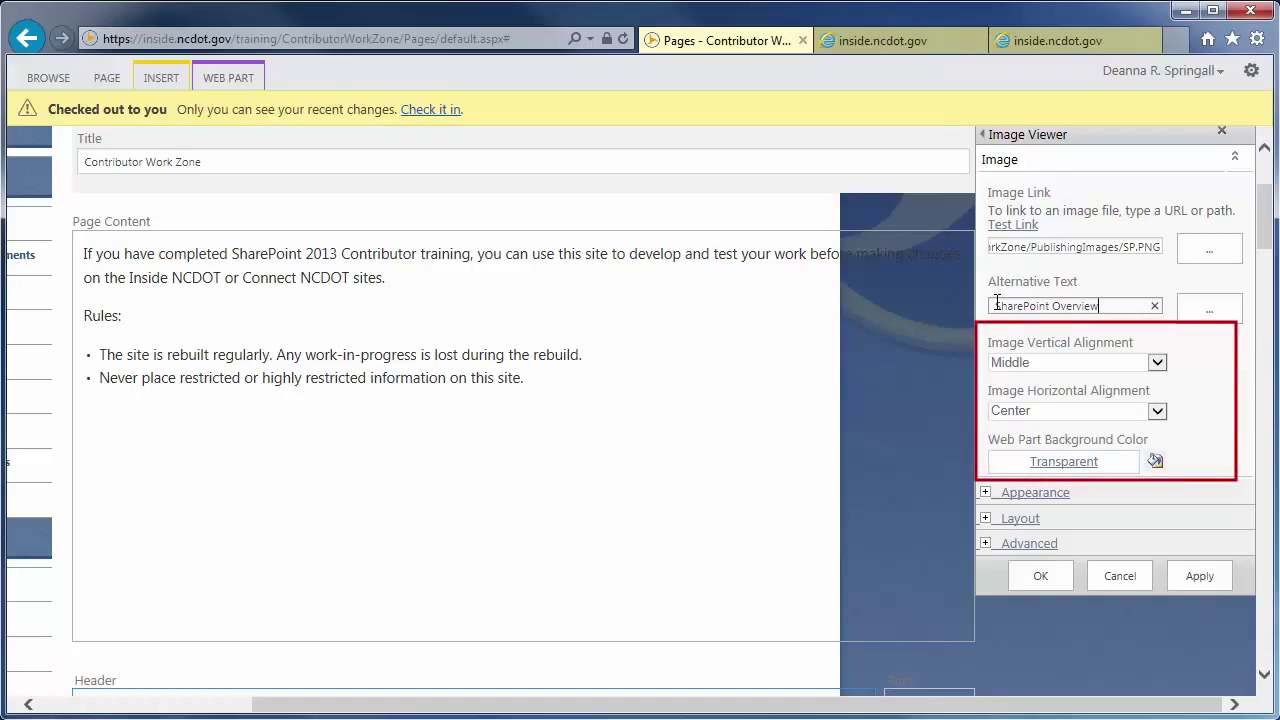
click(985, 492)
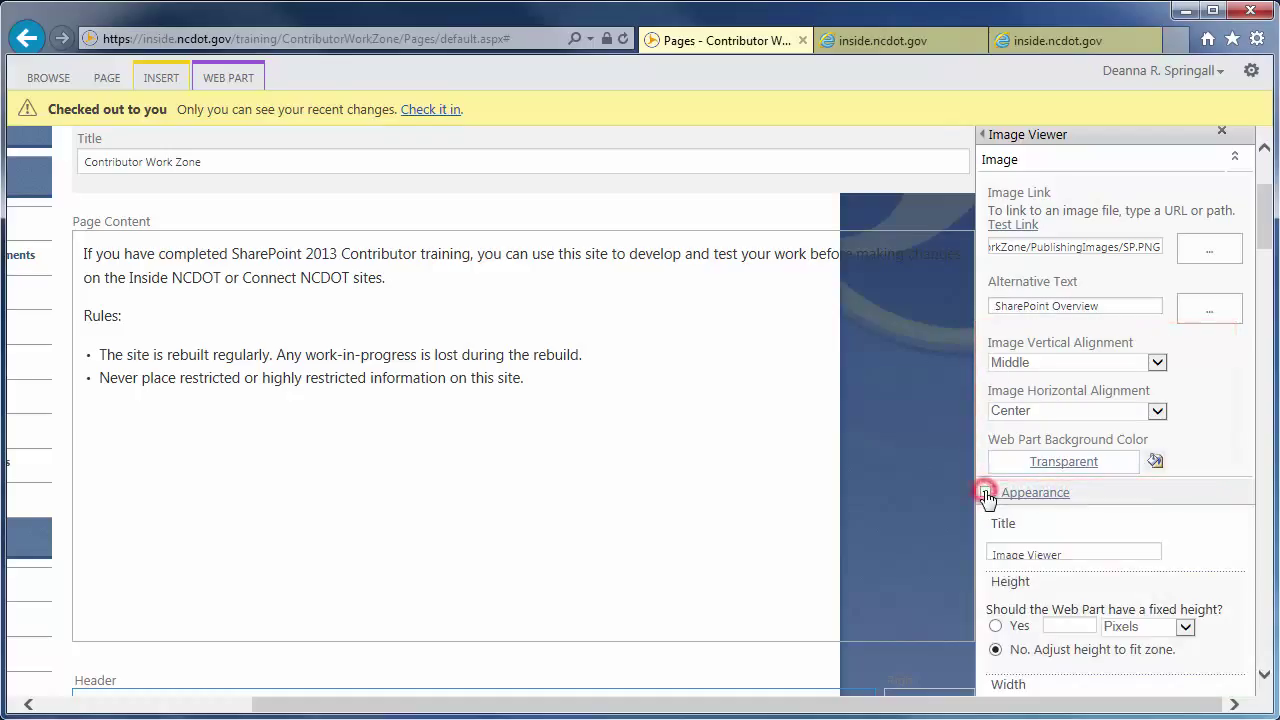
click(990, 549)
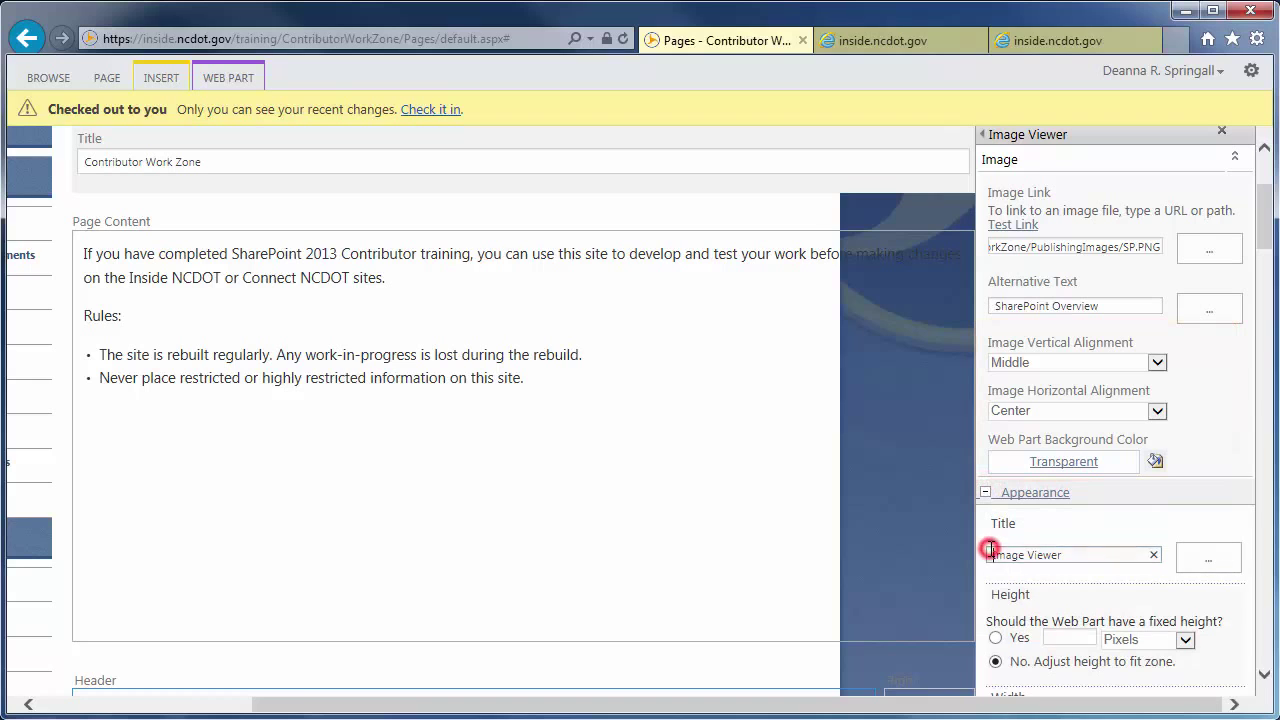
text(Example of)
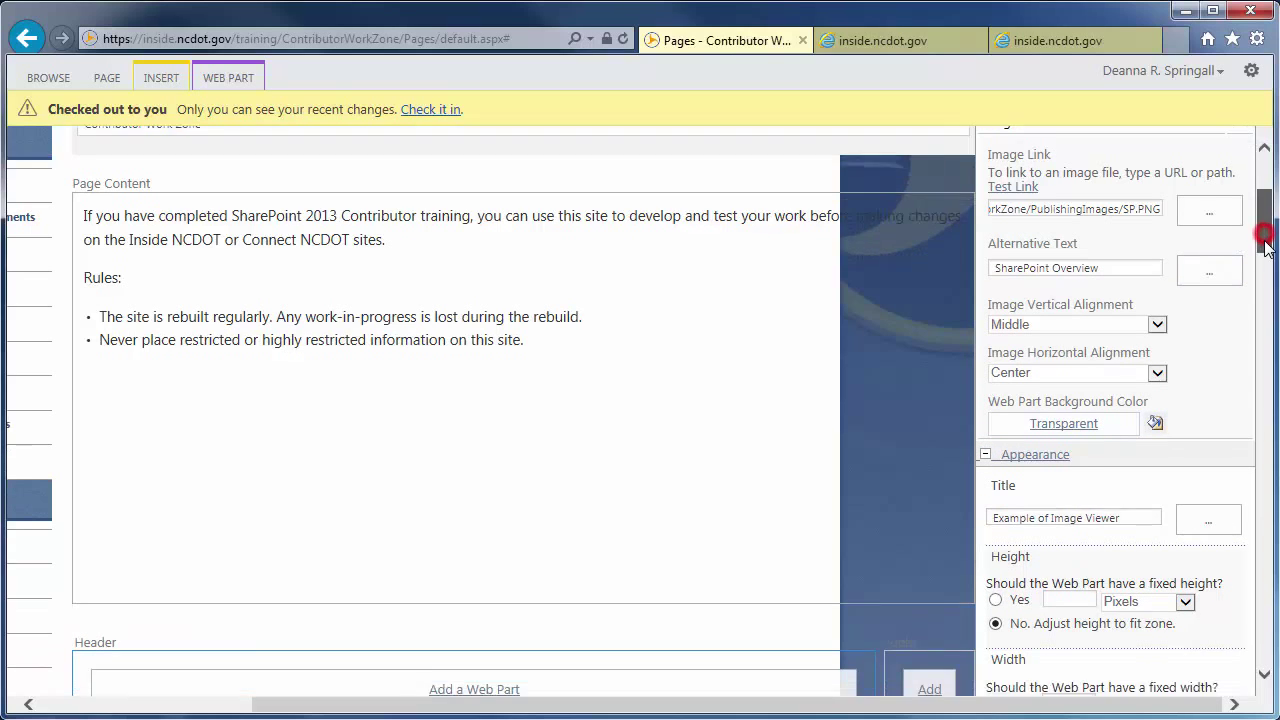
Step: Set the web part's Chrome Type to Title and Border
drag(1266, 240, 1267, 298)
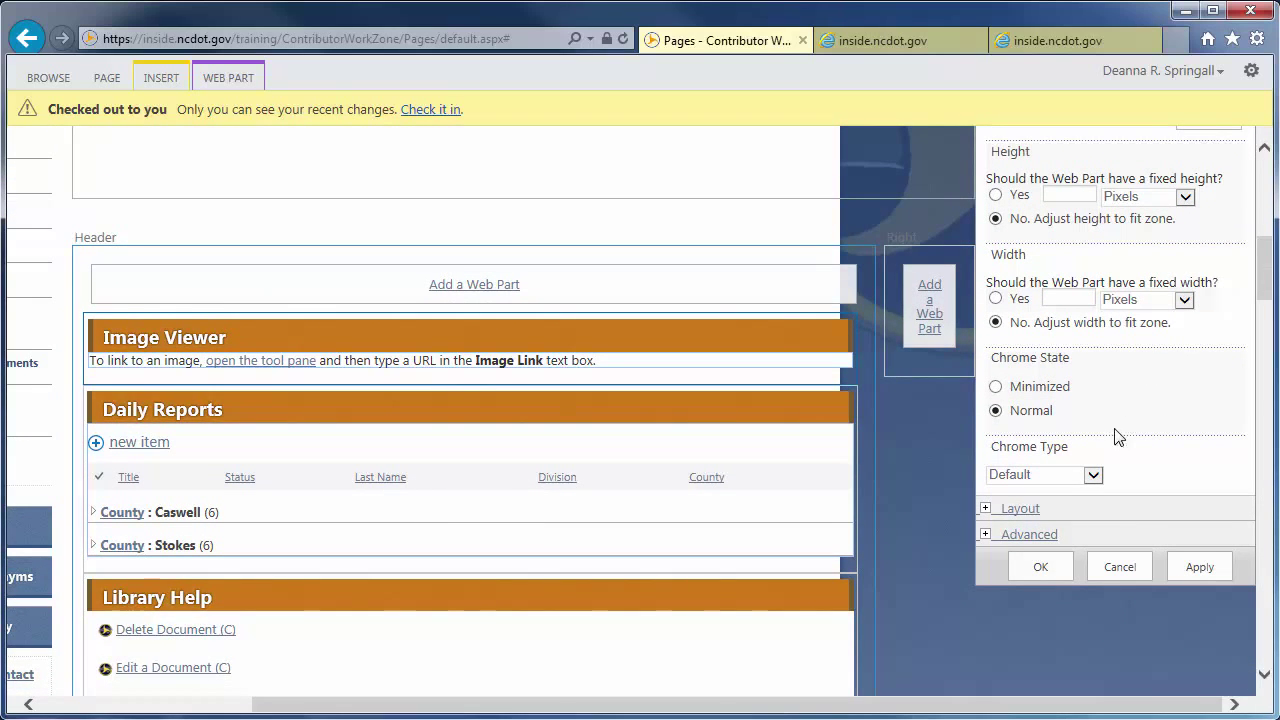
click(1093, 480)
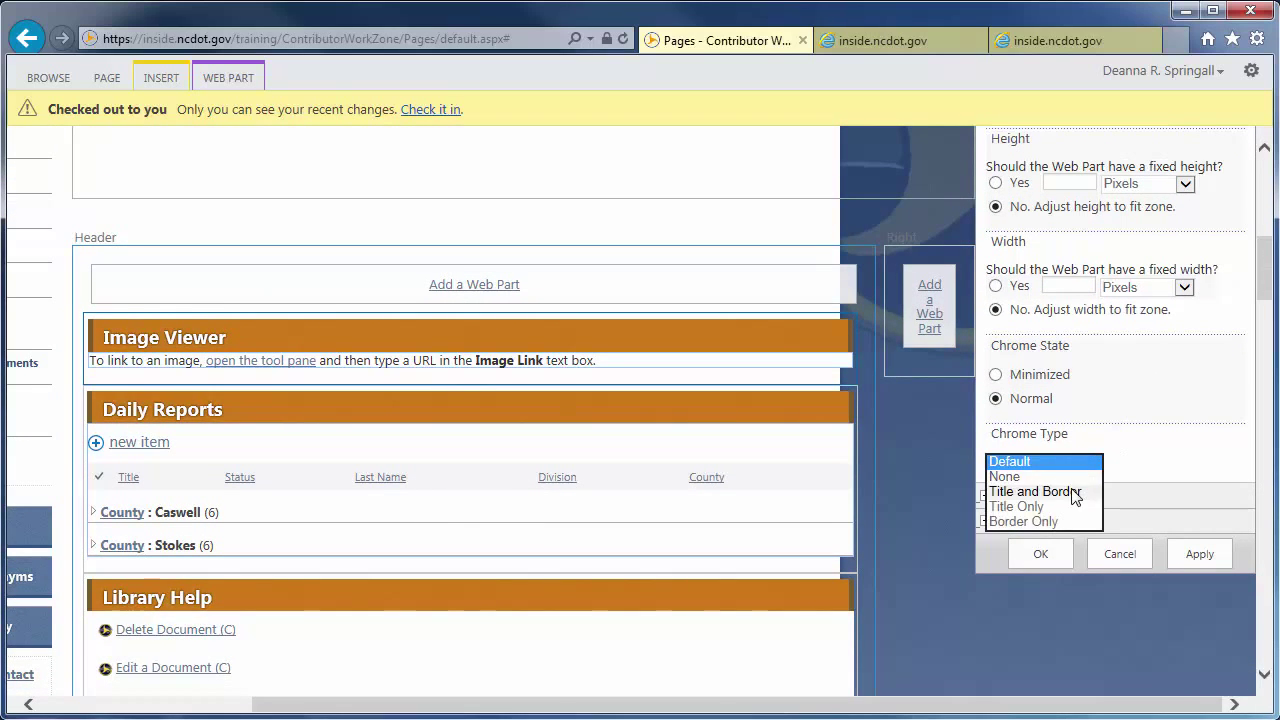
click(1070, 491)
Step: Apply the Image Viewer settings with OK and scroll to view the bordered SharePoint graphic
click(1044, 556)
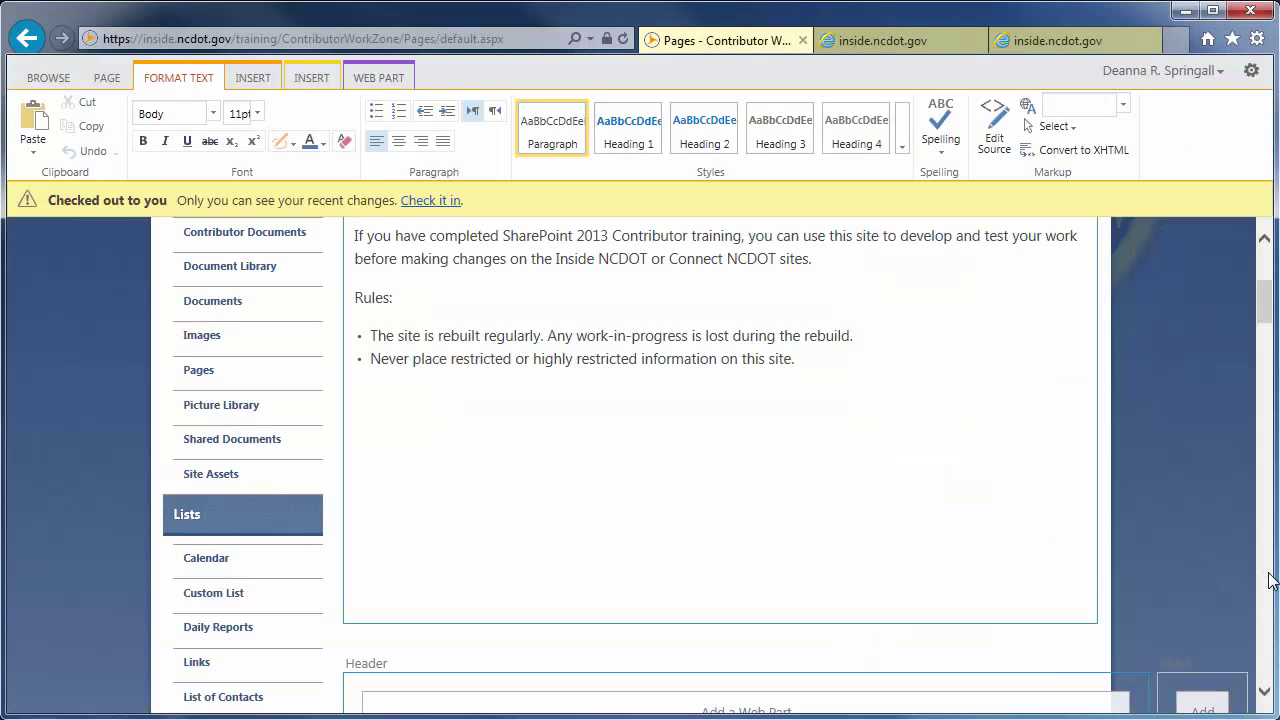
click(1268, 578)
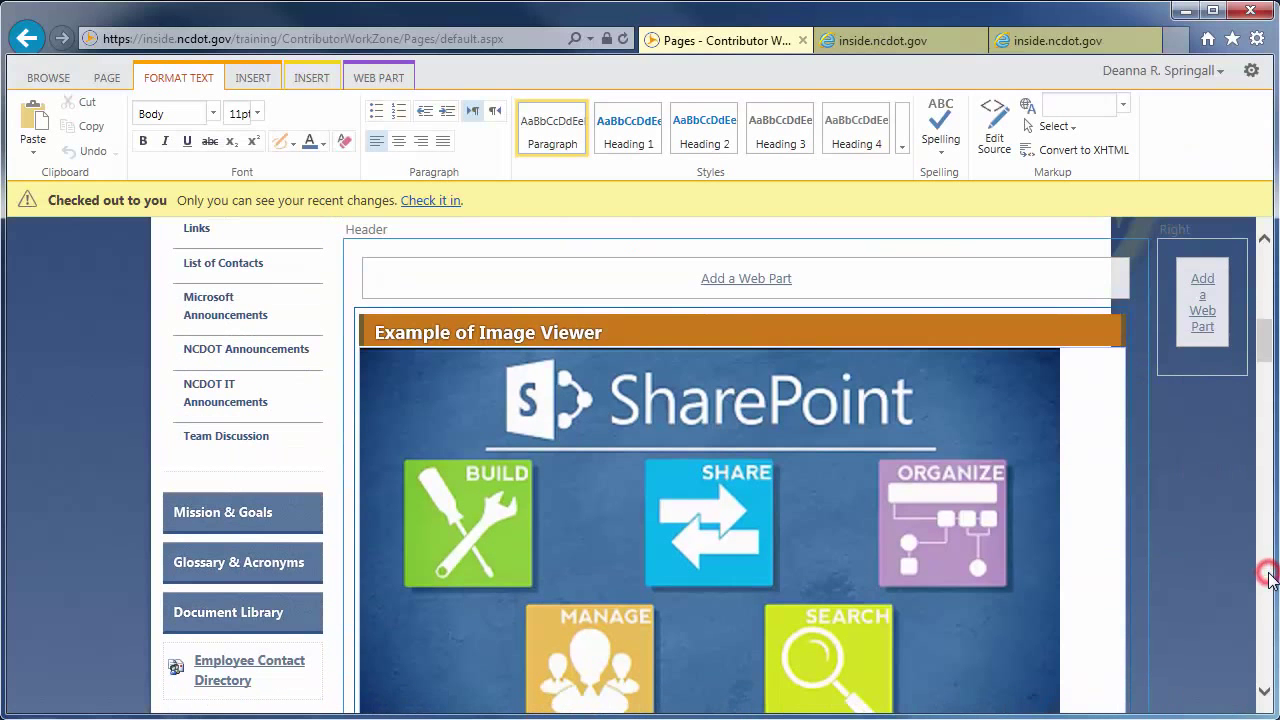
drag(1266, 337, 1265, 345)
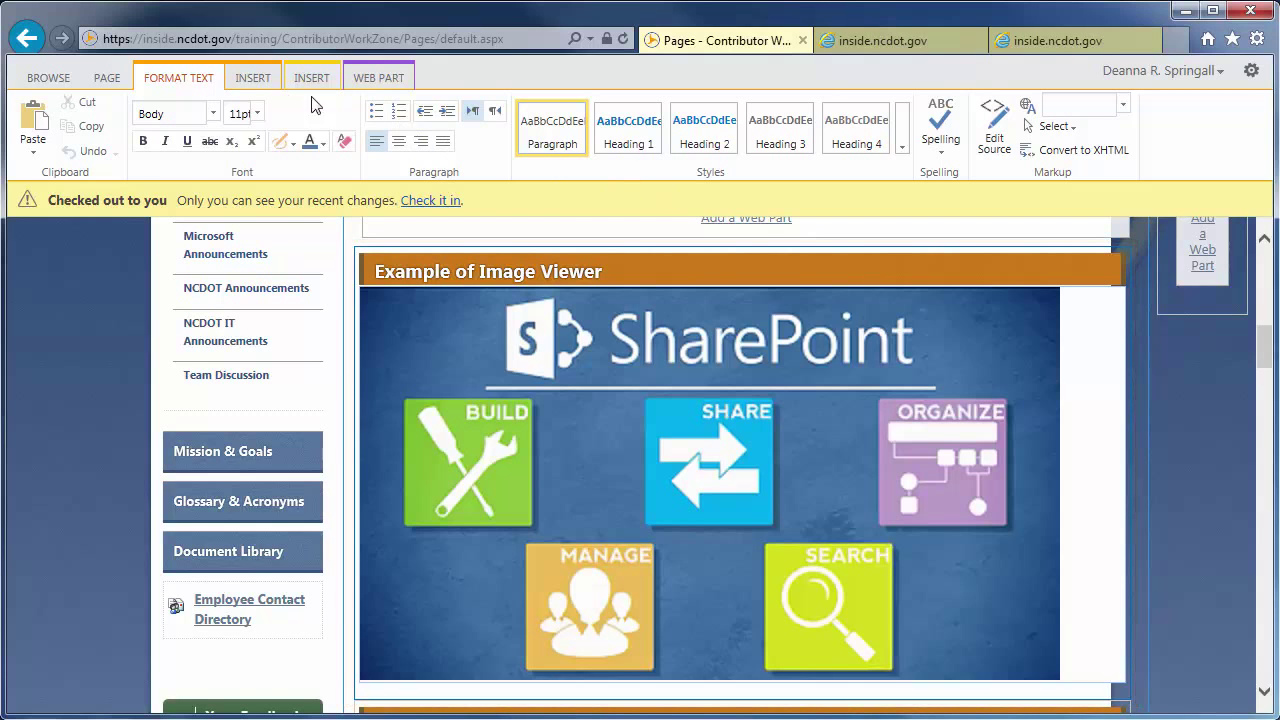
Step: Save the page and check it in with the comment 'Added a SharePoint image'
click(101, 79)
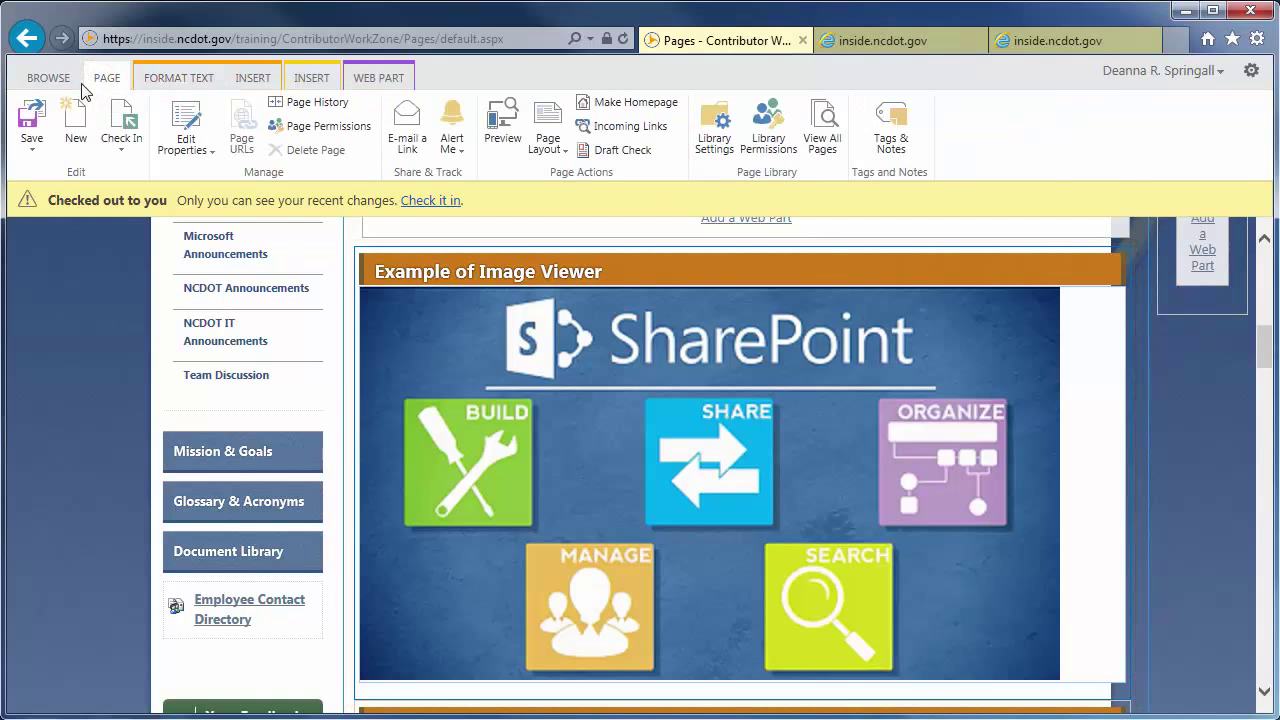
click(33, 118)
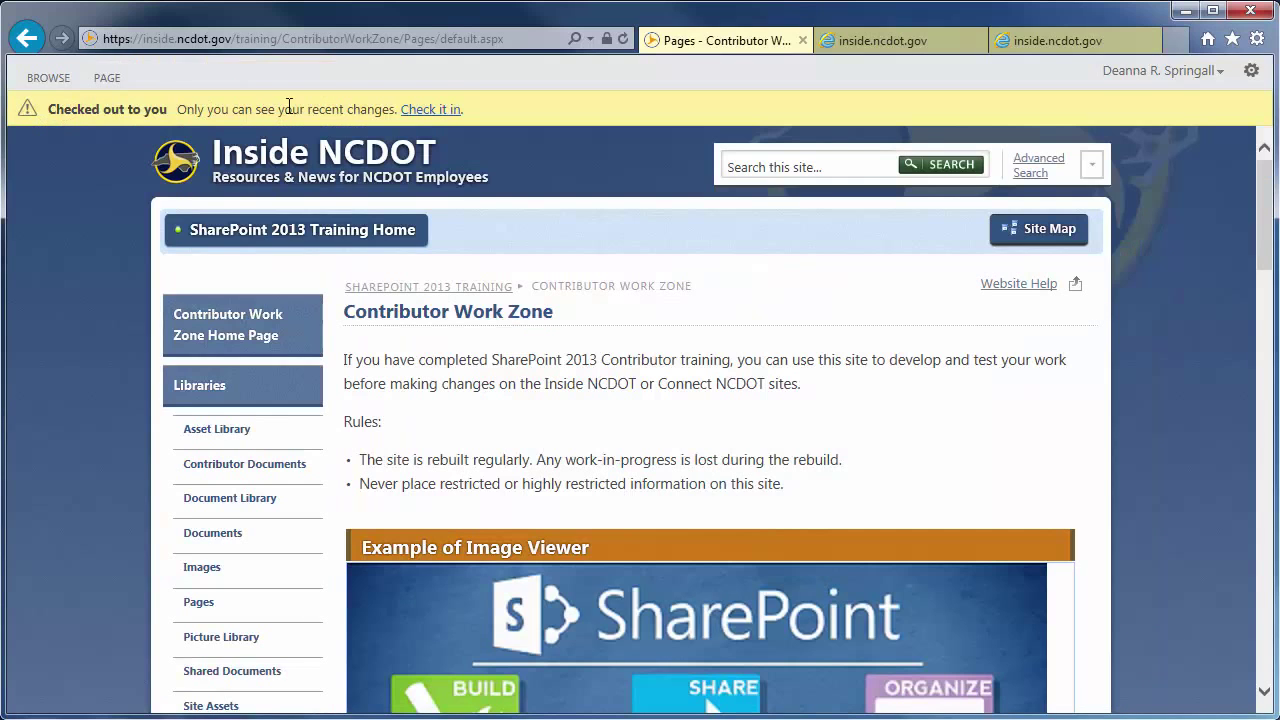
click(436, 111)
text(Added a SharePoint imag)
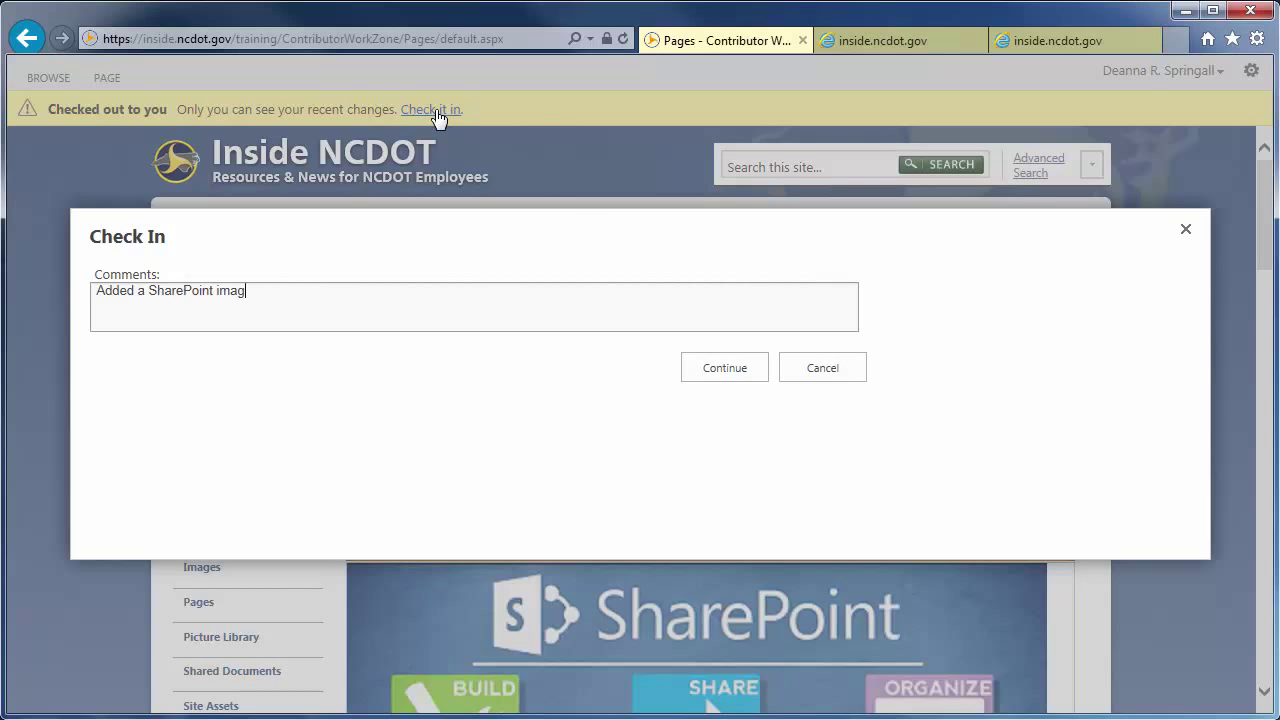
text(e)
click(716, 368)
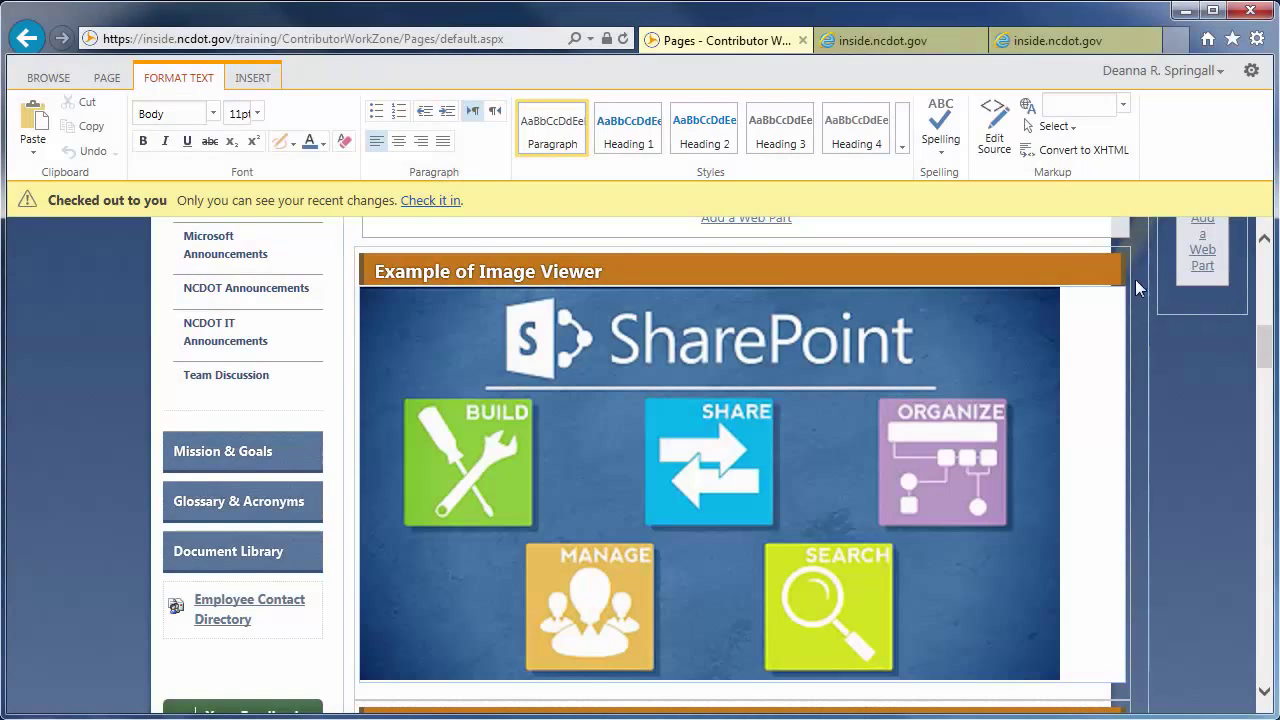
Step: Set the Image Viewer web part's Chrome State to Minimized and apply it
click(1096, 274)
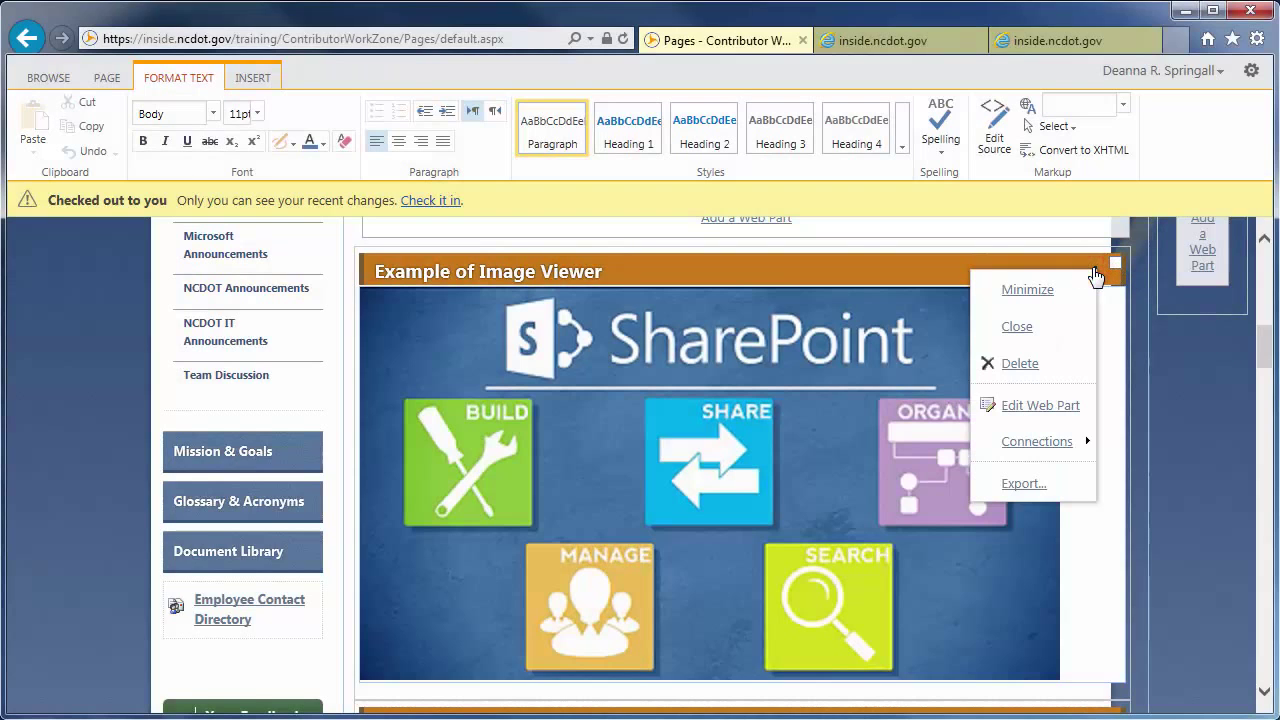
click(1048, 406)
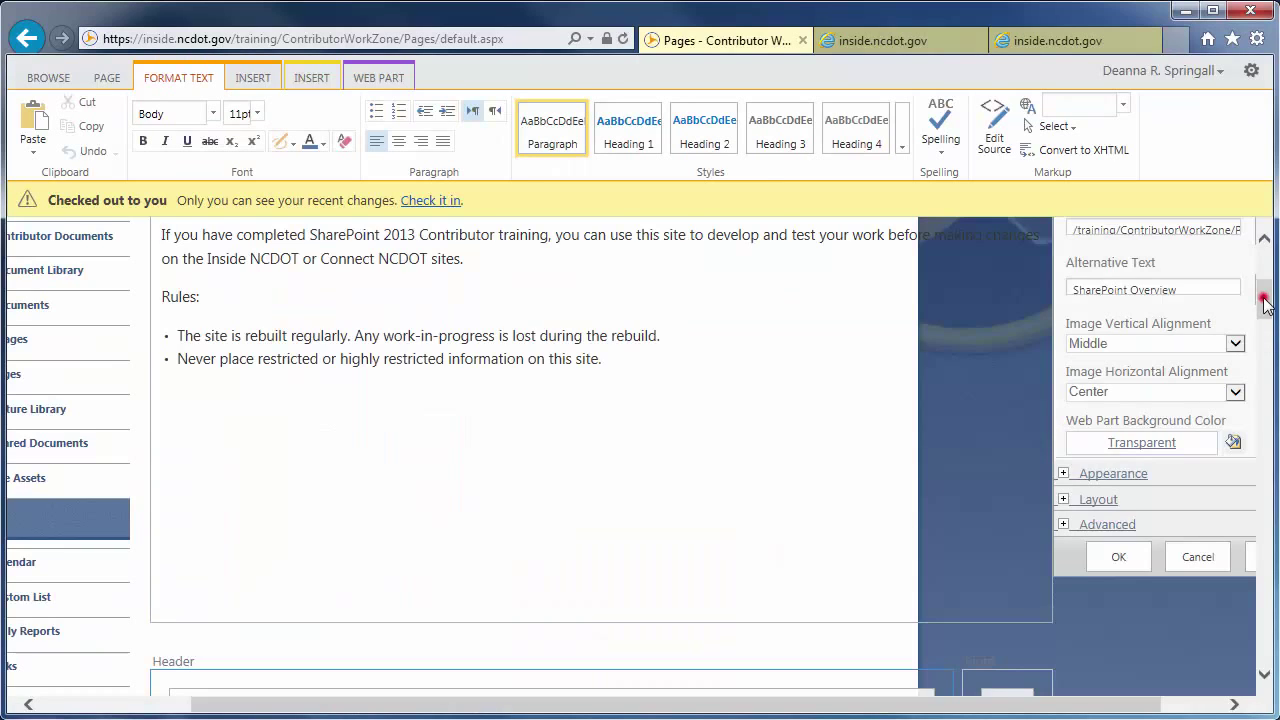
scroll(1265, 312, down, 3)
click(1063, 240)
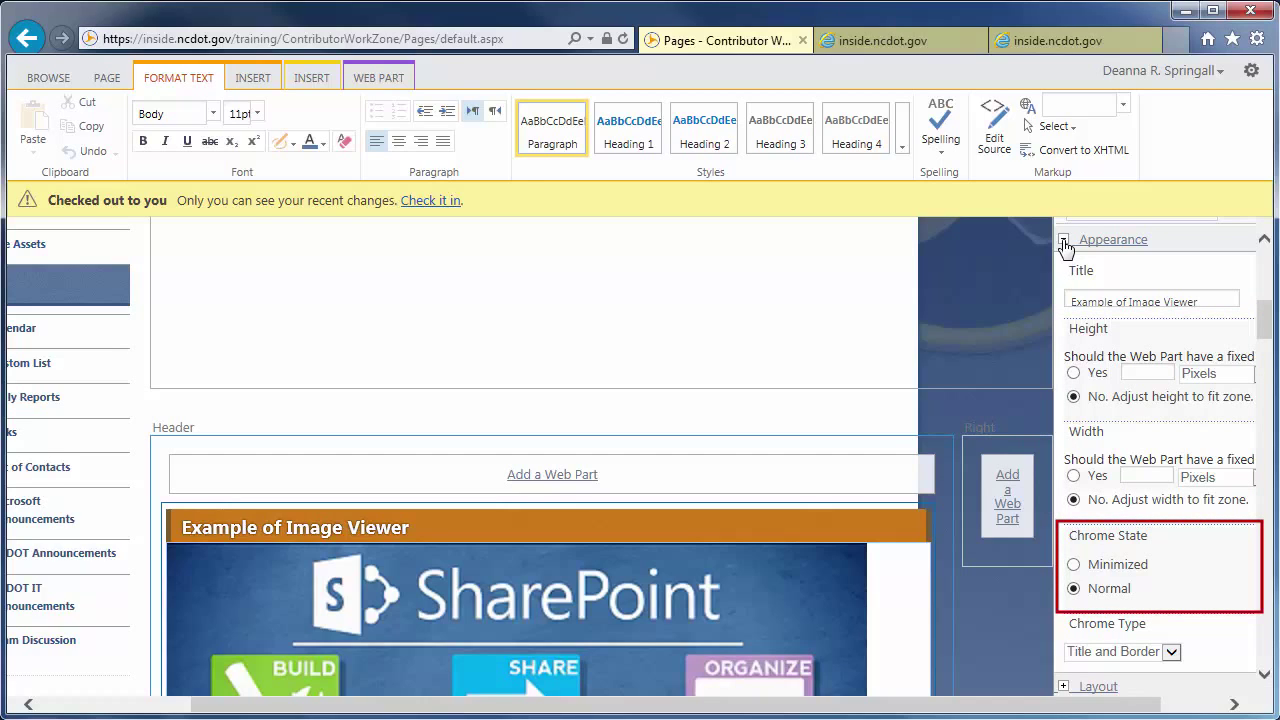
click(1073, 564)
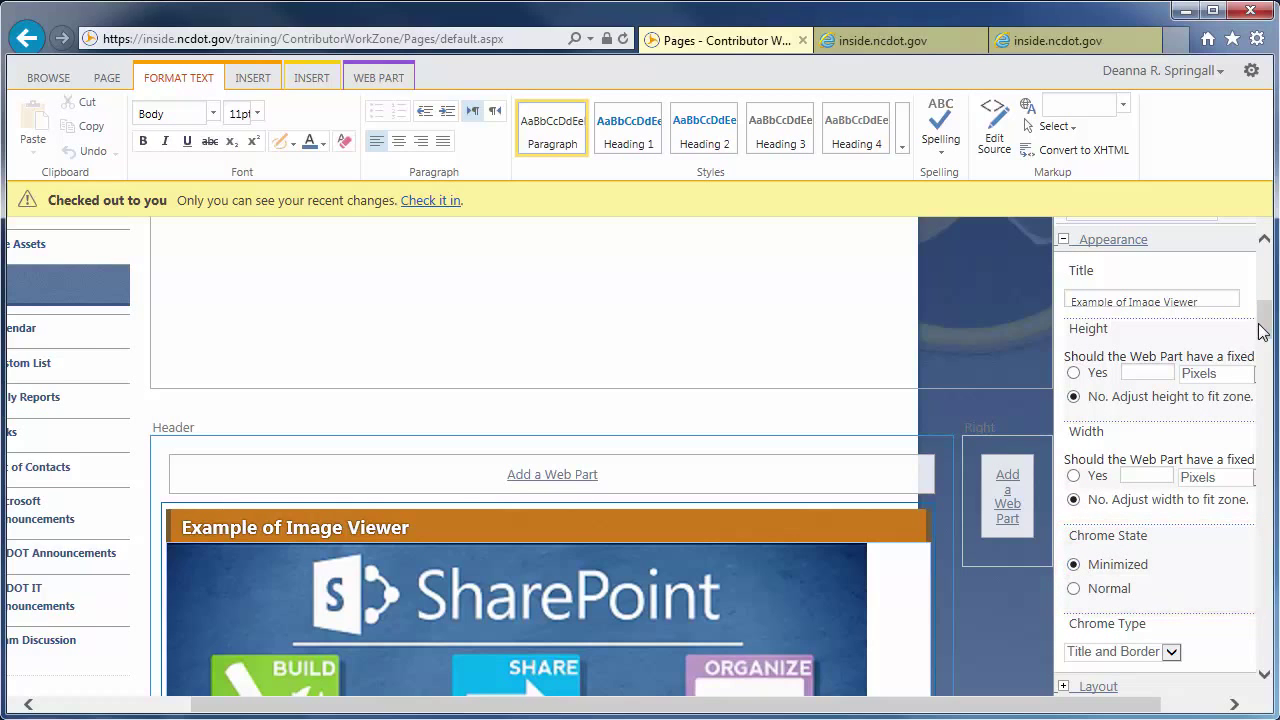
drag(1263, 320, 1264, 352)
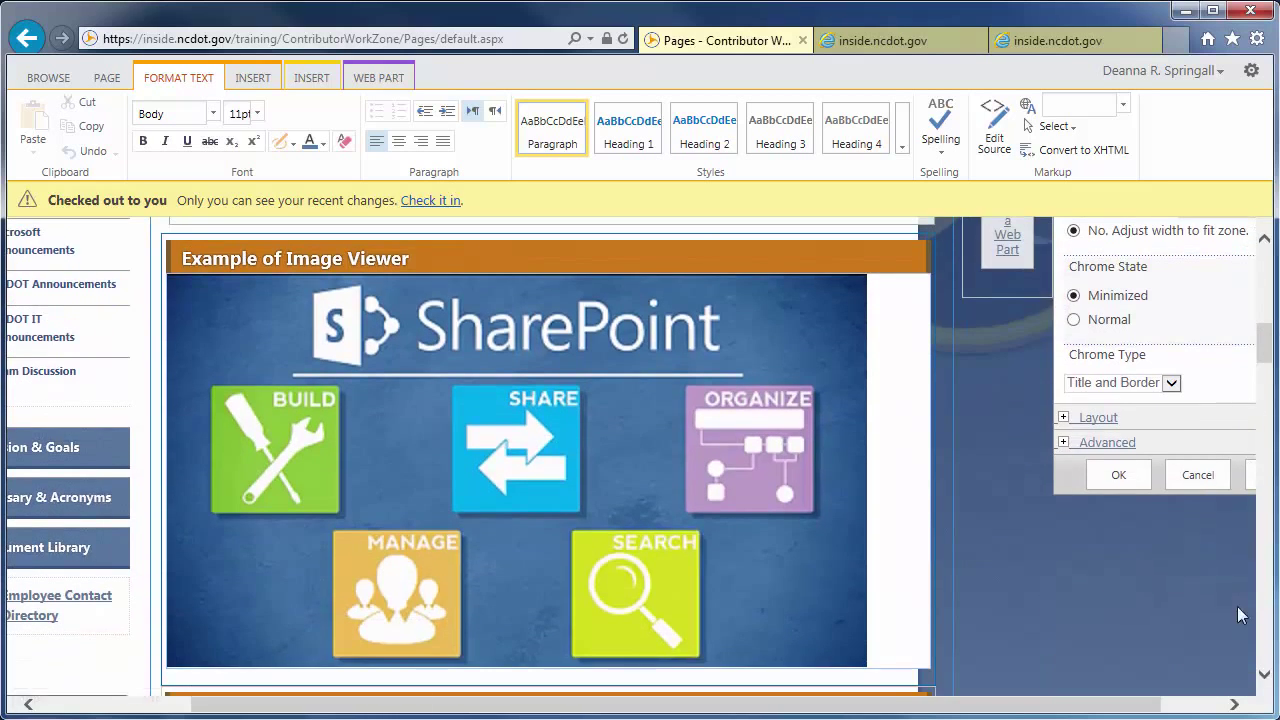
click(1233, 704)
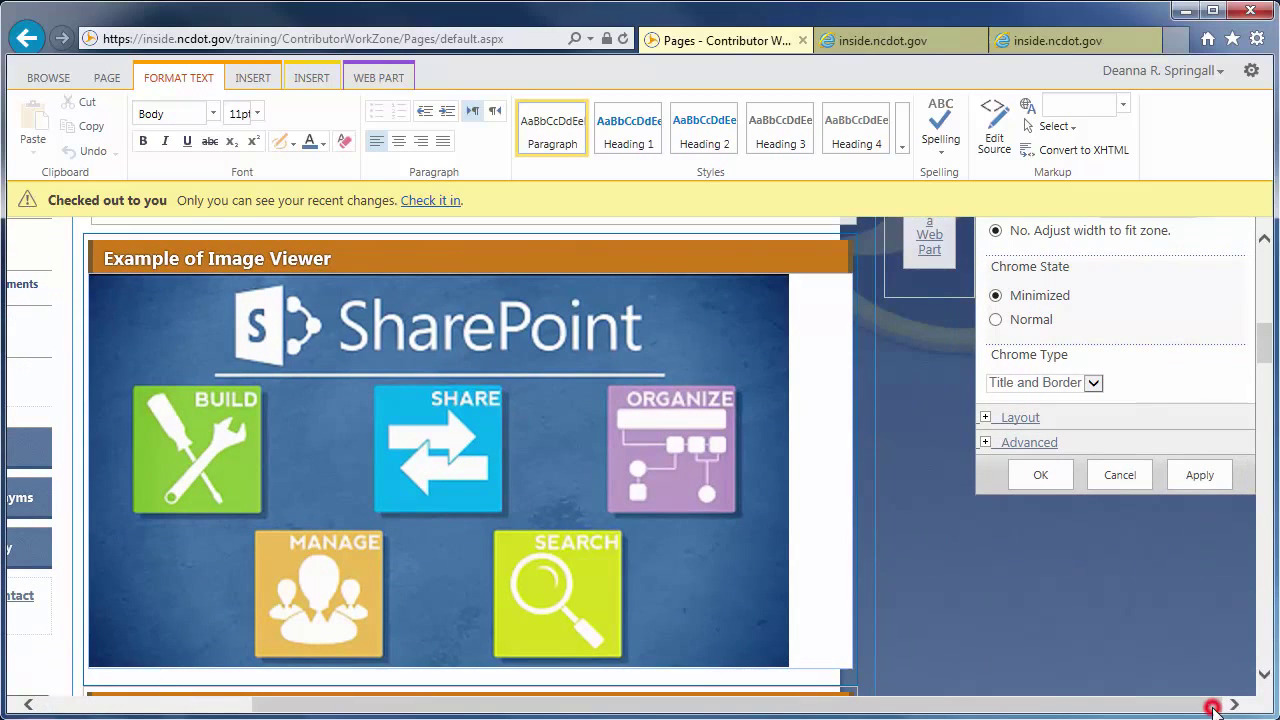
click(1201, 479)
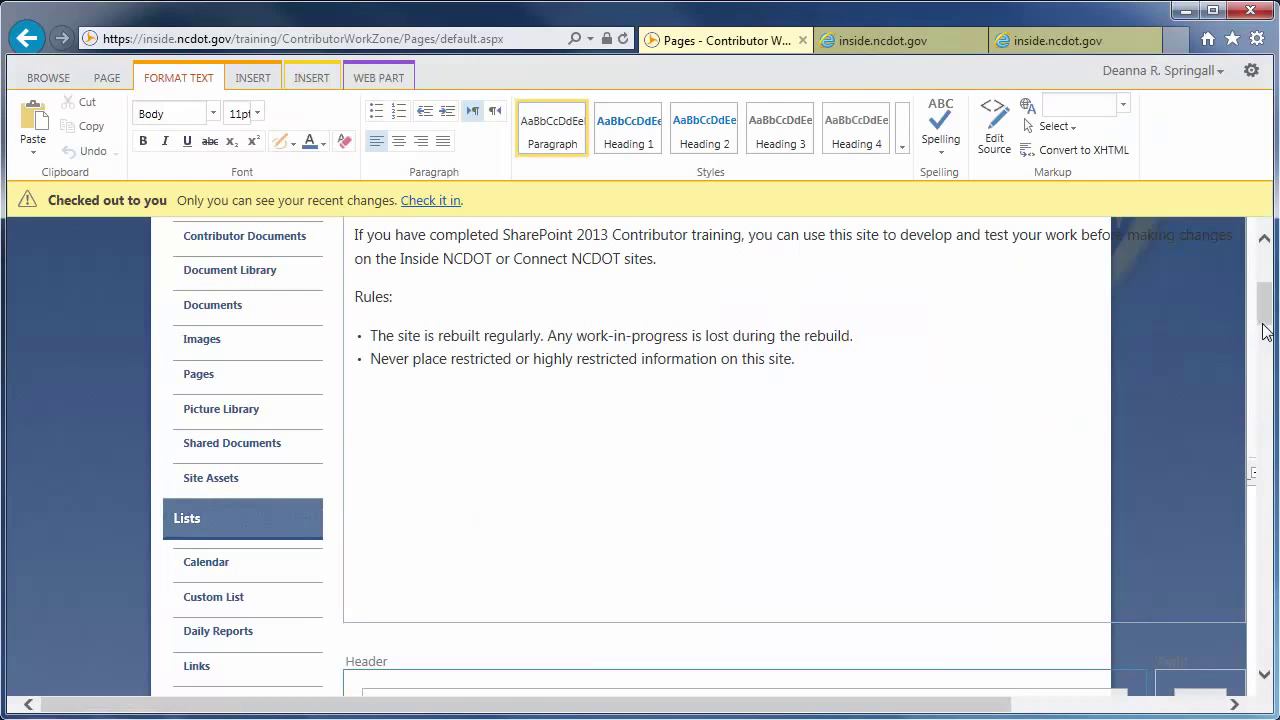
Step: Set the Image Viewer web part's chrome type to Border Only and apply it
drag(1270, 312, 1270, 337)
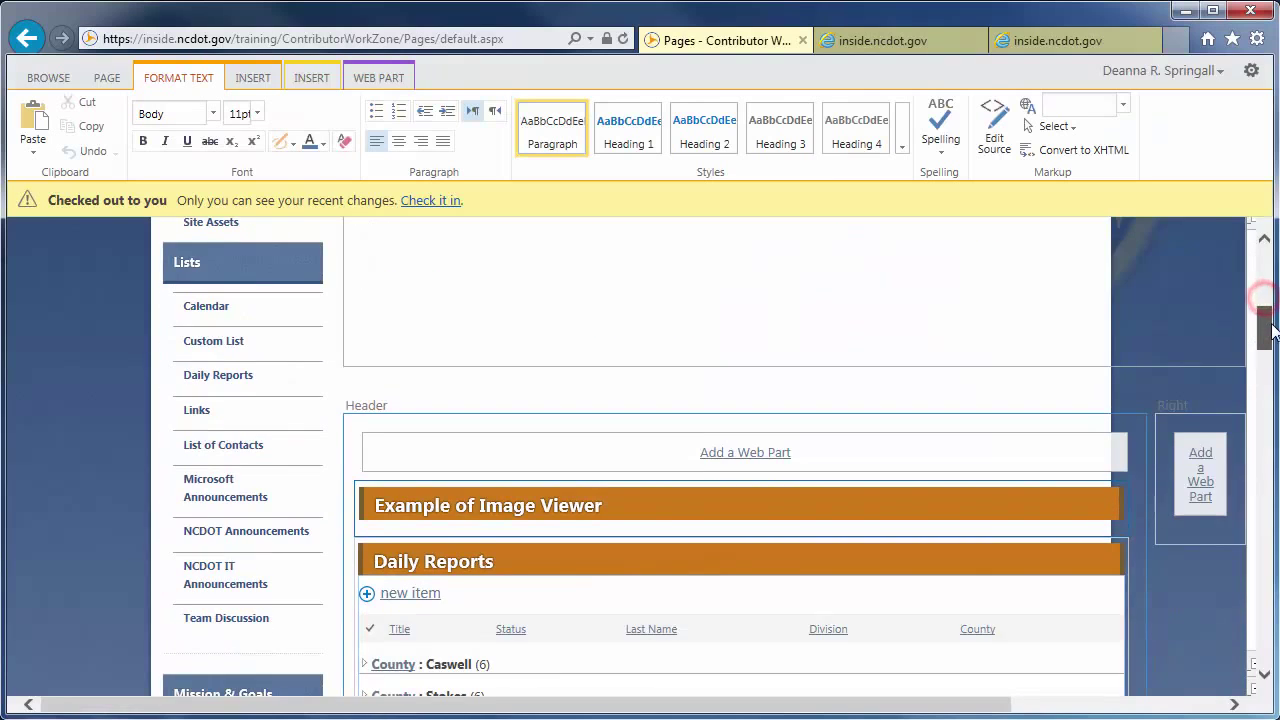
click(1213, 704)
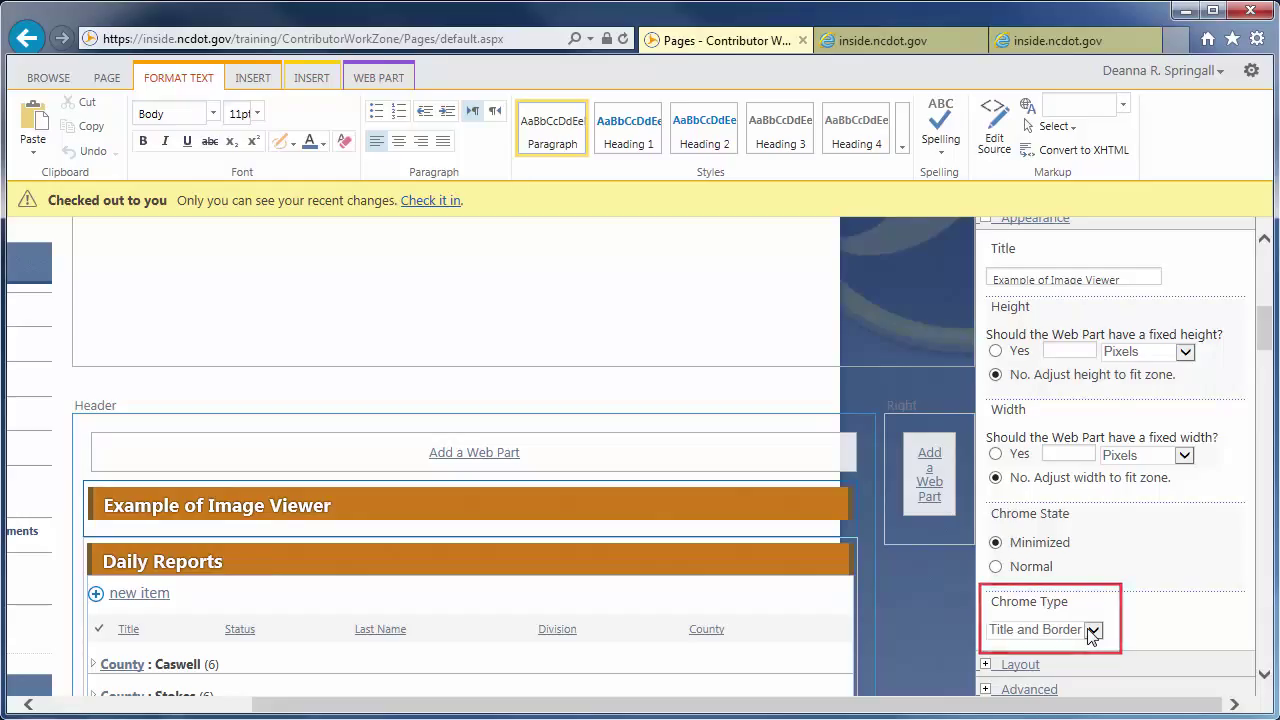
click(1092, 631)
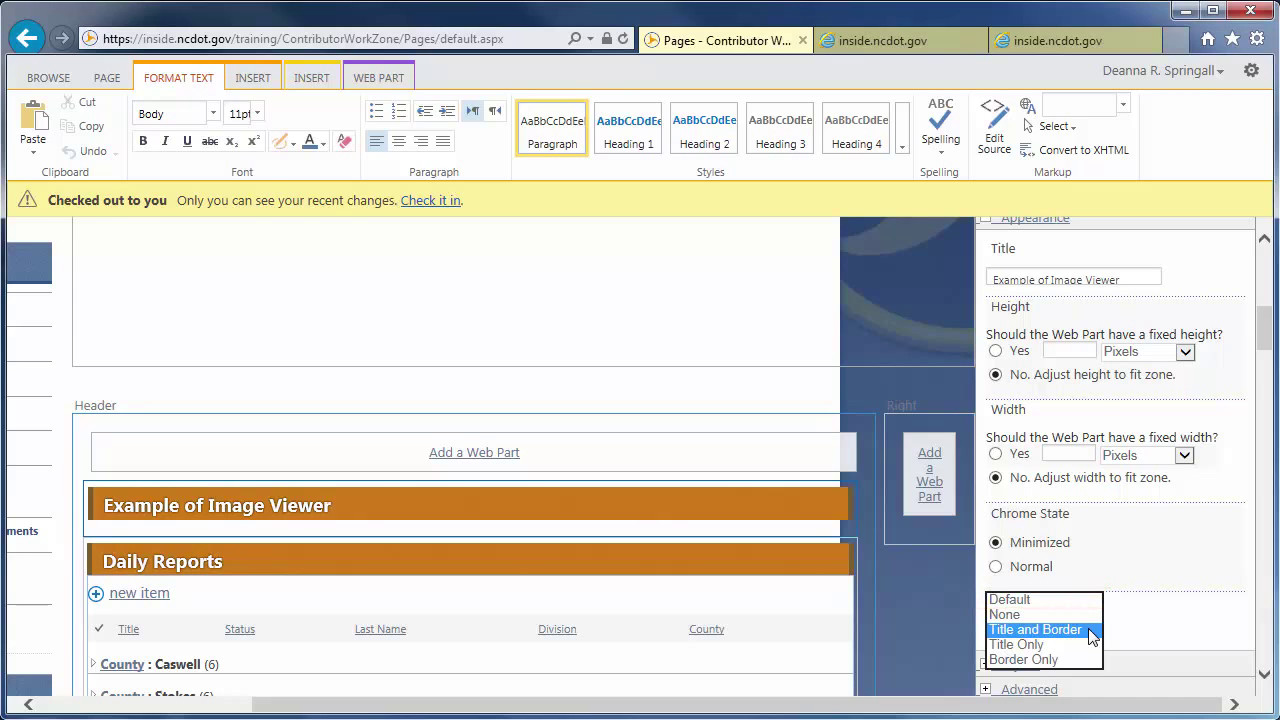
click(1083, 658)
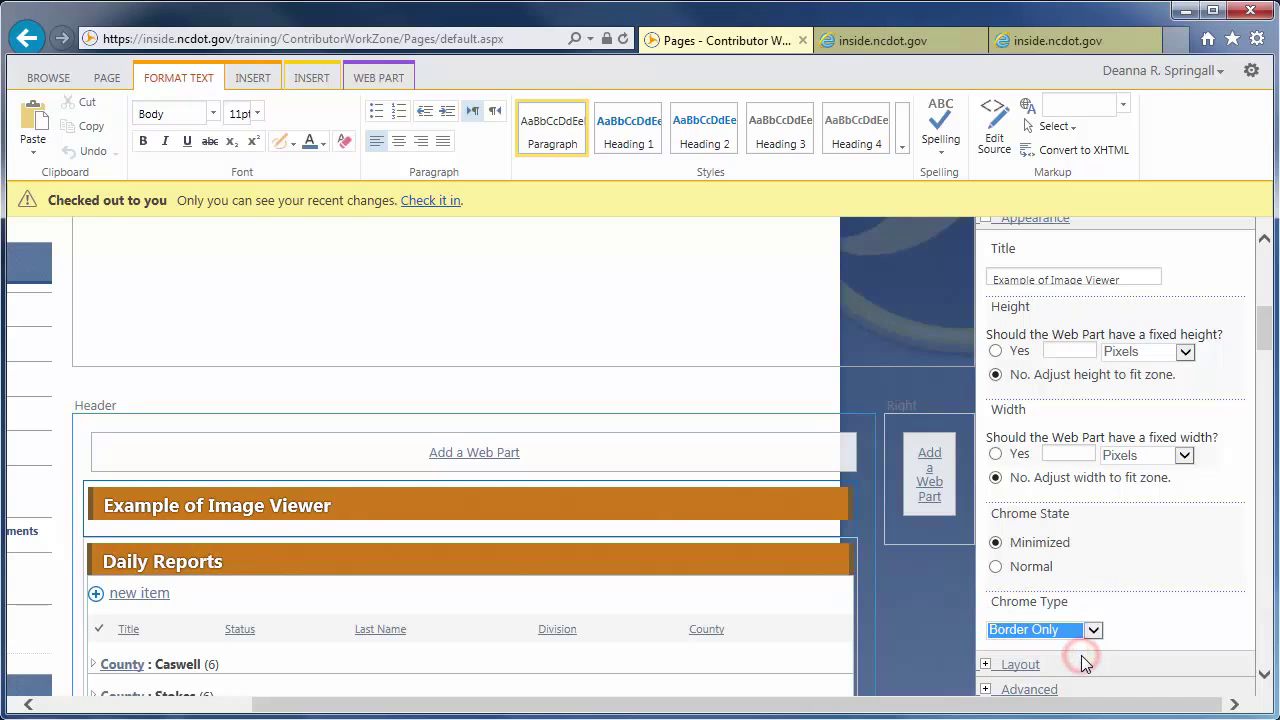
click(1262, 610)
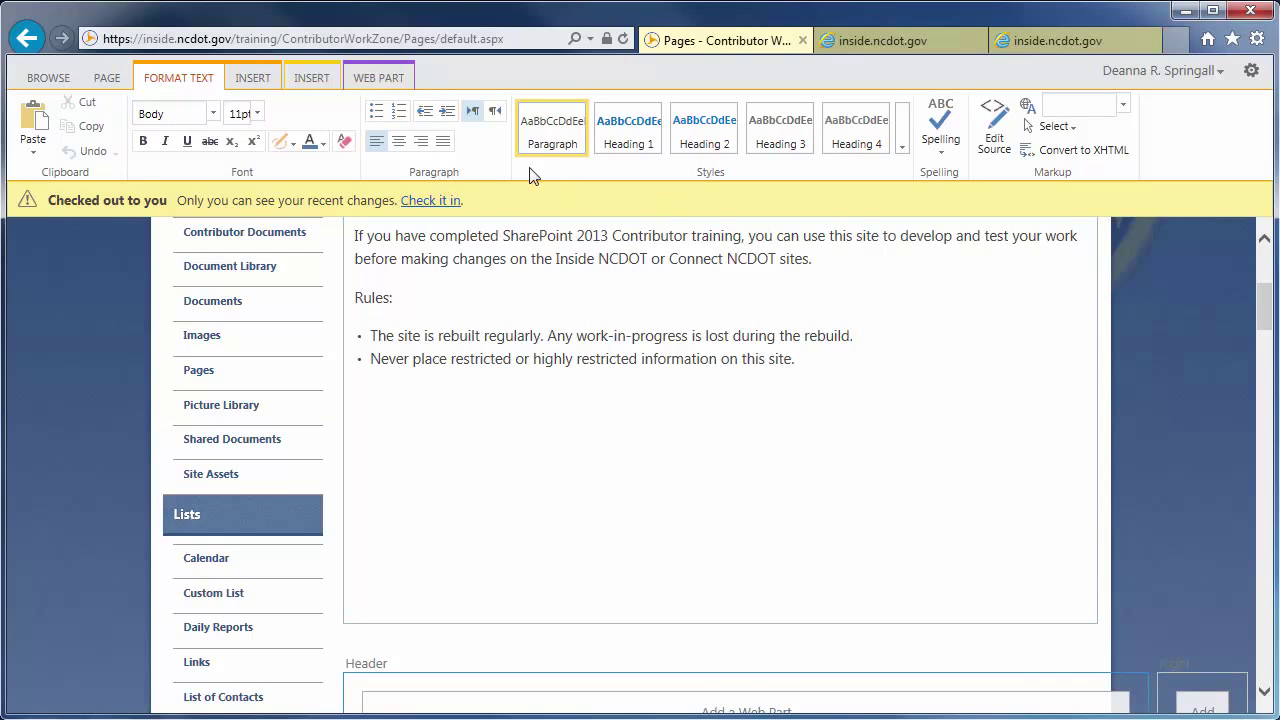
Step: Save the page from the PAGE tab, then put it back into edit mode
click(106, 77)
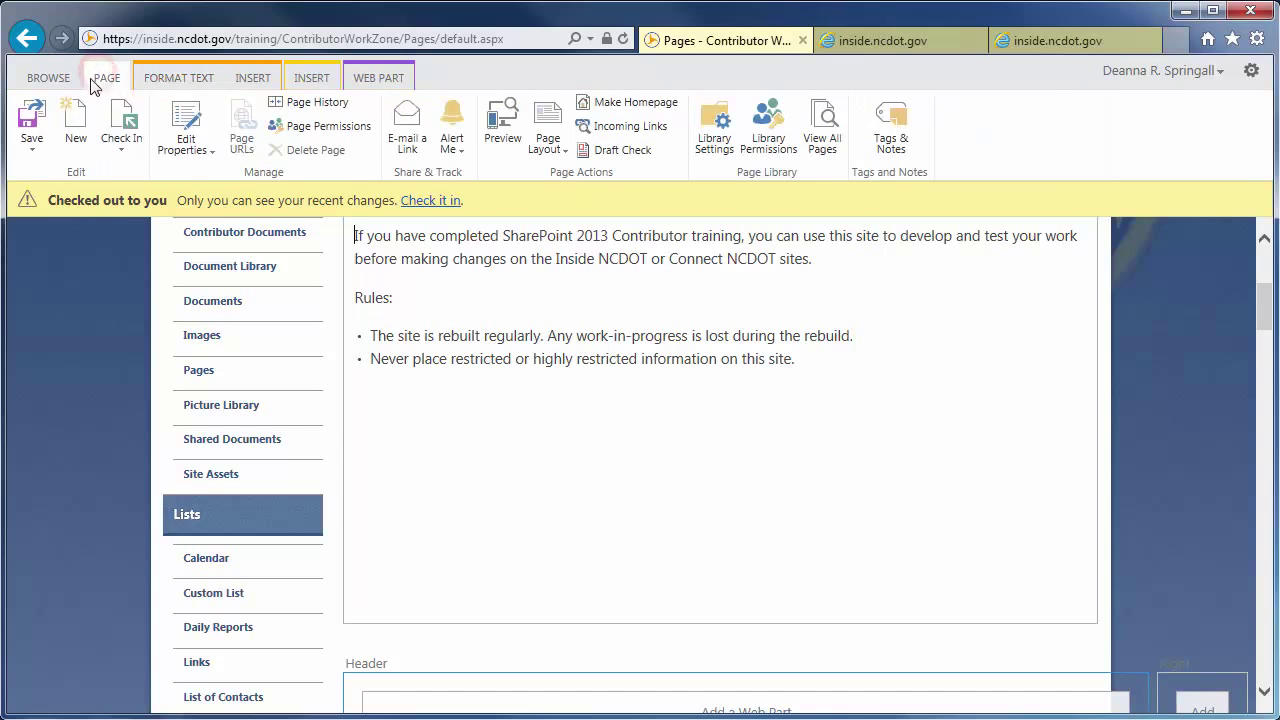
click(31, 120)
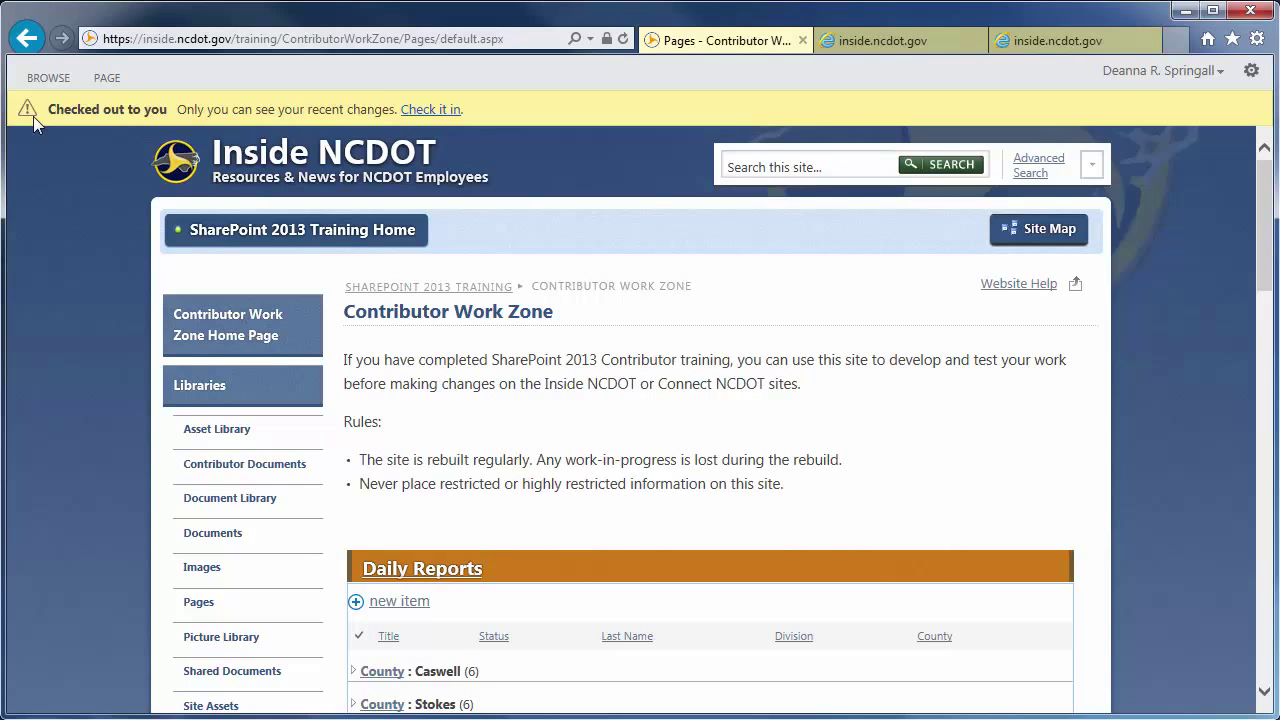
click(107, 78)
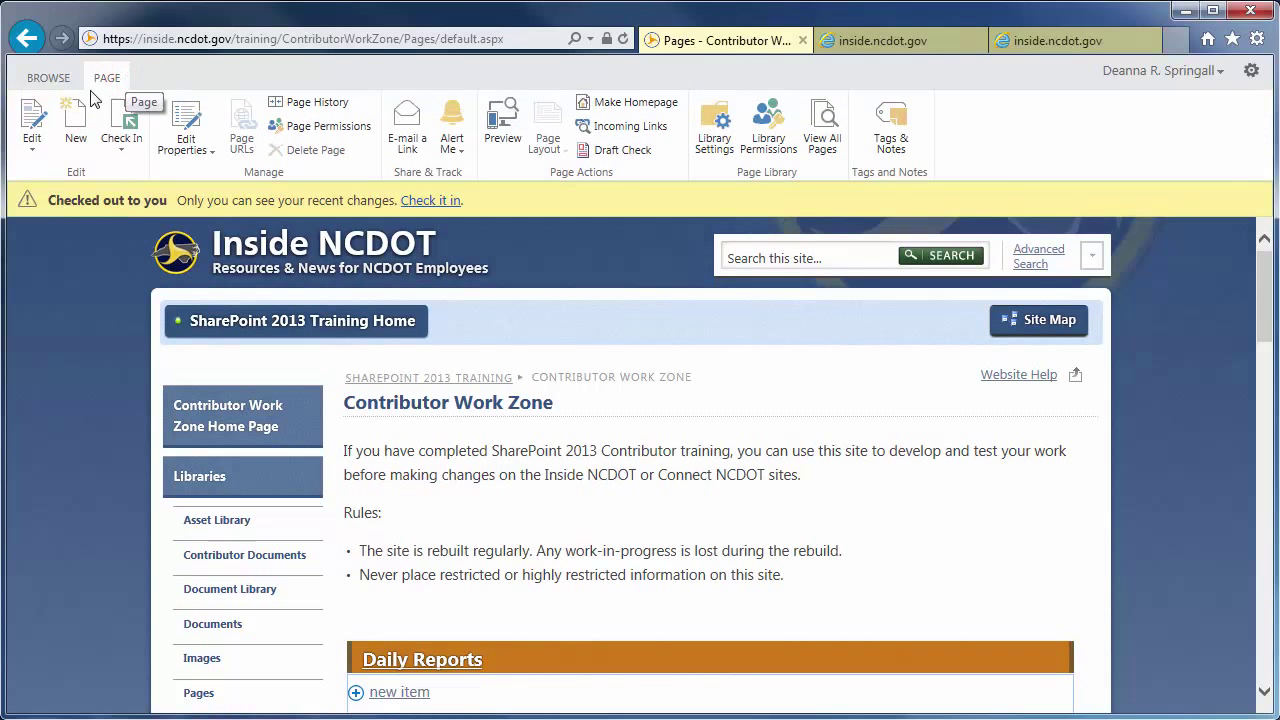
click(40, 120)
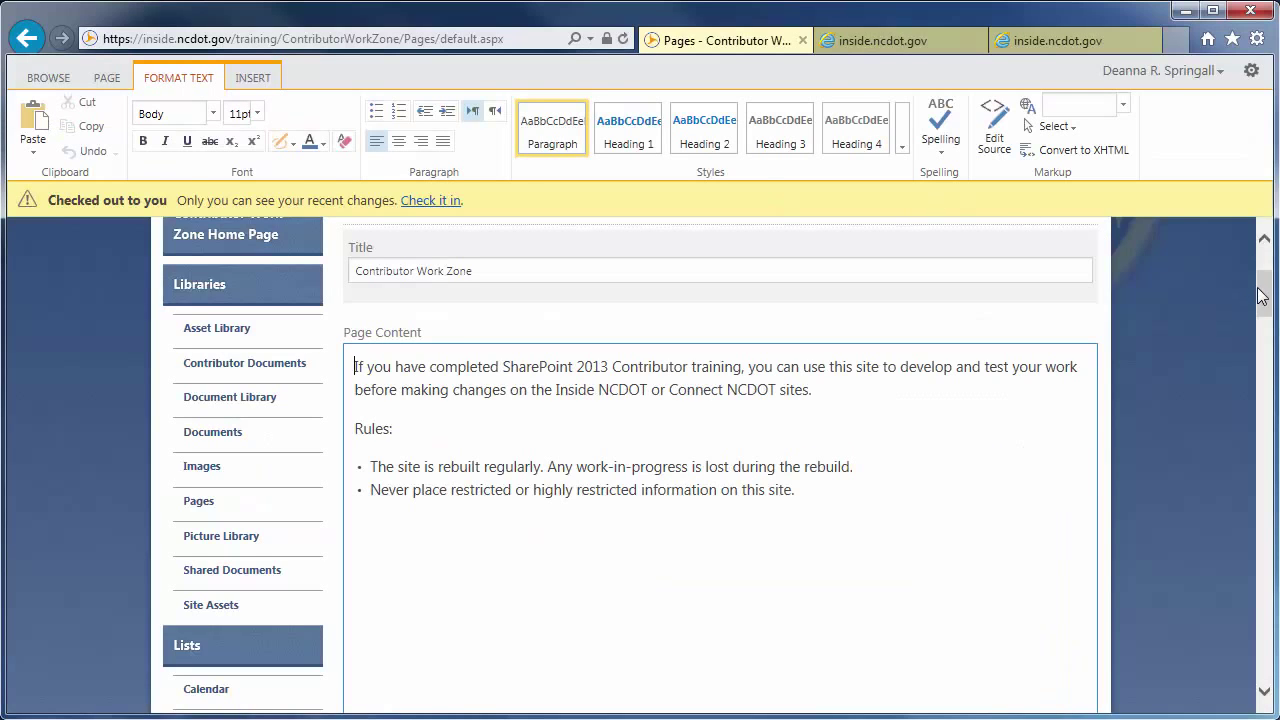
Step: Edit the Image Viewer web part: chrome state Normal, chrome type Title and Border
drag(1261, 296, 1097, 348)
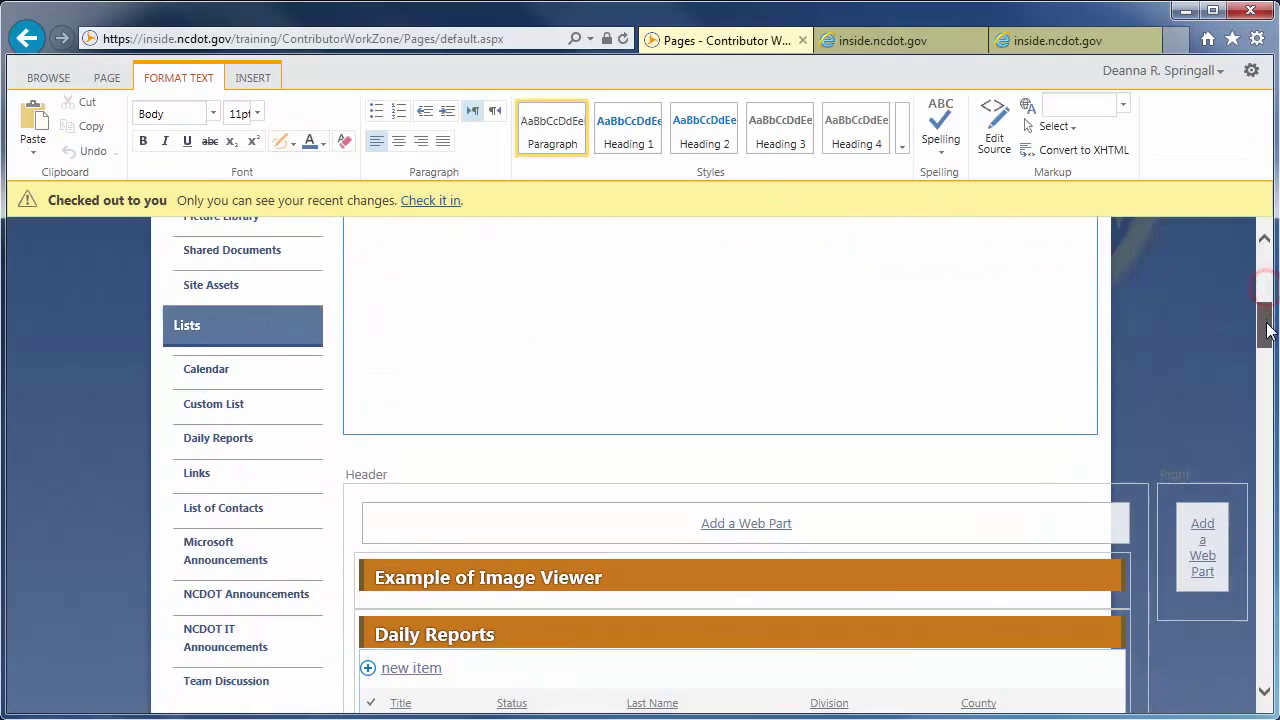
click(1097, 345)
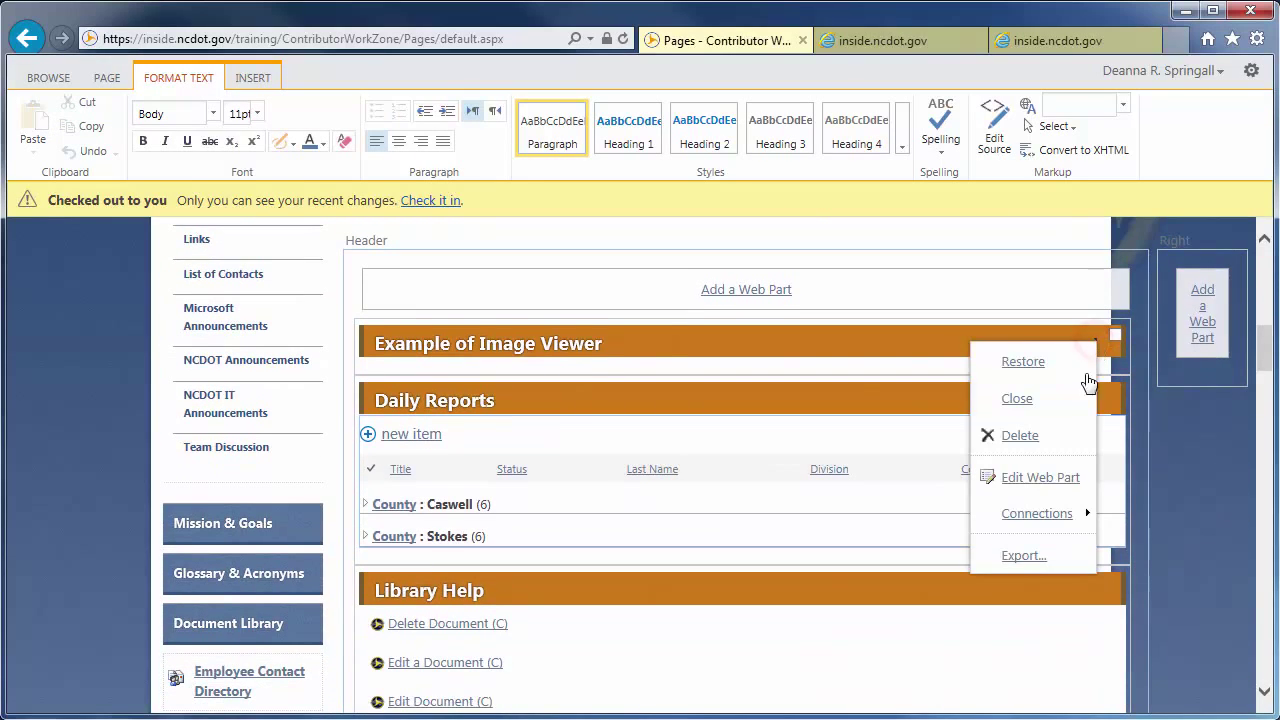
click(1055, 484)
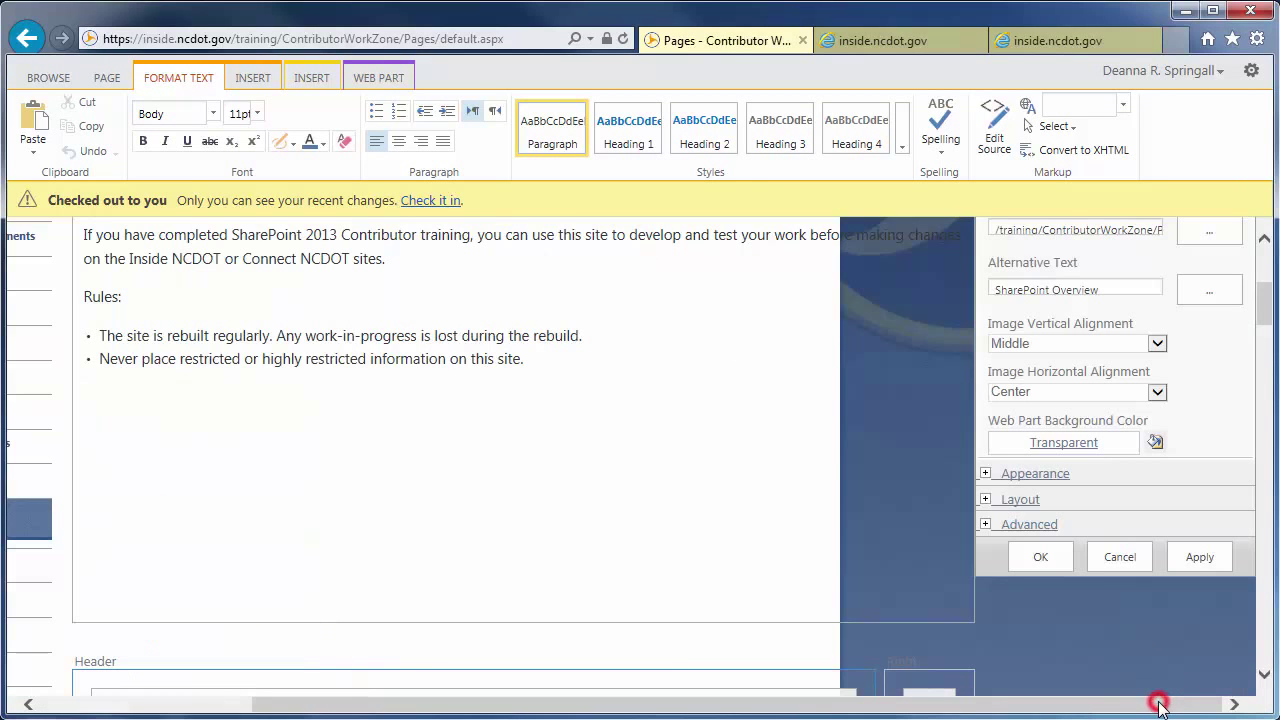
click(985, 473)
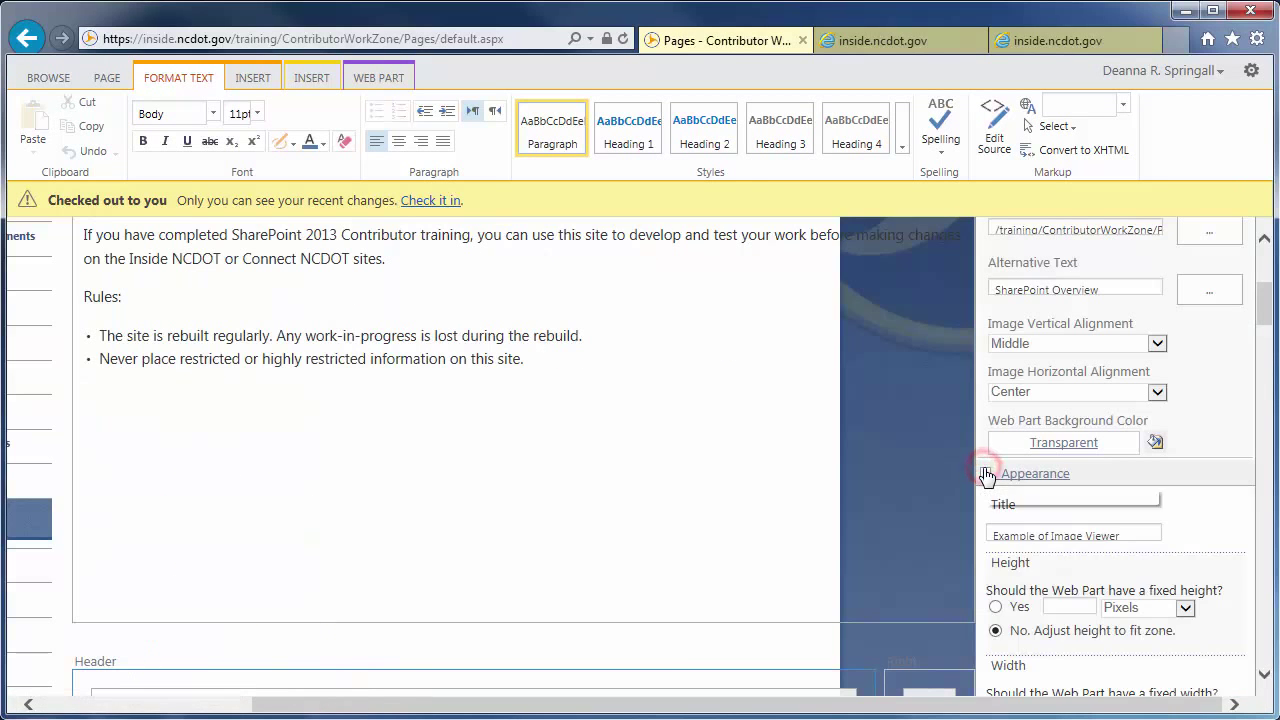
drag(1263, 294, 1265, 345)
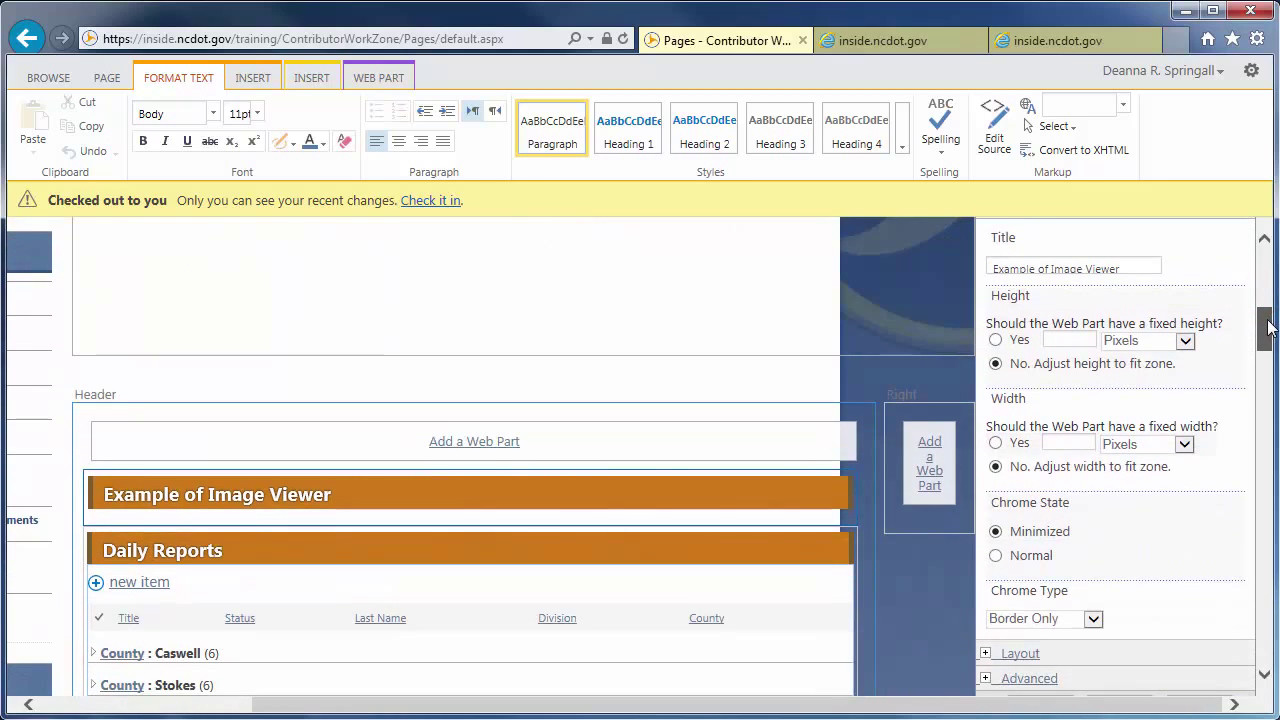
click(995, 555)
click(1091, 618)
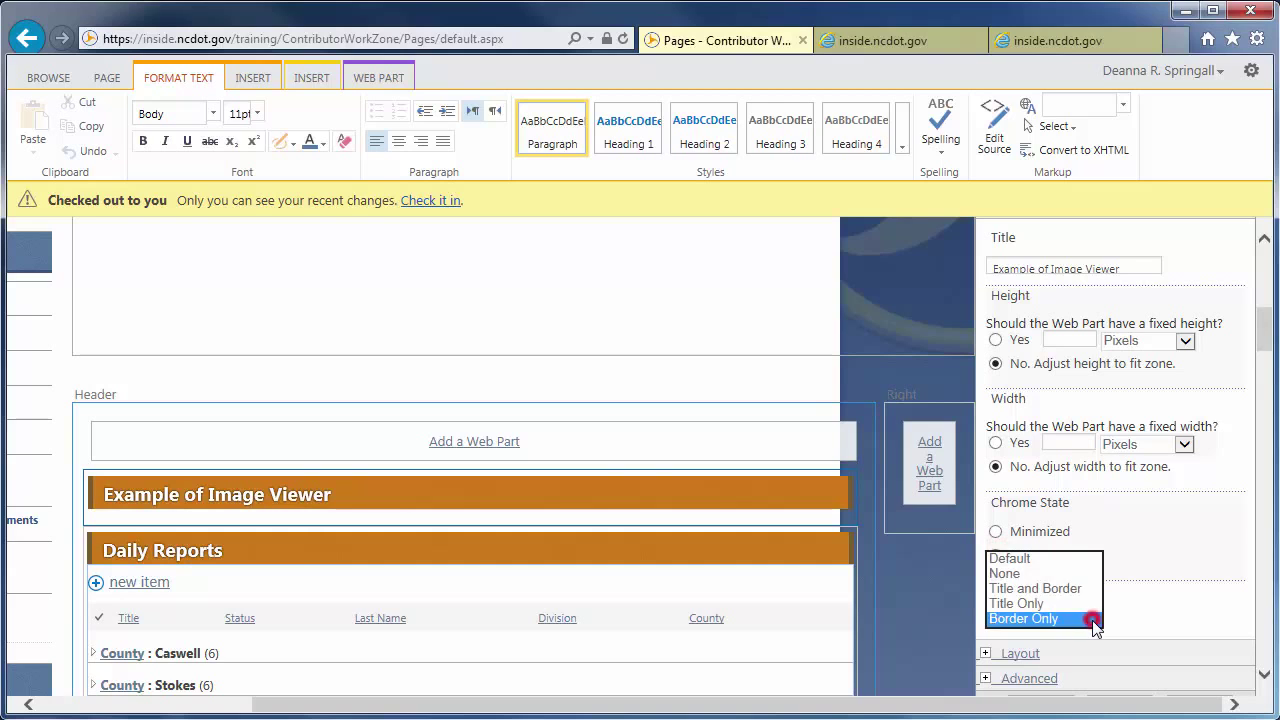
click(1077, 590)
key(Up)
key(Up)
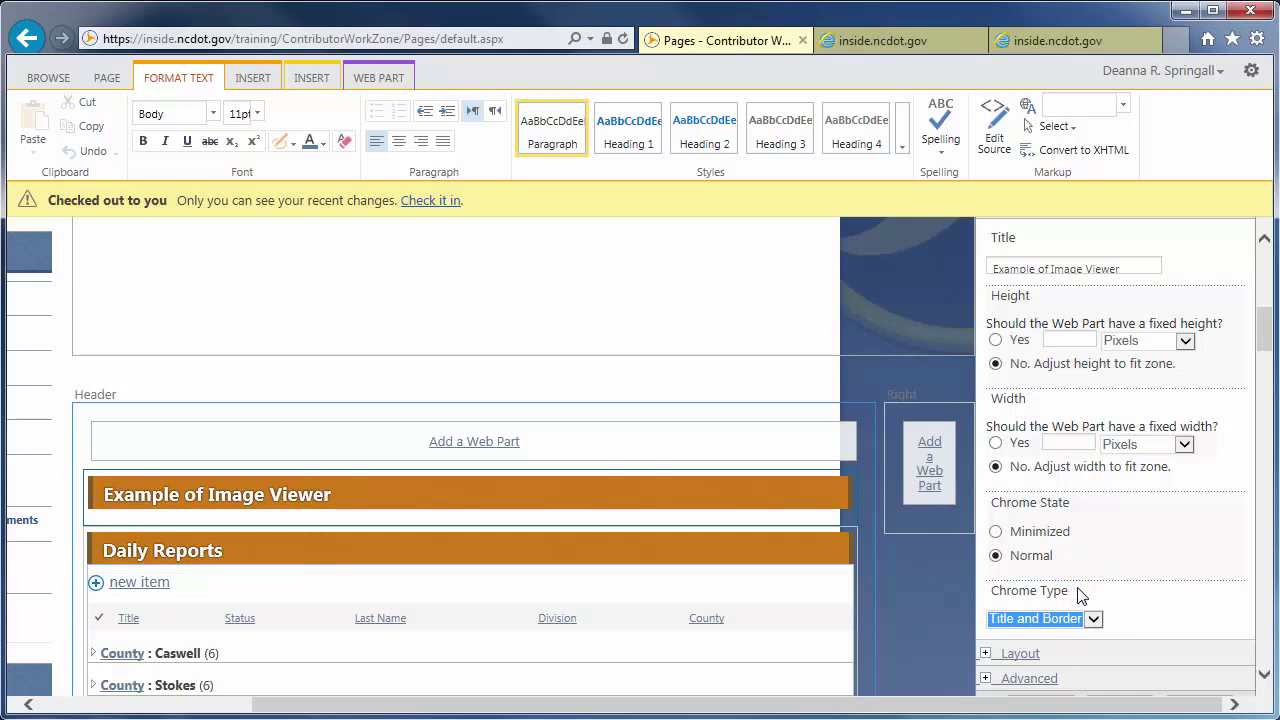
scroll(1265, 613, down, 4)
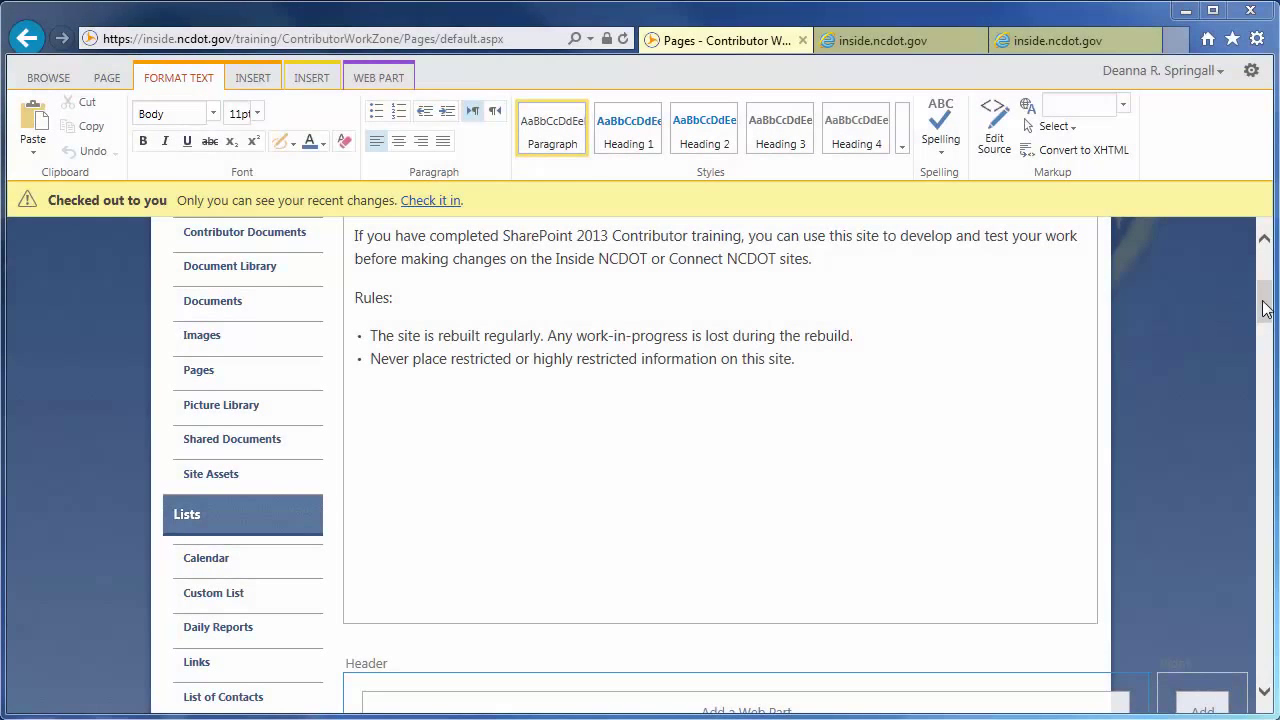
Step: Drag the Daily Reports web part above Example of Image Viewer in the Header zone
drag(1265, 308, 1265, 368)
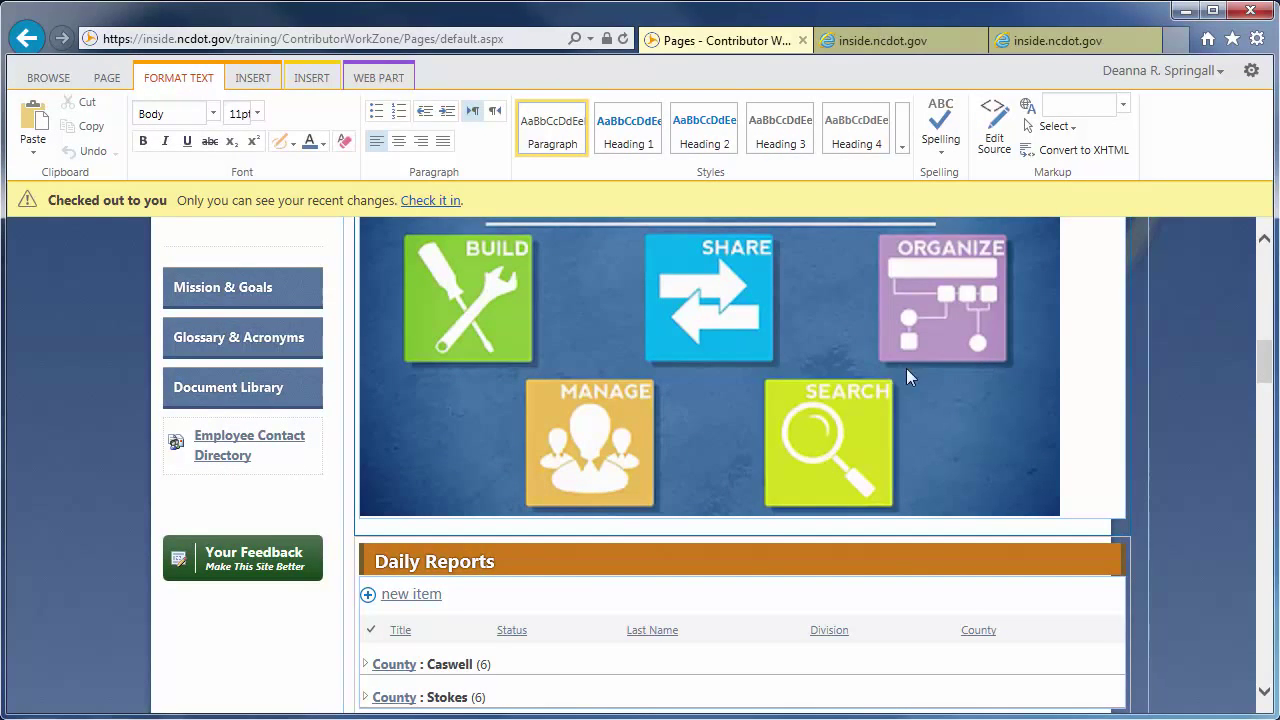
mouse_move(743, 562)
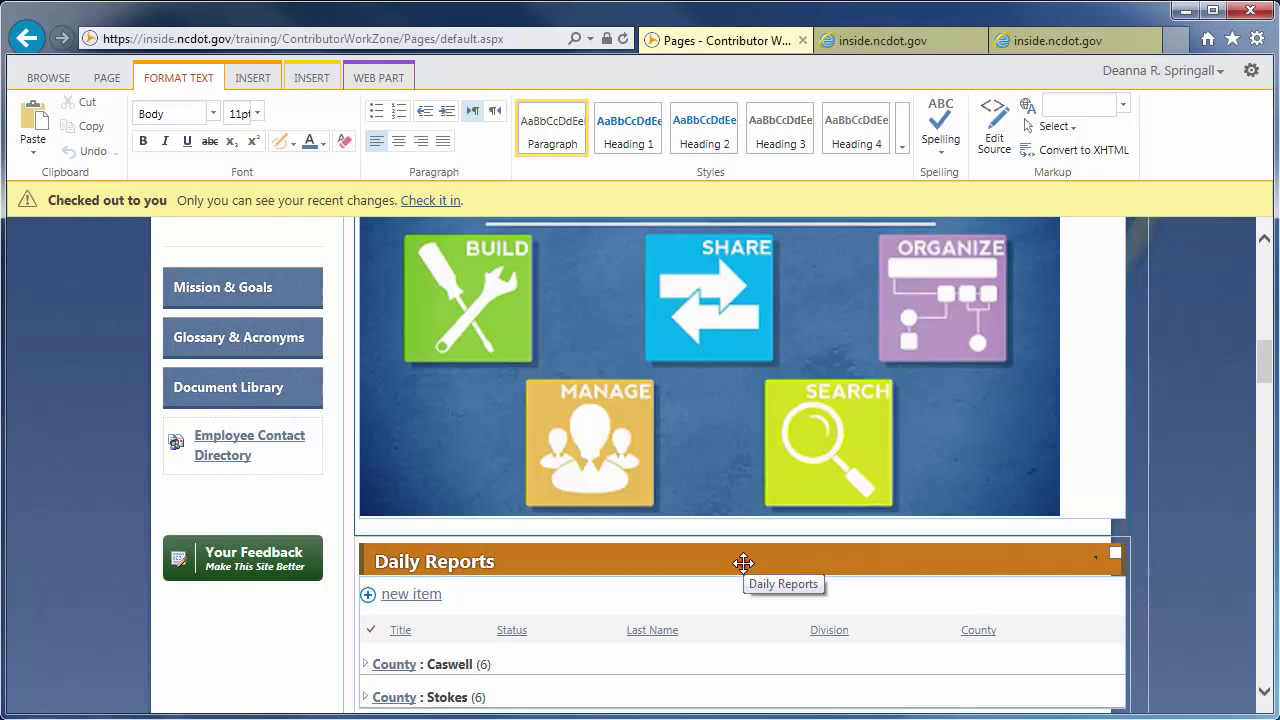
drag(743, 563, 735, 232)
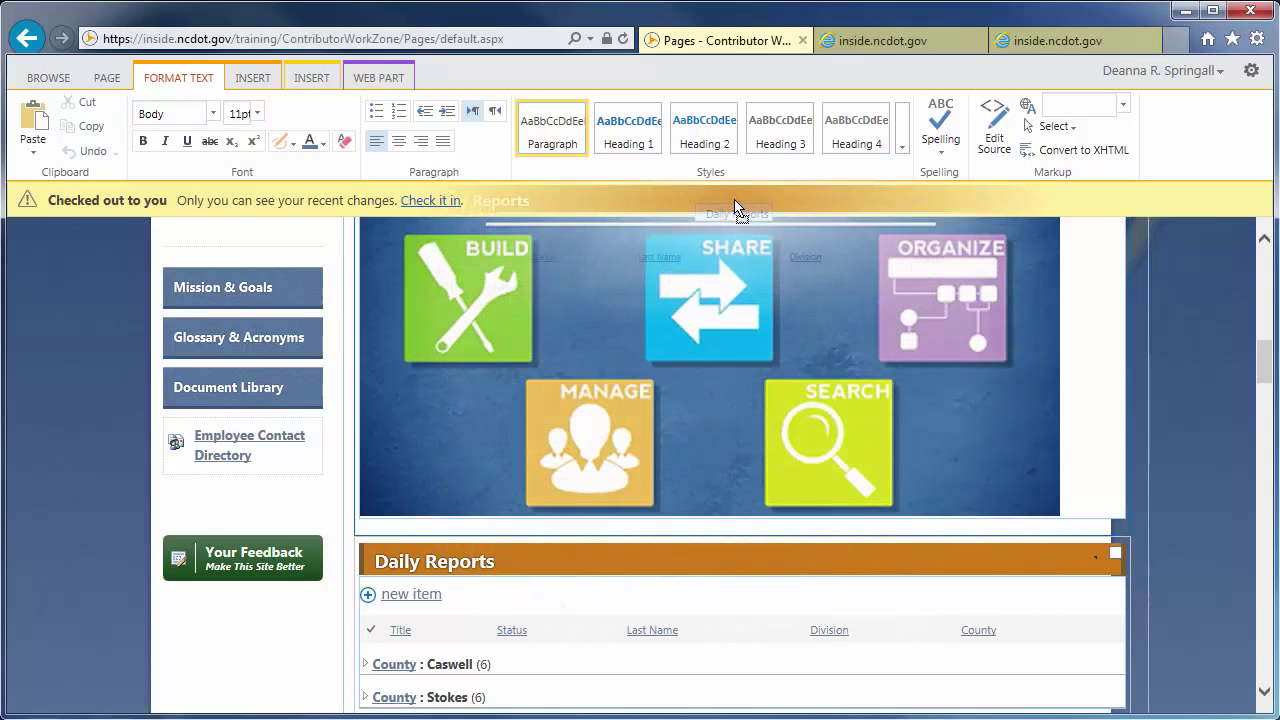
drag(732, 225, 734, 190)
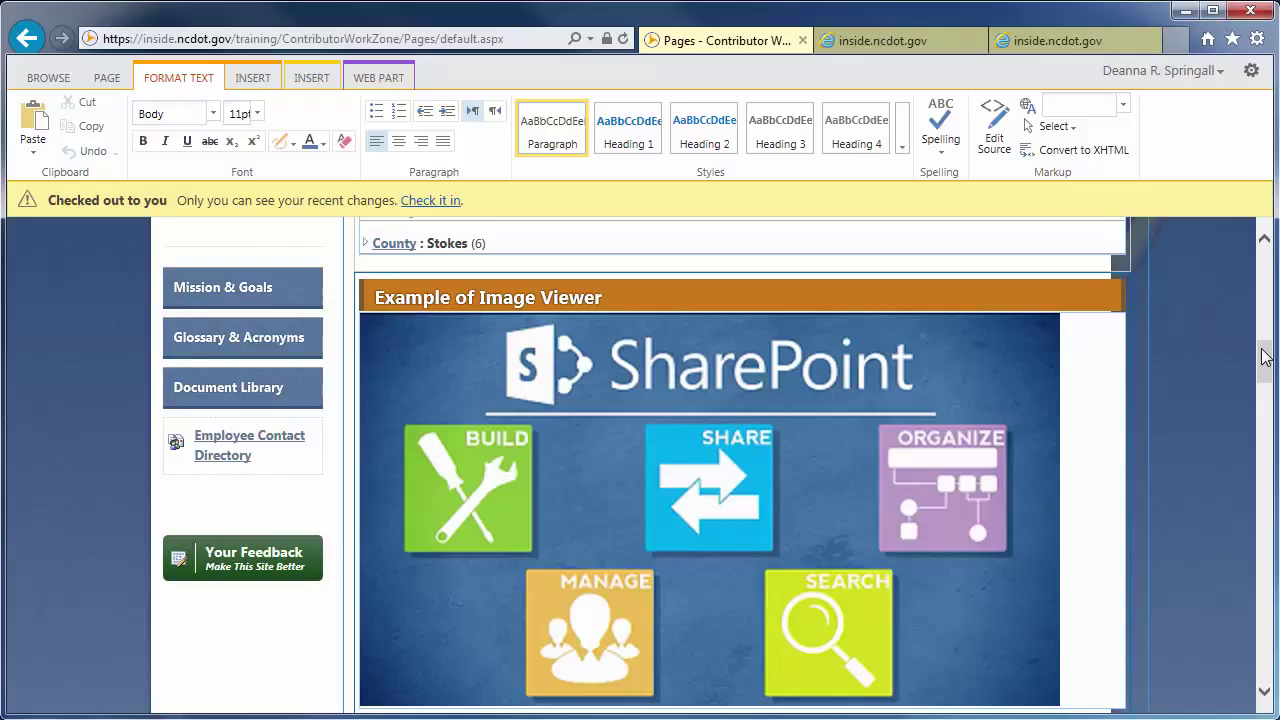
Step: Set the Example of Image Viewer web part's layout zone to Top Left and confirm
click(1094, 296)
click(1013, 430)
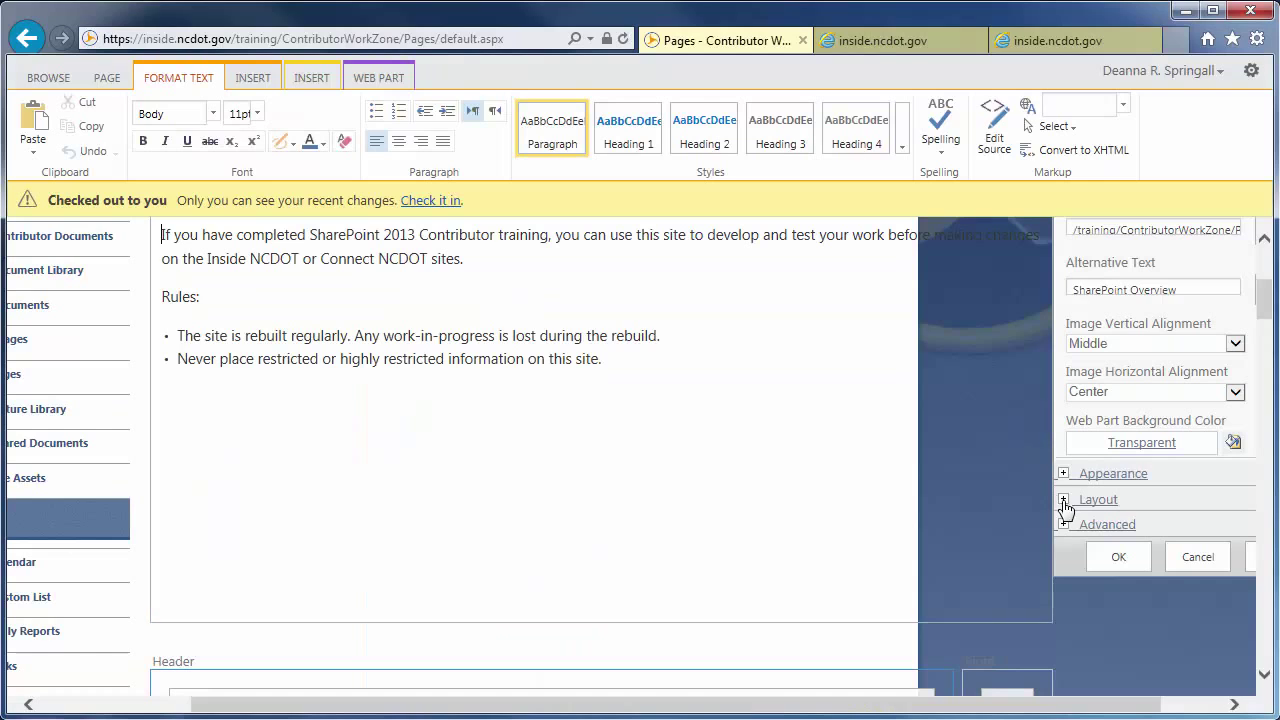
click(1064, 501)
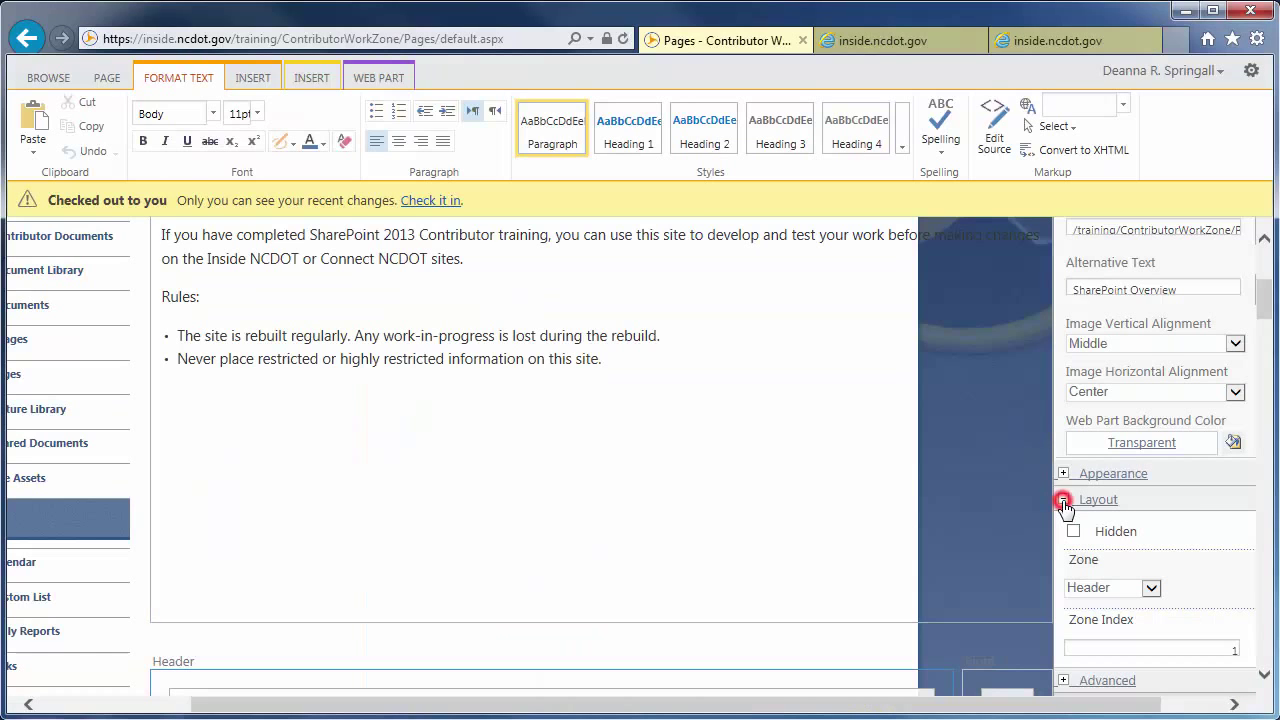
click(1151, 589)
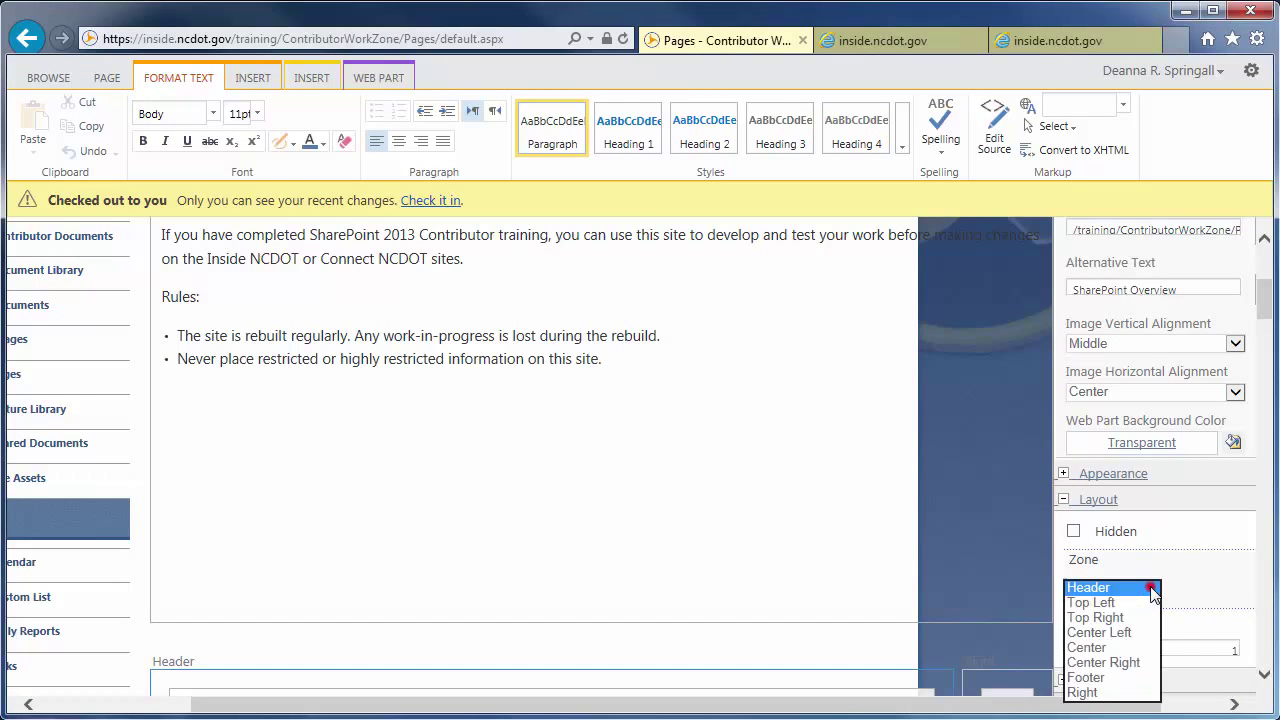
click(1136, 602)
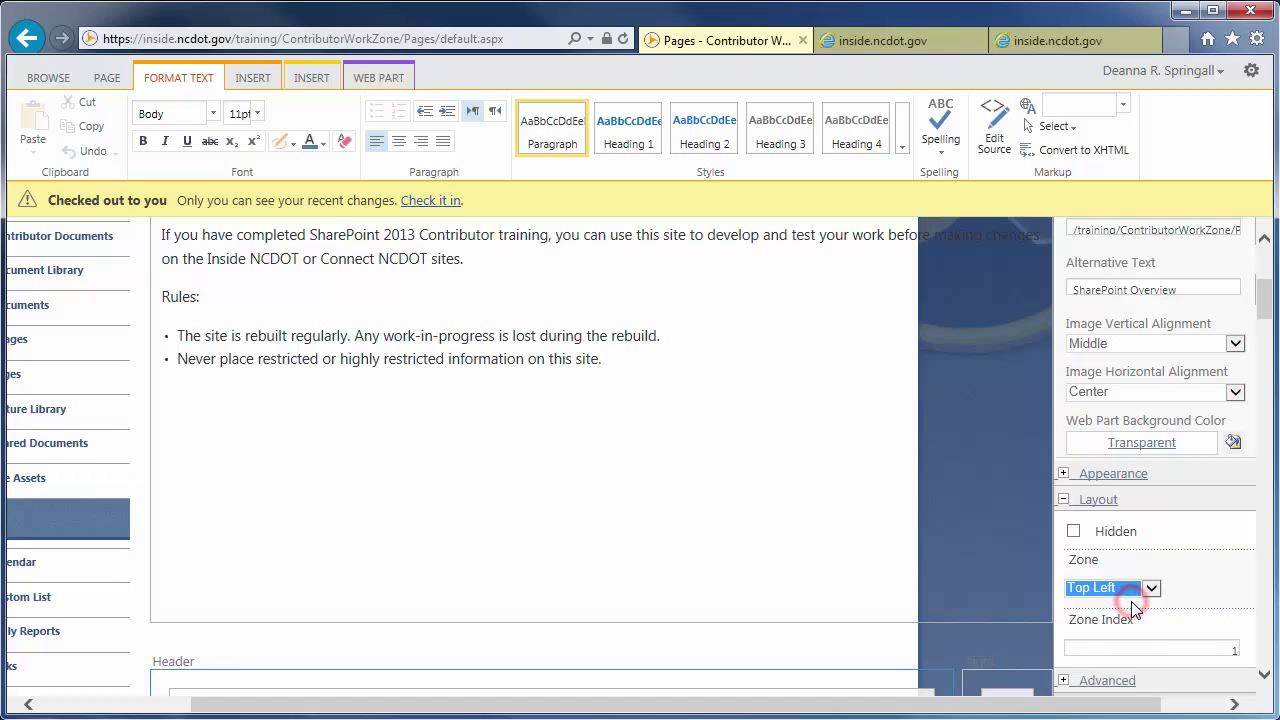
scroll(1270, 656, down, 5)
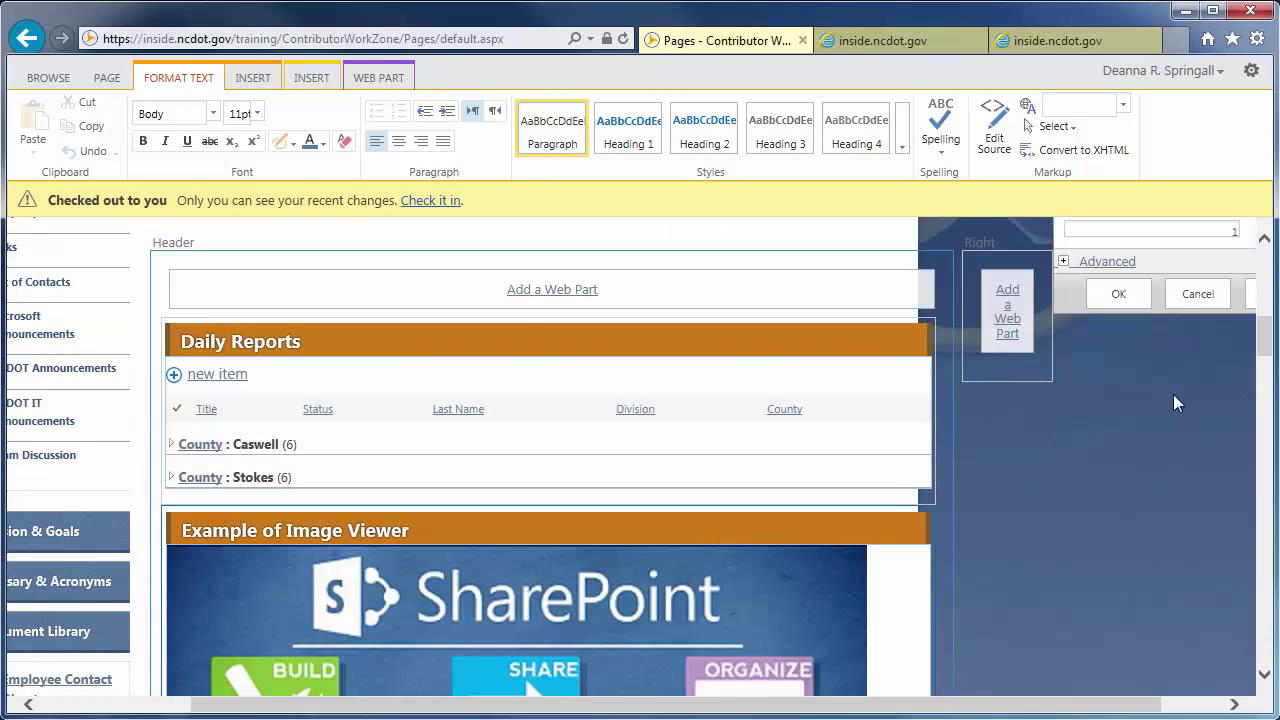
click(1119, 295)
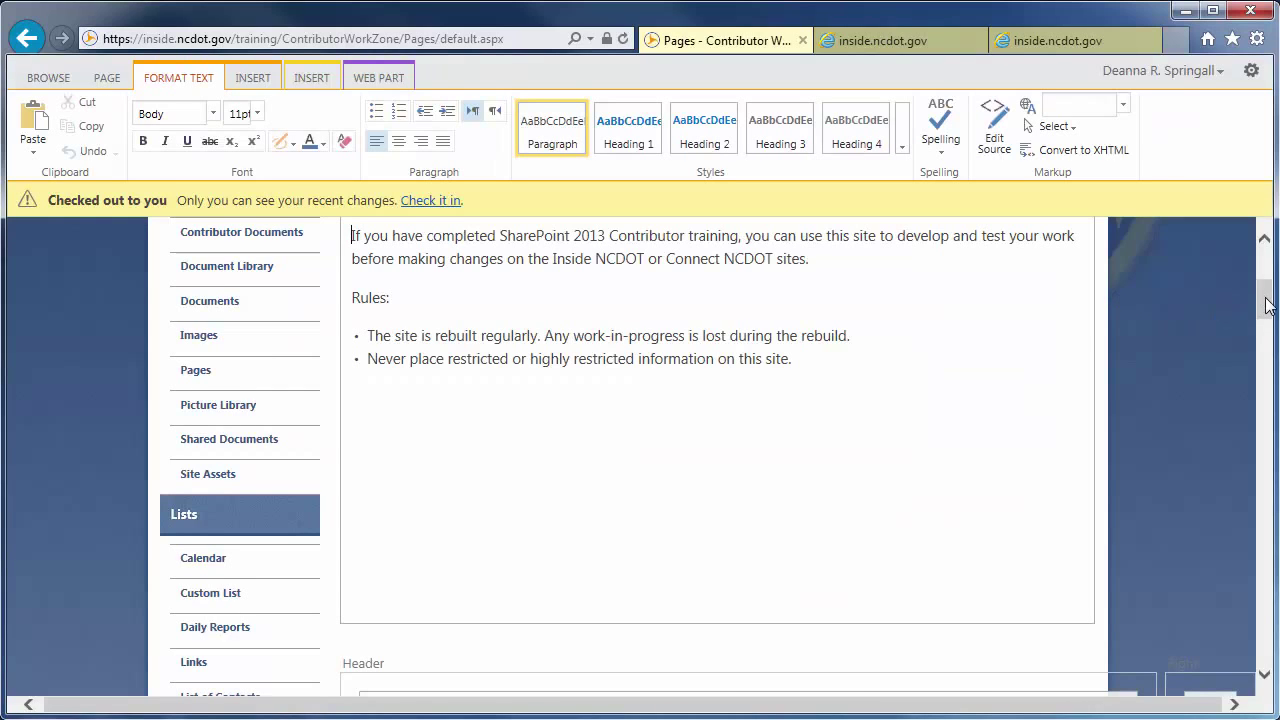
drag(1264, 305, 1261, 416)
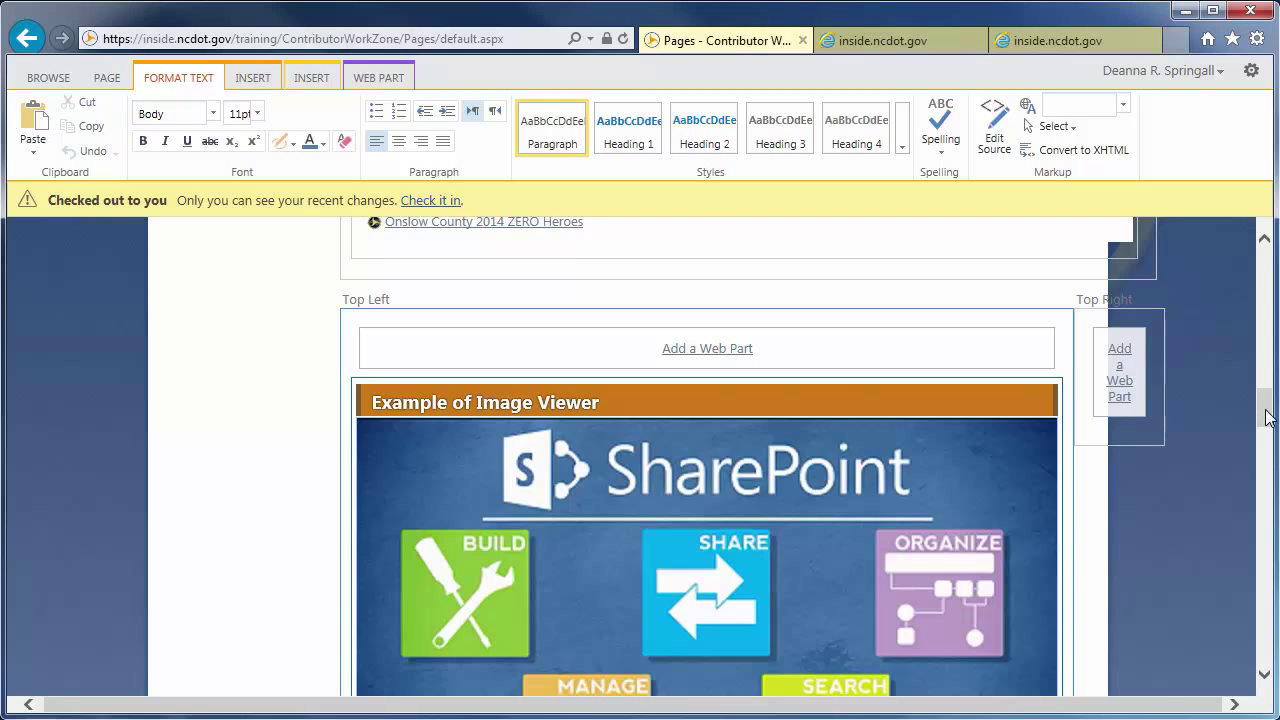
drag(1268, 418, 1268, 365)
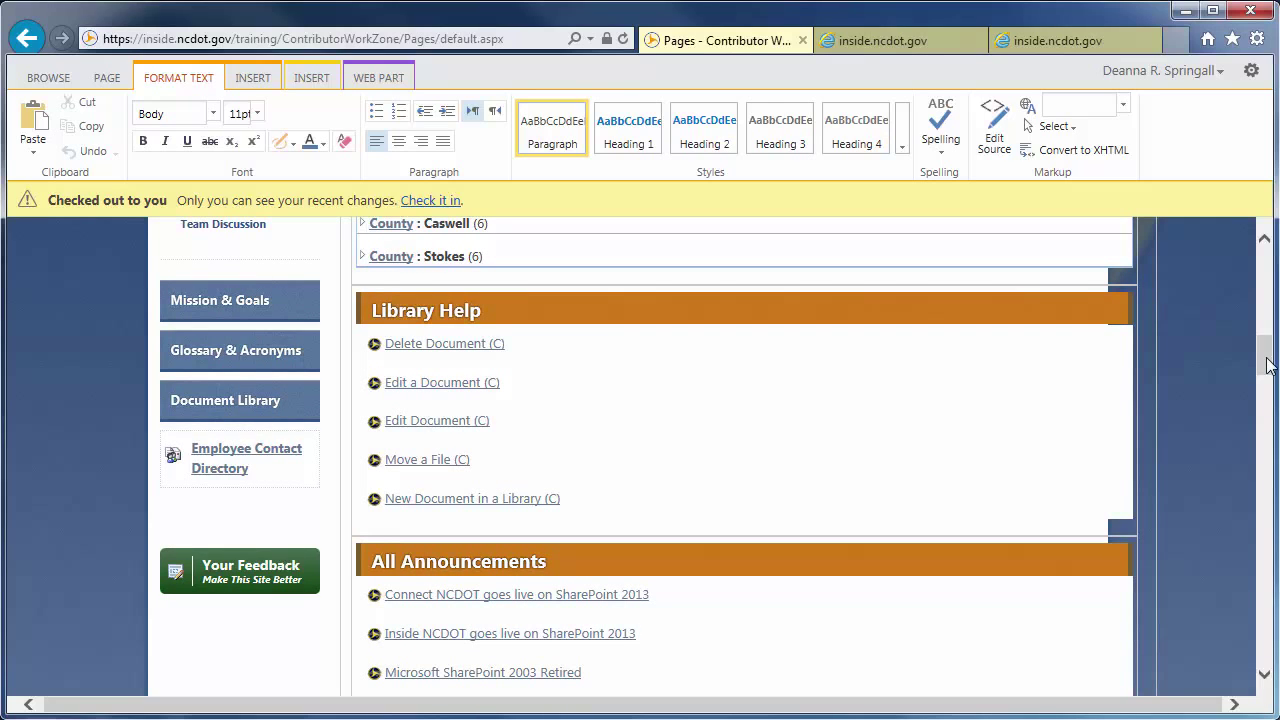
drag(1266, 365, 1266, 340)
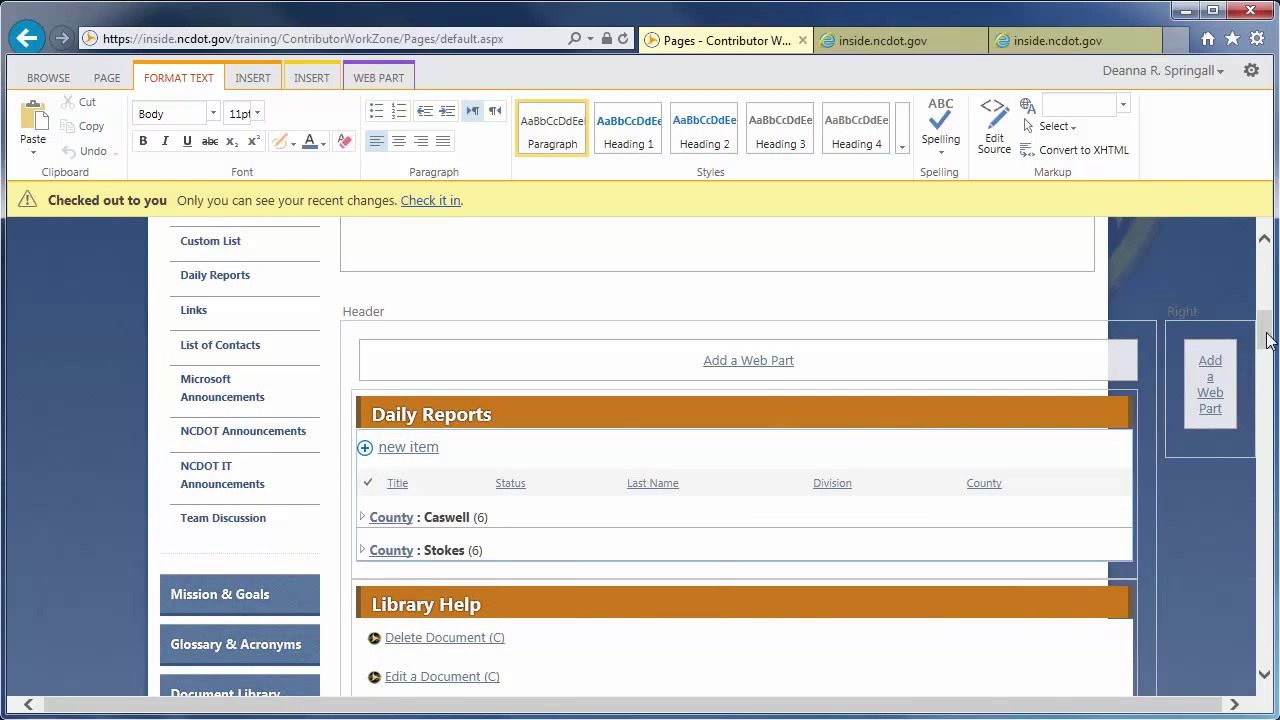
Step: Check the Daily Reports web part's zone index, then cancel without changes
click(1108, 410)
click(1052, 549)
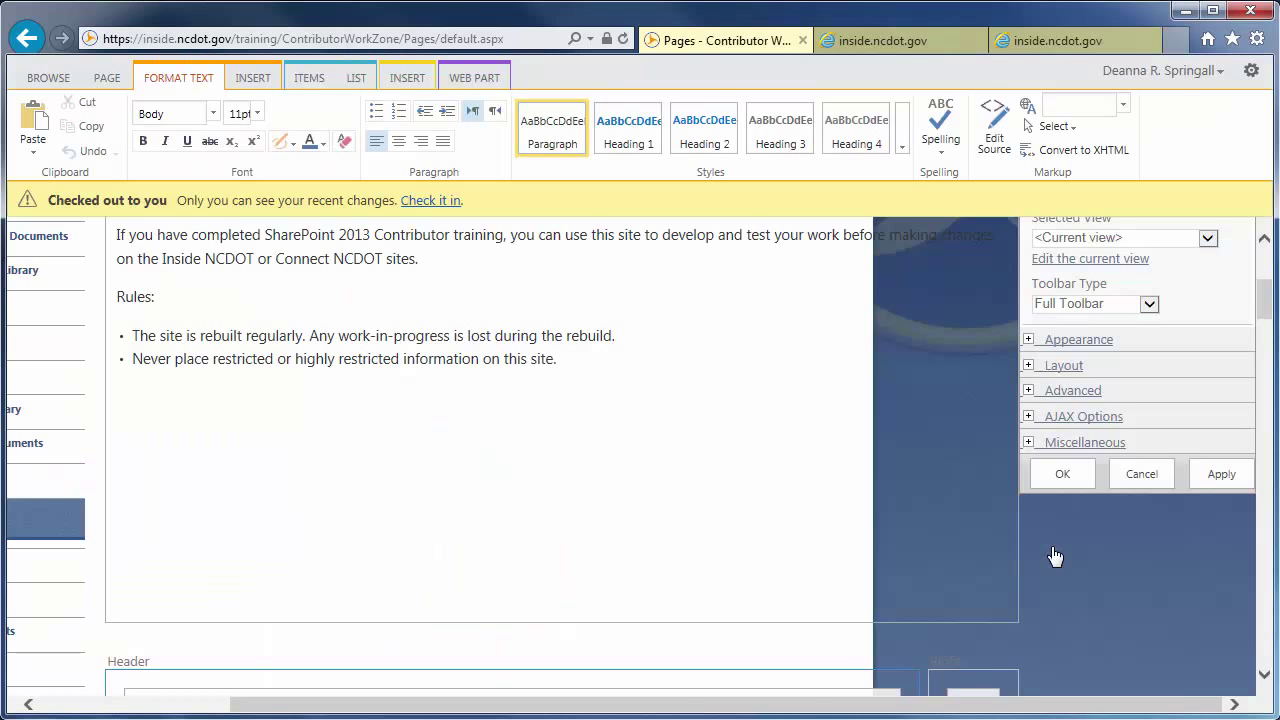
click(1029, 366)
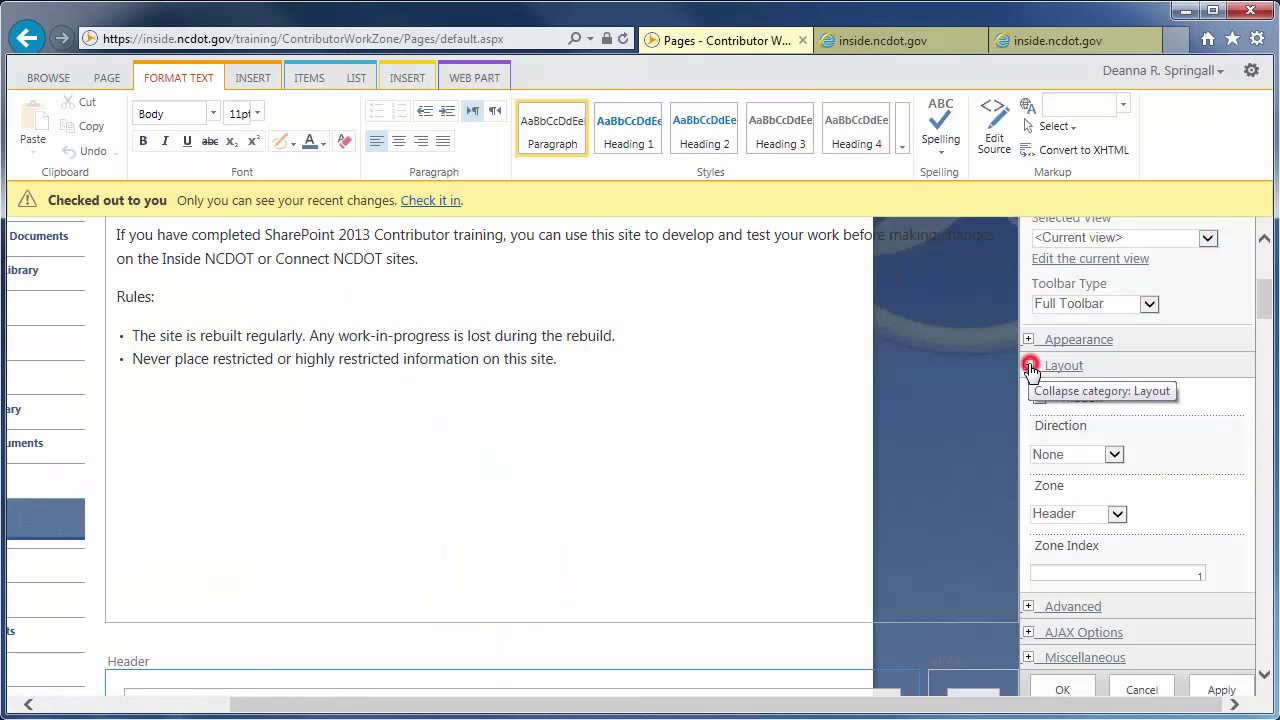
click(1187, 573)
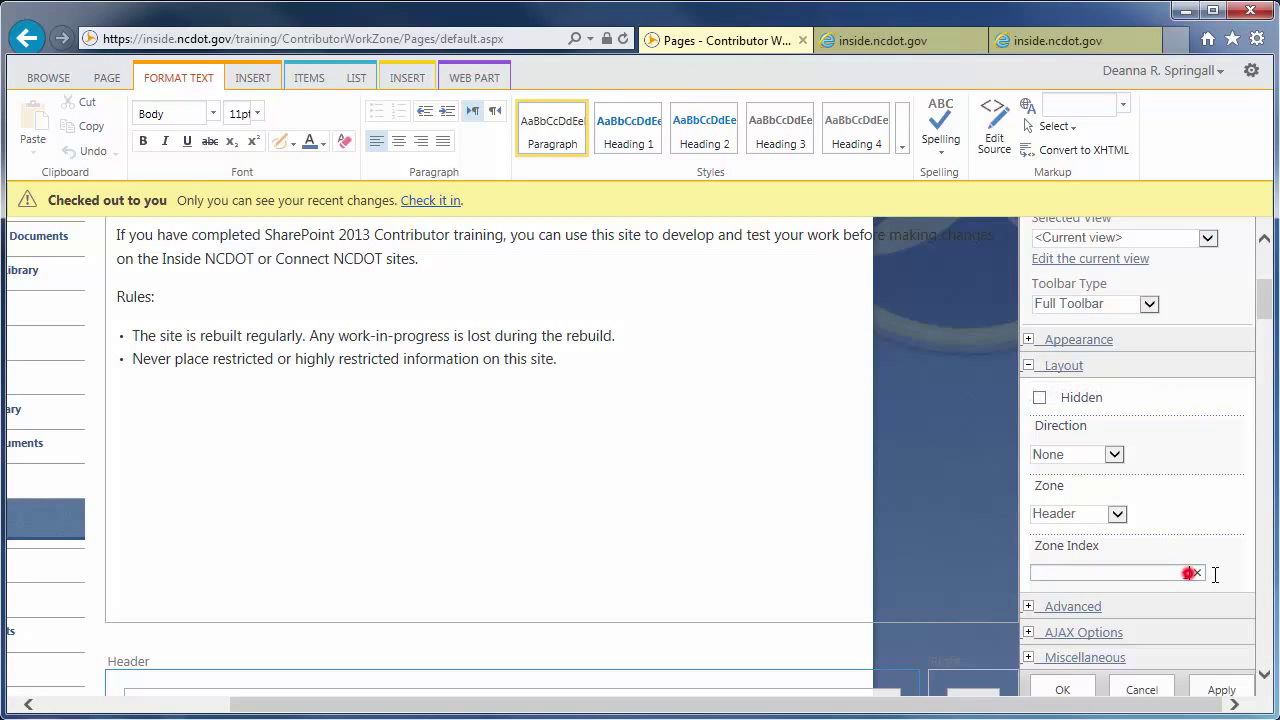
click(1137, 689)
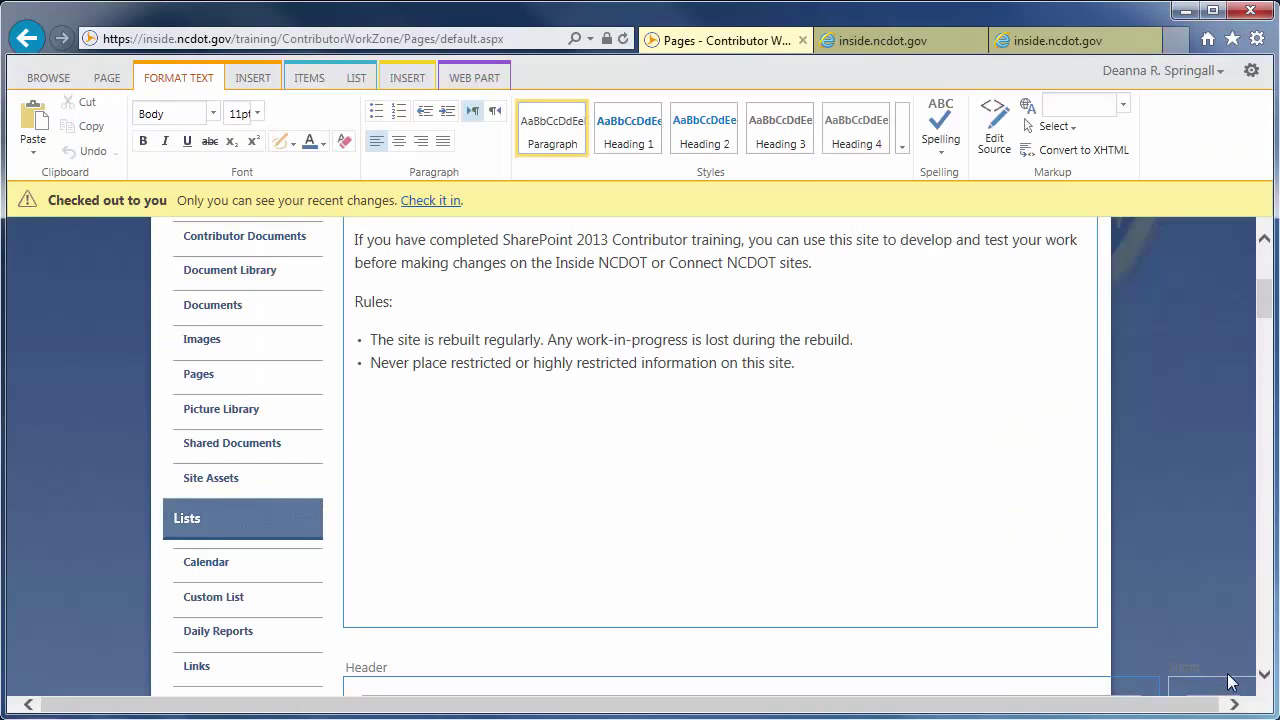
click(1263, 667)
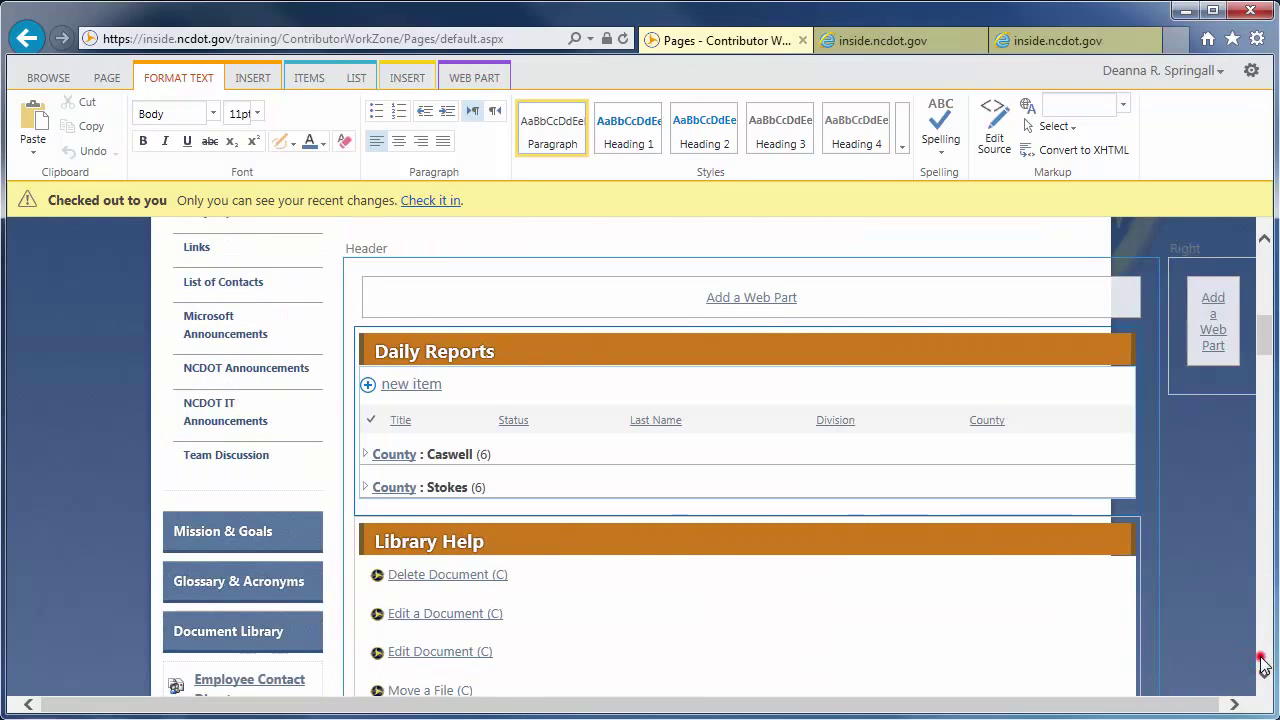
click(1263, 667)
Step: Change the All Announcements web part's zone index from 3 to 0 and save
click(1104, 370)
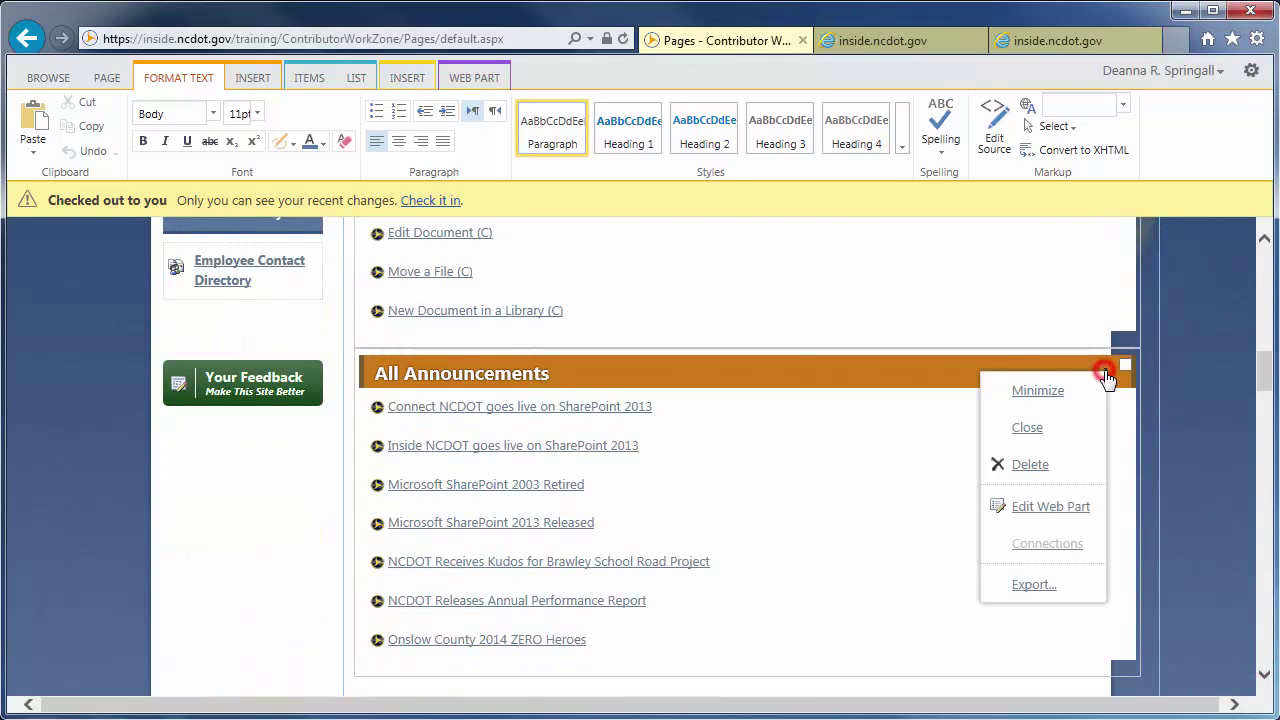
click(1040, 506)
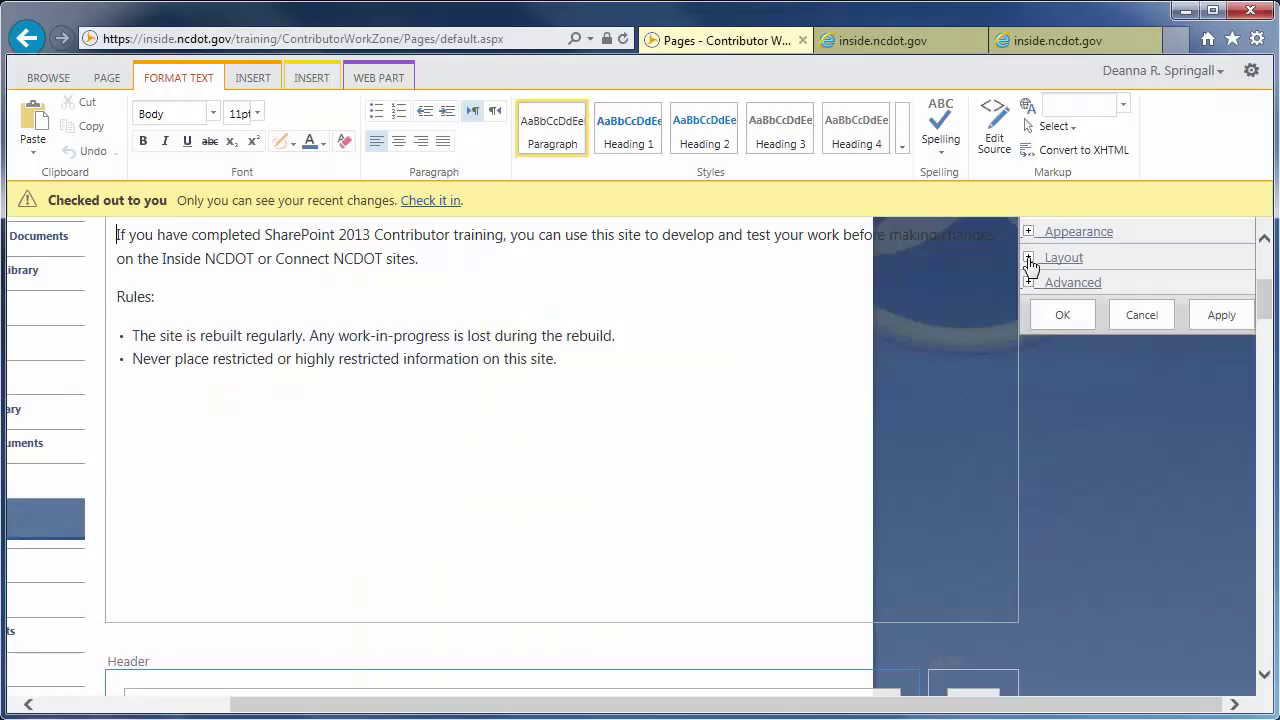
click(1029, 258)
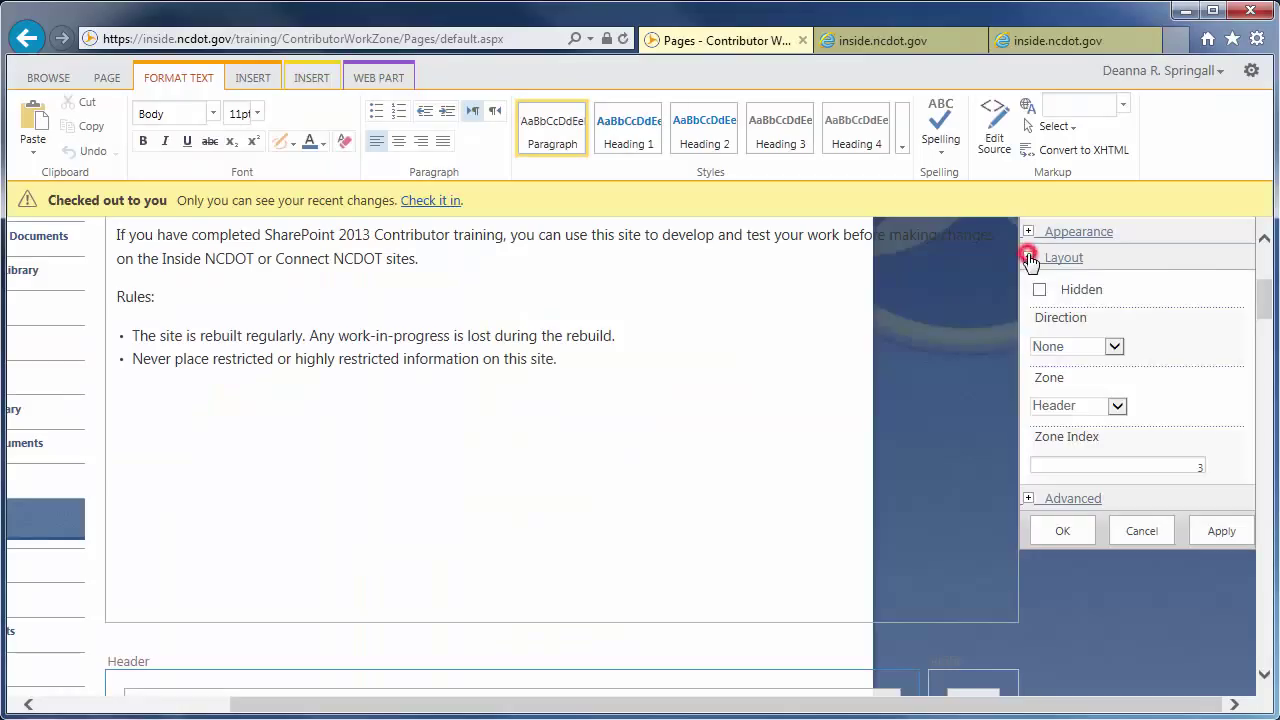
click(1154, 463)
key(BackSpace)
text(0)
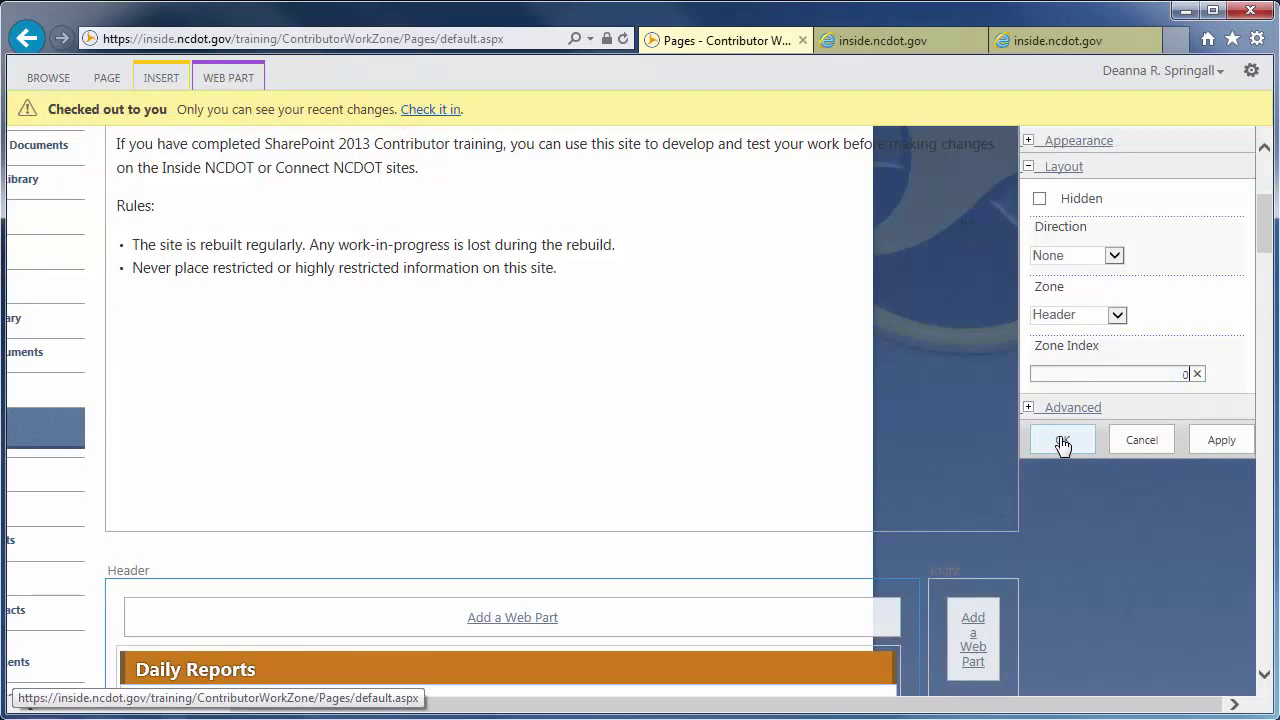
click(1062, 441)
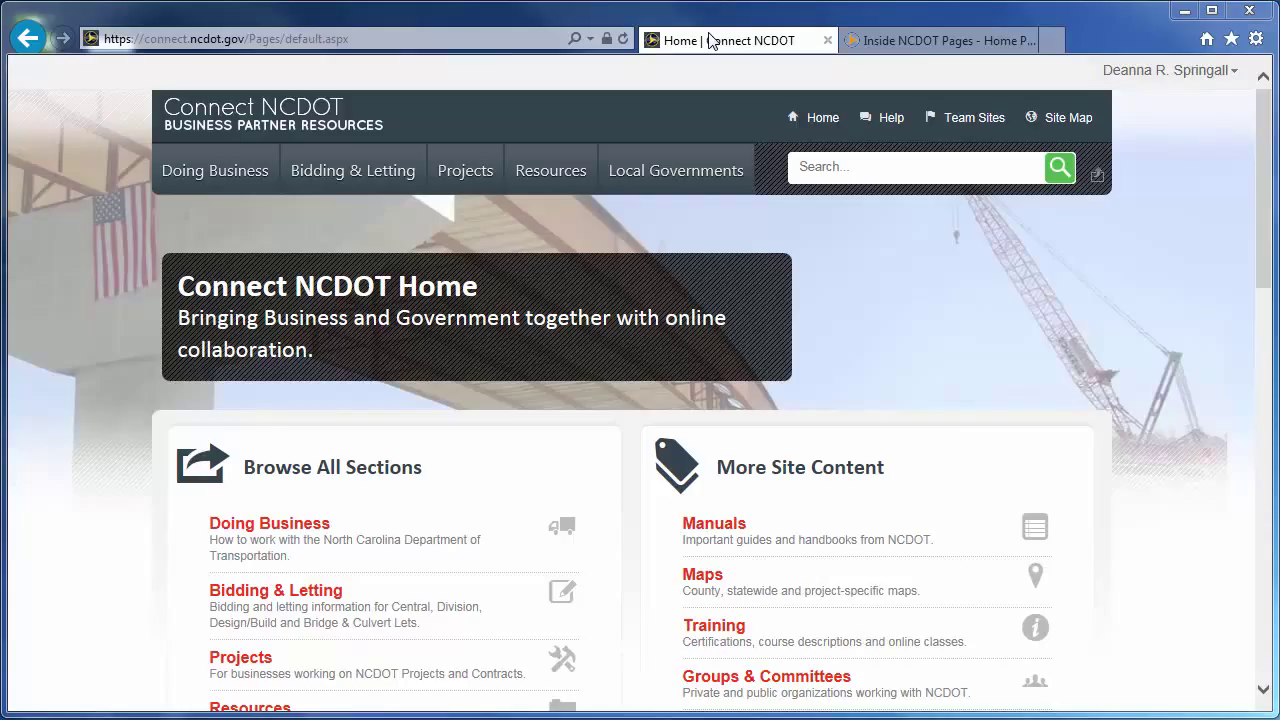
Step: Open SharePoint Help from the Connect NCDOT Help page, then switch to the Inside NCDOT tab
click(898, 118)
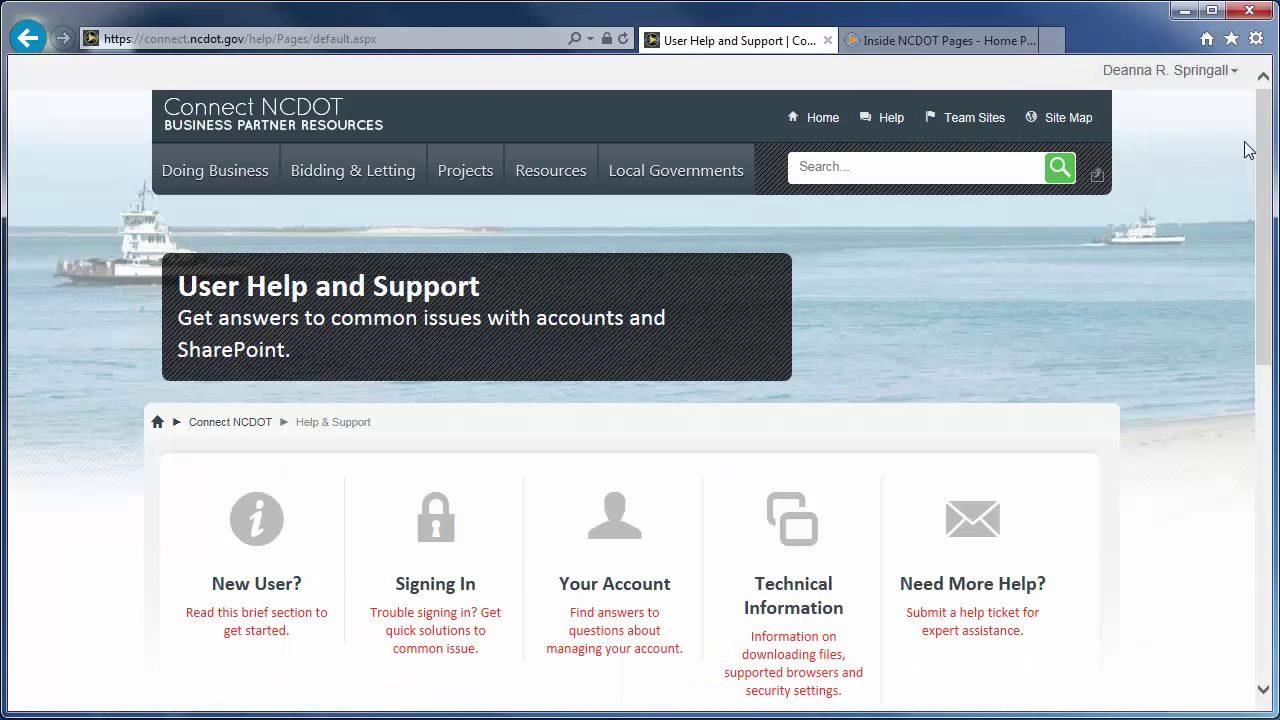
drag(1262, 143, 1270, 432)
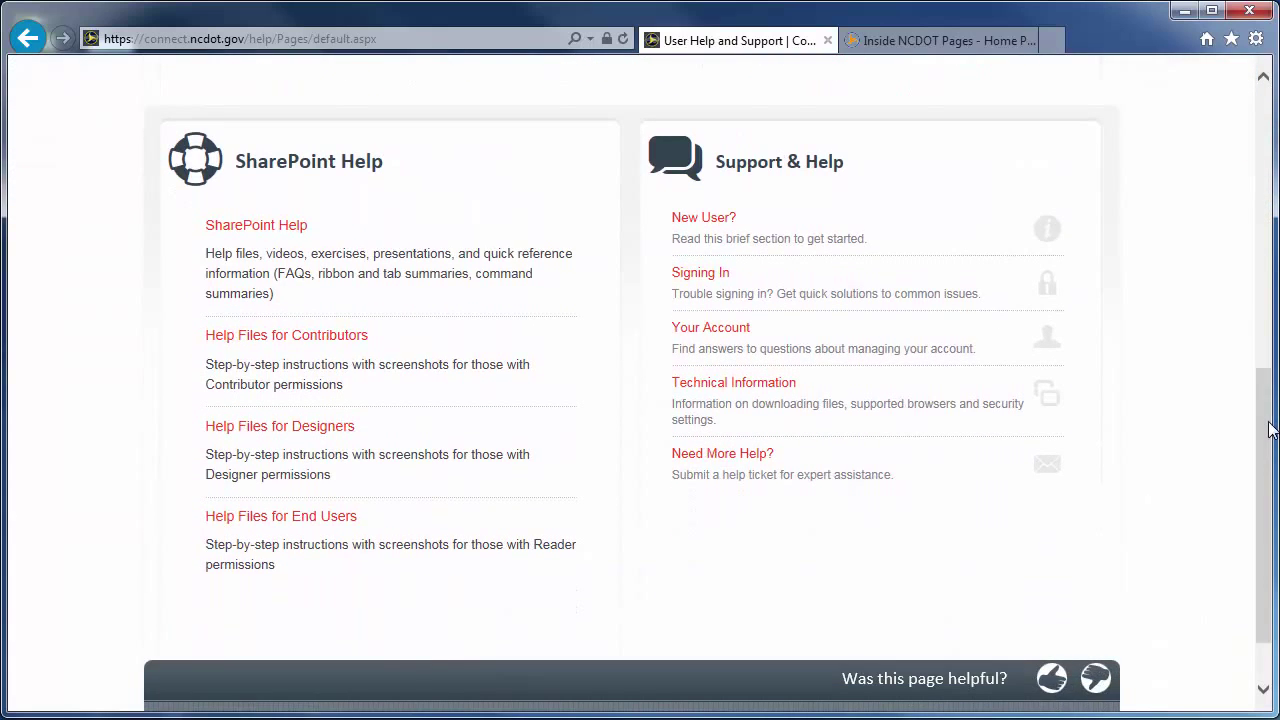
click(285, 226)
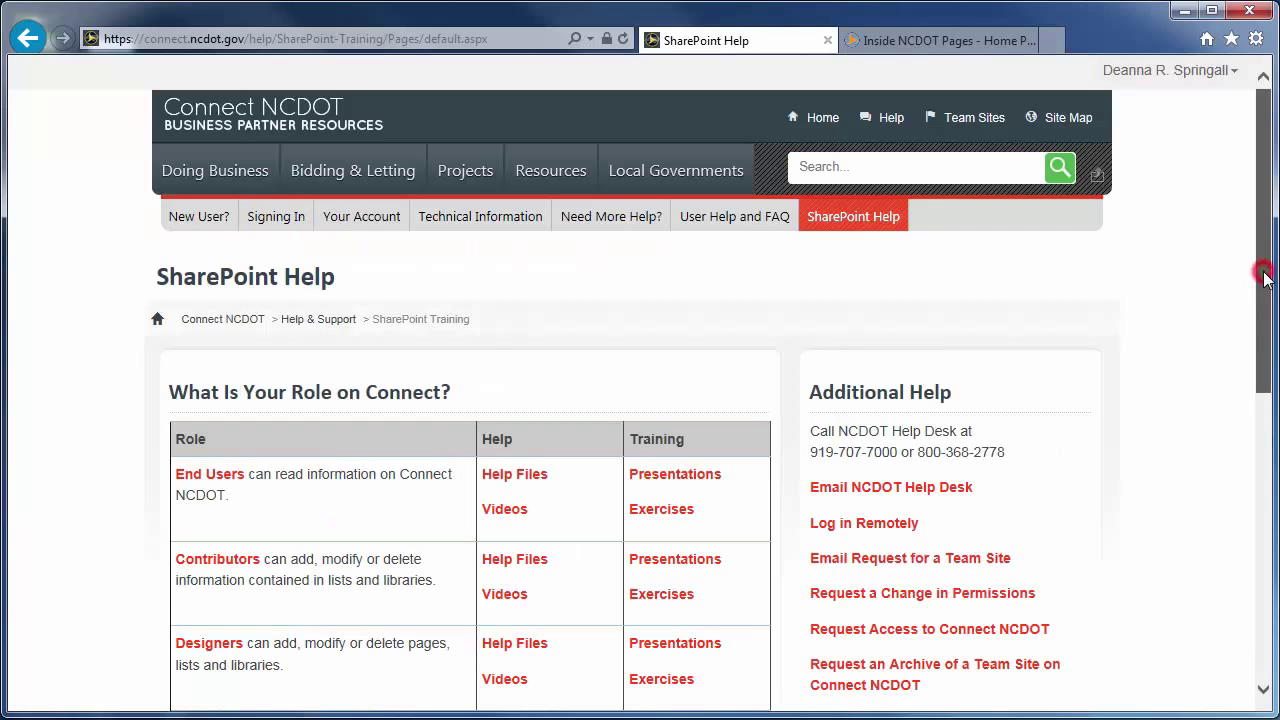
mouse_move(1263, 270)
mouse_down()
mouse_move(1264, 471)
mouse_move(1263, 282)
mouse_up()
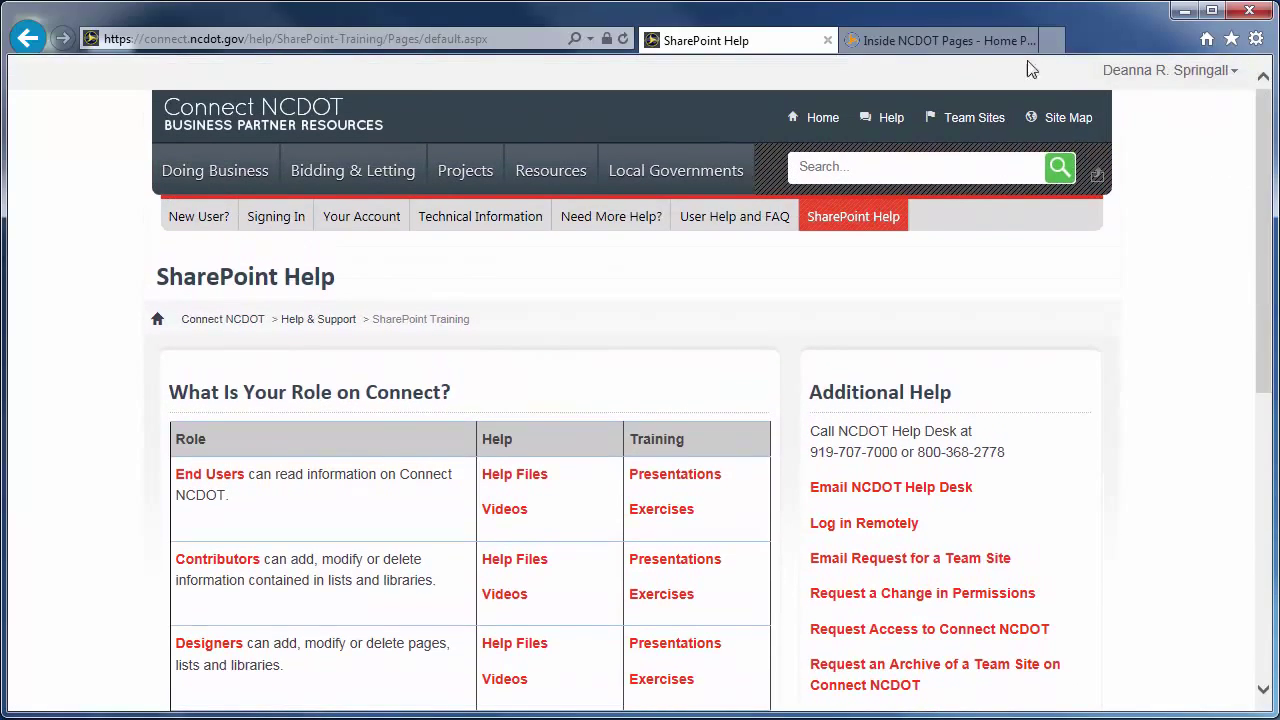
click(912, 40)
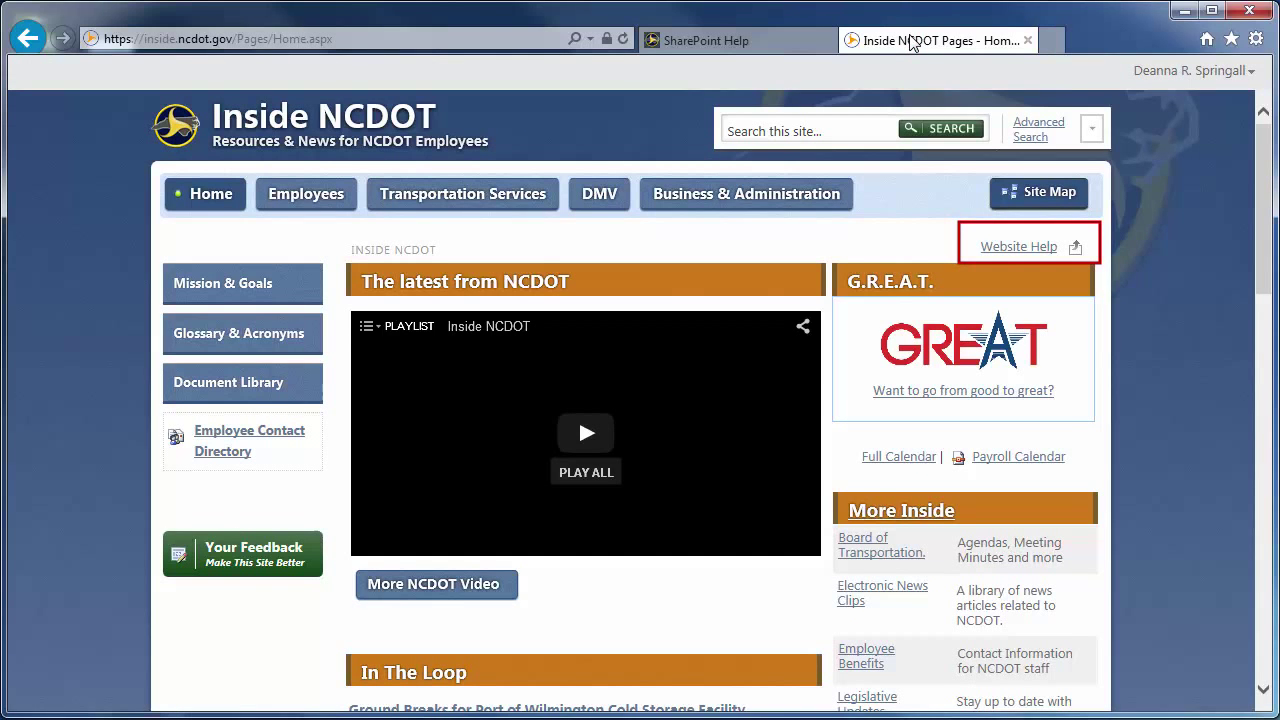
drag(1263, 160, 1275, 560)
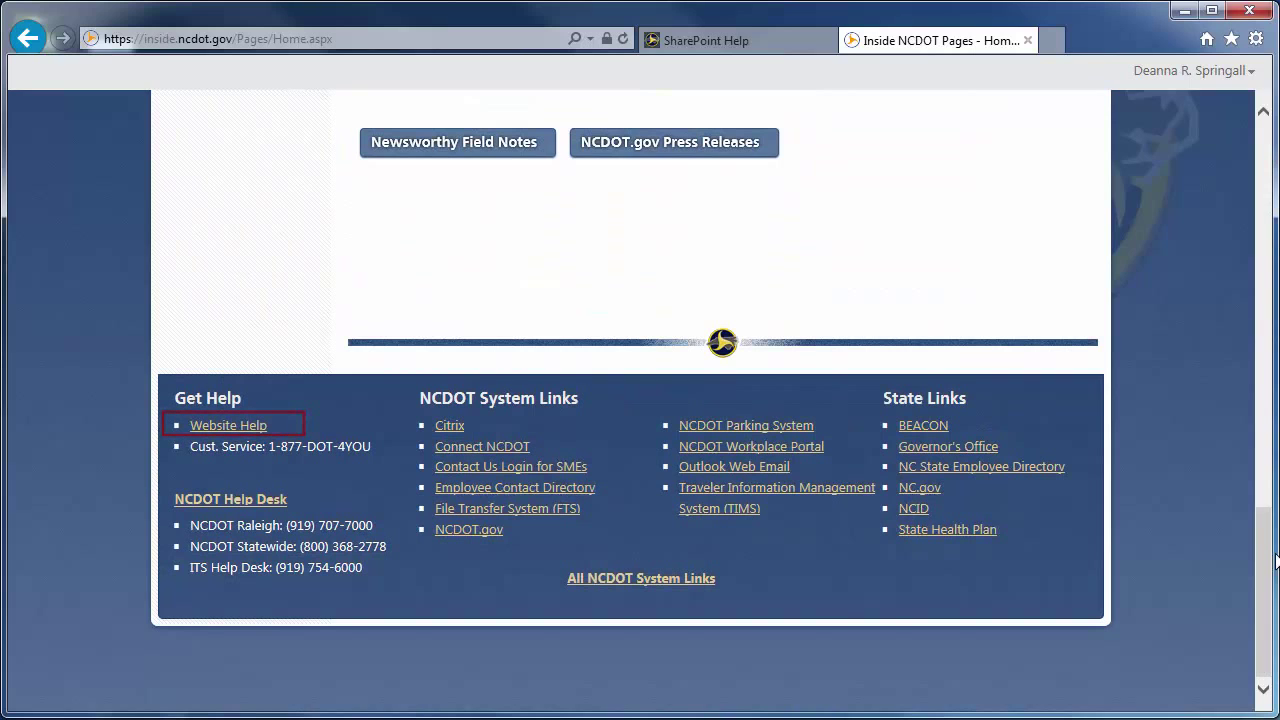